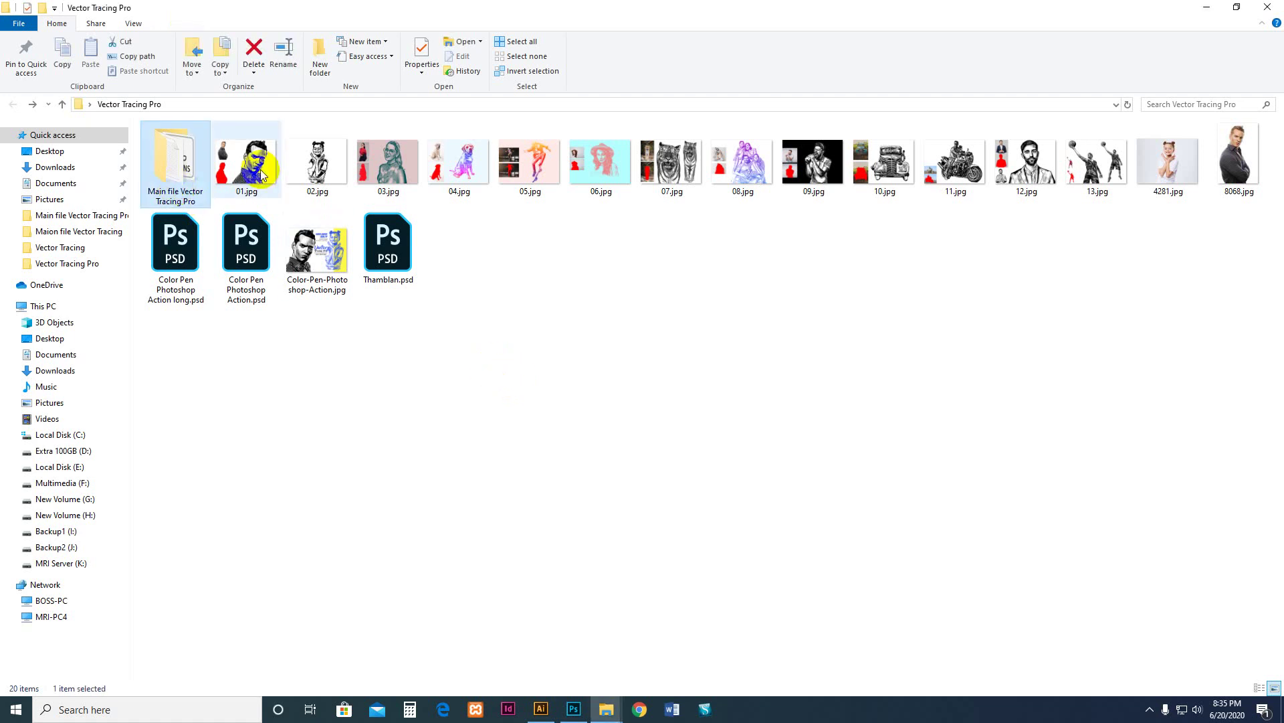
# Open 01.jpg in the image viewer and browse through the neighbouring sample images
pyautogui.click(260, 170)
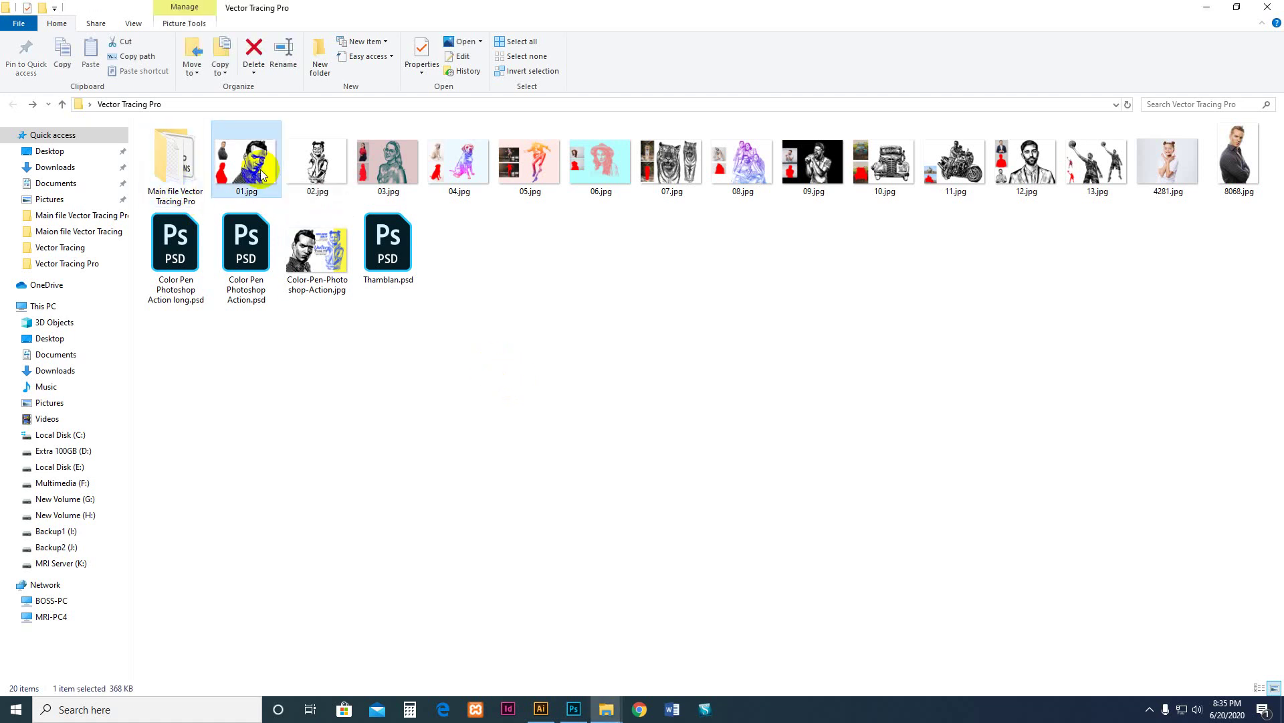
pyautogui.doubleClick(259, 170)
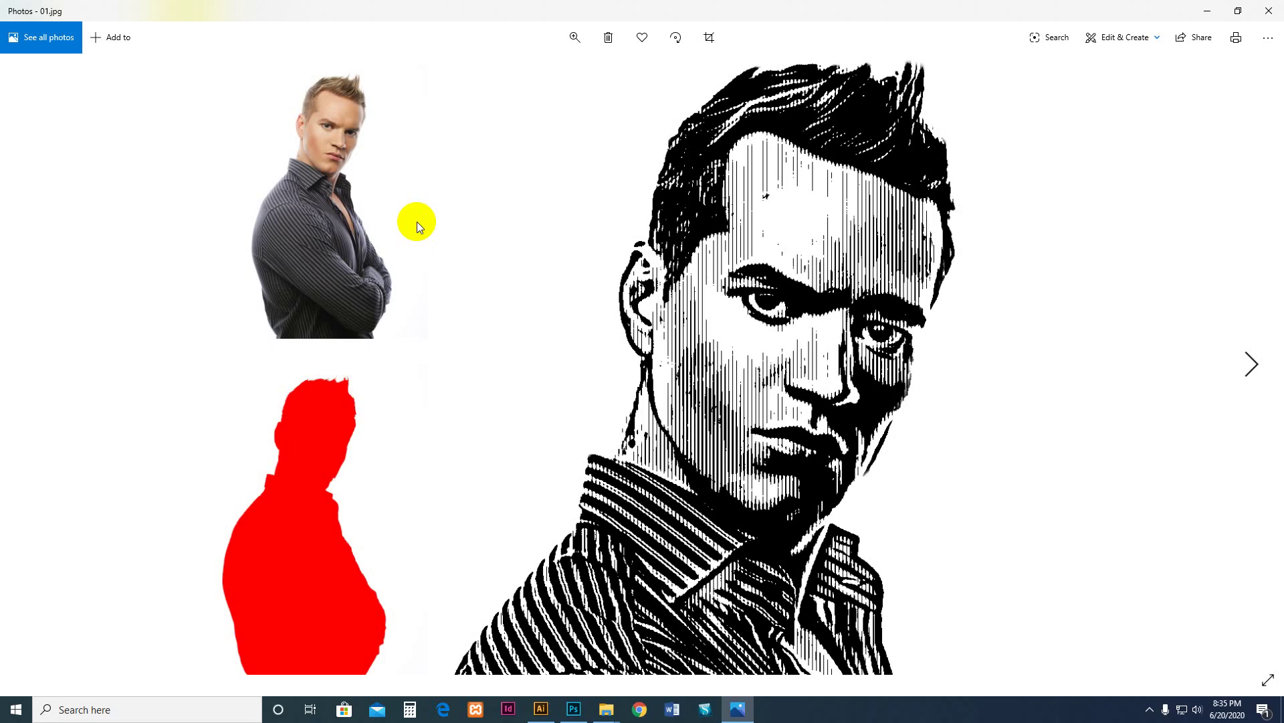
pyautogui.press('Right')
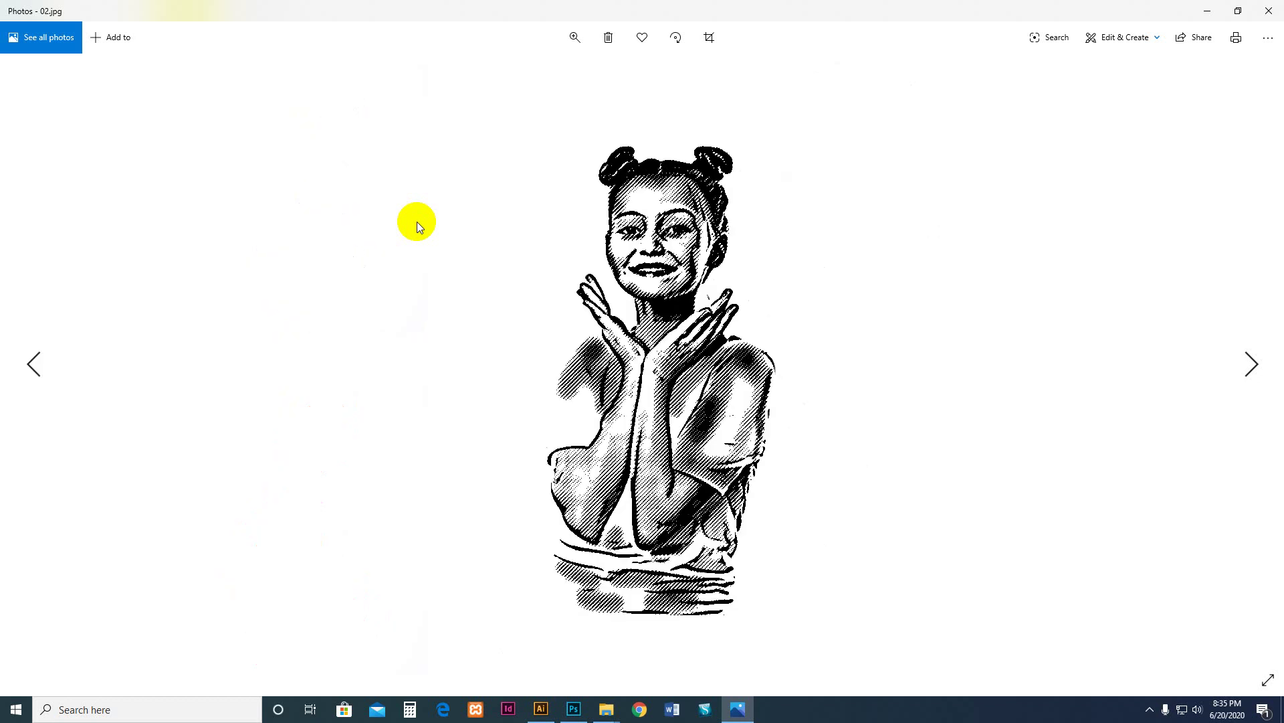
pyautogui.press('Right')
pyautogui.press('Right')
pyautogui.press('Right')
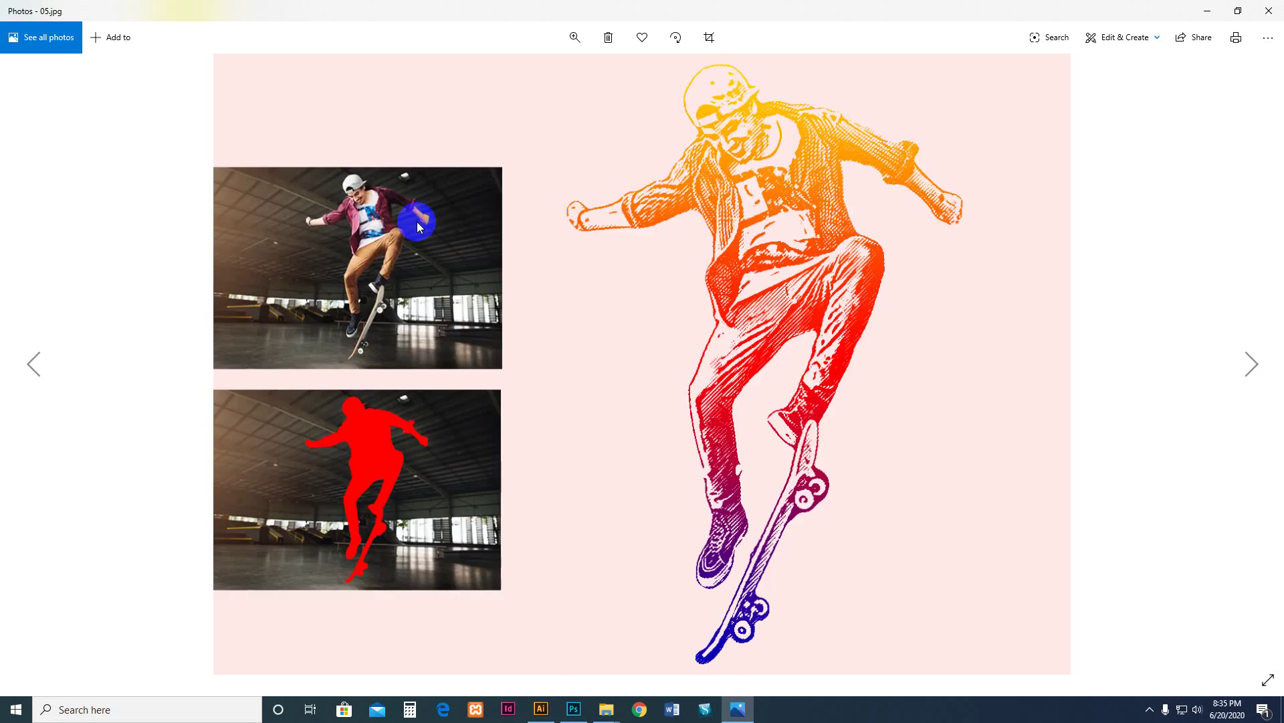
pyautogui.press('Left')
pyautogui.press('Right')
pyautogui.press('Right')
pyautogui.press('Right')
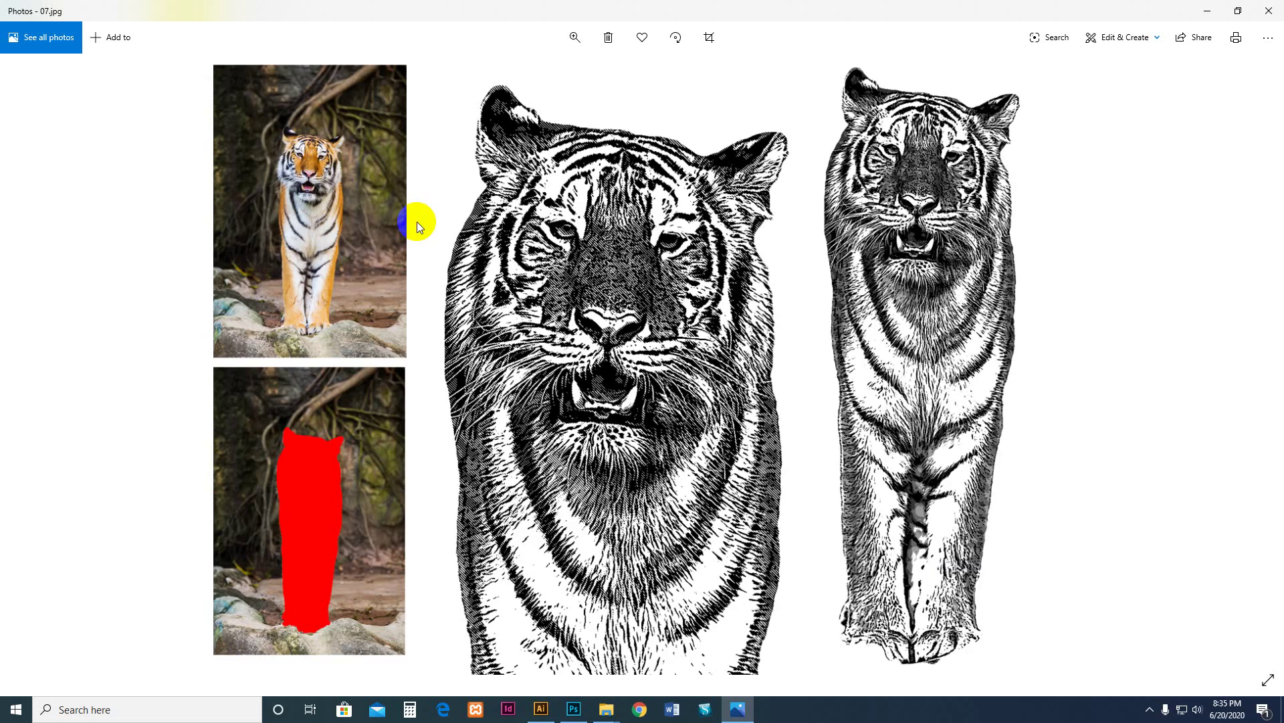
pyautogui.press('Right')
pyautogui.press('Right')
pyautogui.press('Right')
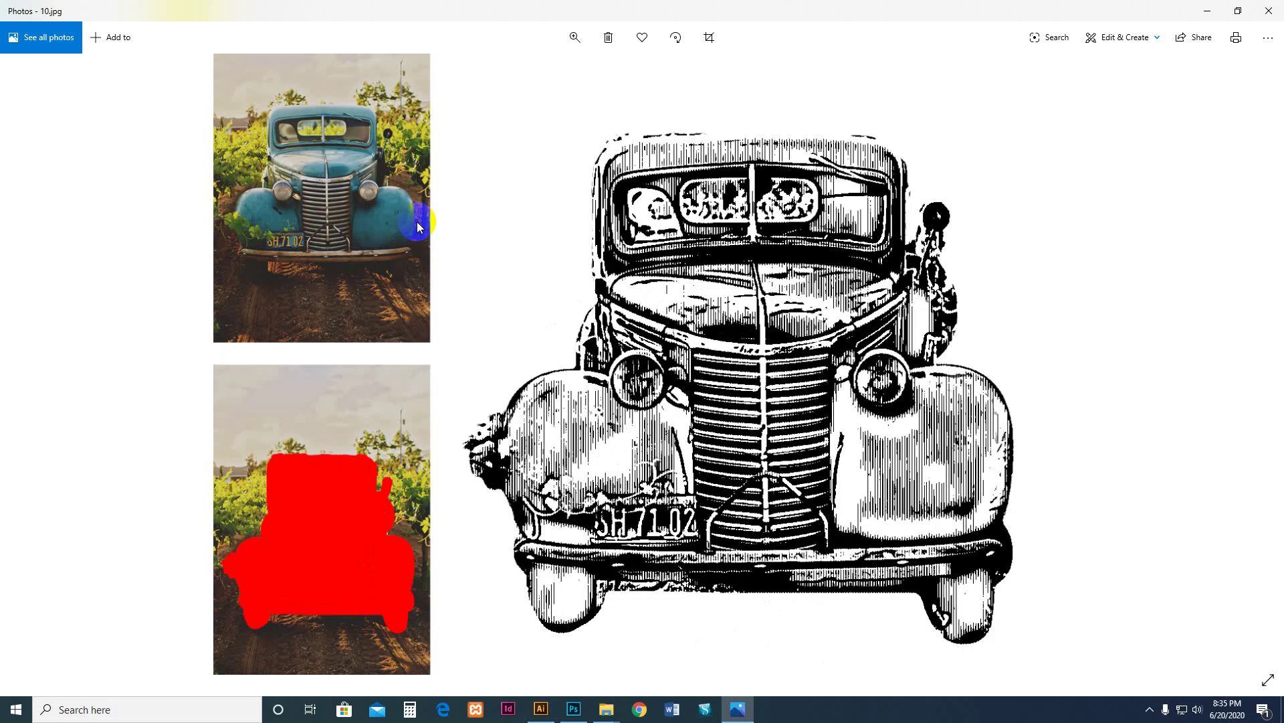
pyautogui.press('Right')
pyautogui.press('Right')
pyautogui.press('Right')
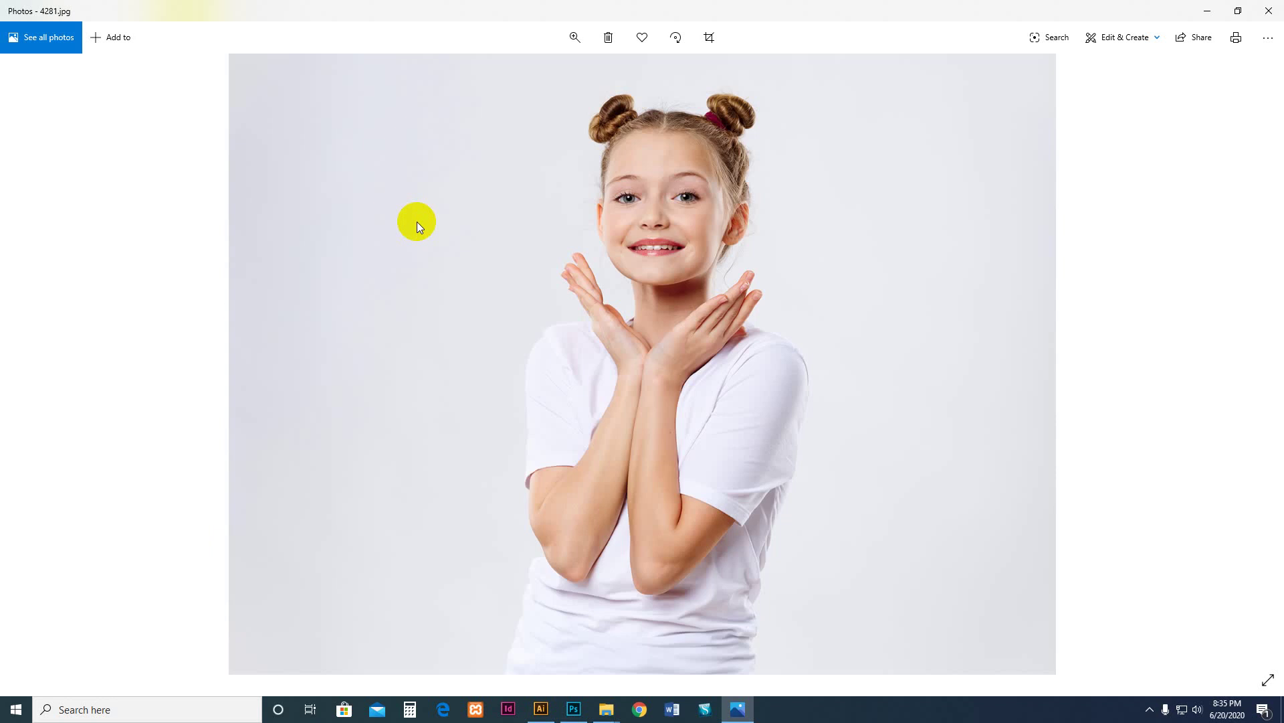
pyautogui.press('Right')
# Close the image viewer and refresh the folder's thumbnails
pyautogui.click(1268, 10)
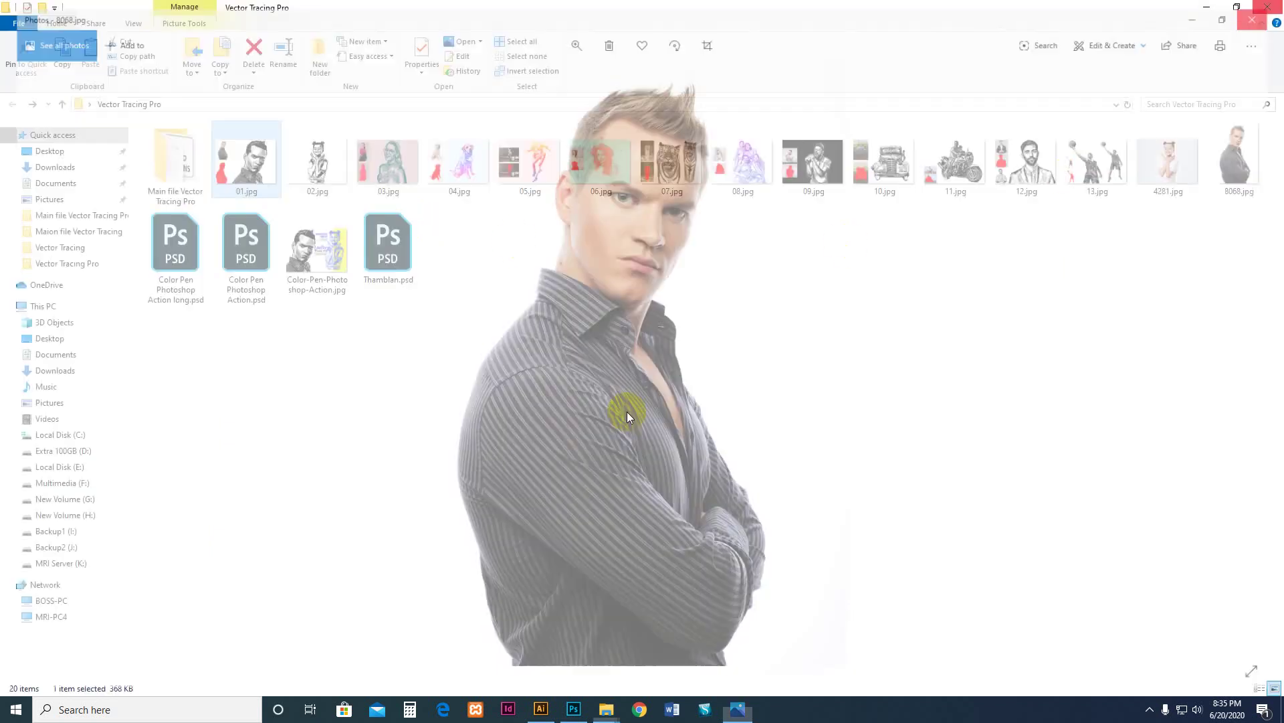
pyautogui.rightClick(488, 360)
pyautogui.click(519, 416)
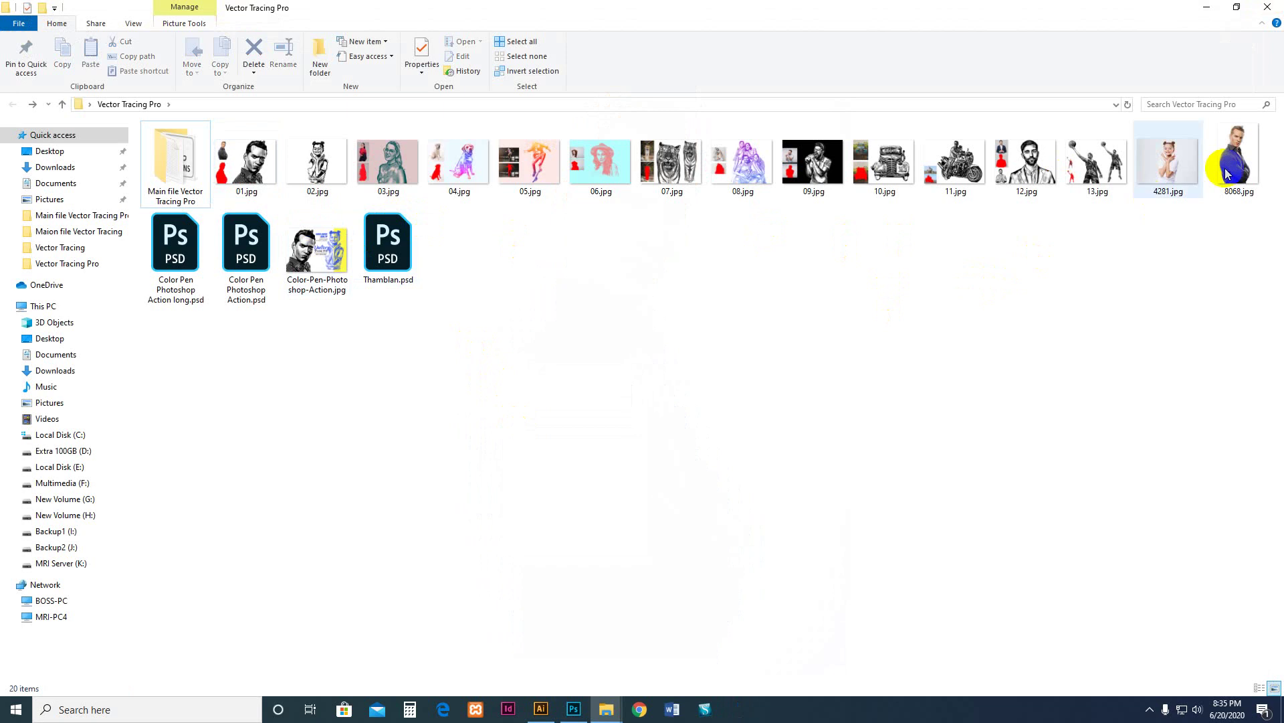
# Drag 8068.jpg into Photoshop, convert the Background to Layer 0, then flatten the image
pyautogui.moveTo(1239, 160)
pyautogui.mouseDown()
pyautogui.moveTo(903, 384)
pyautogui.moveTo(538, 125)
pyautogui.moveTo(602, 144)
pyautogui.mouseUp()
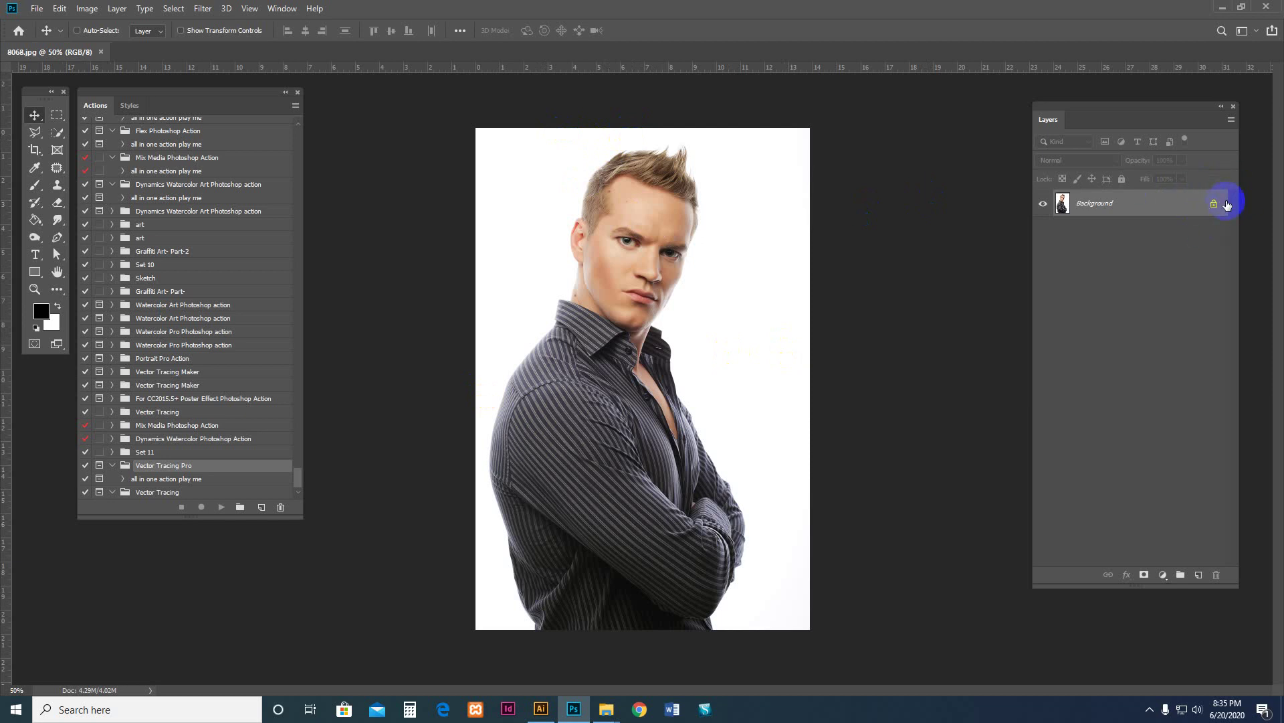
pyautogui.doubleClick(1169, 206)
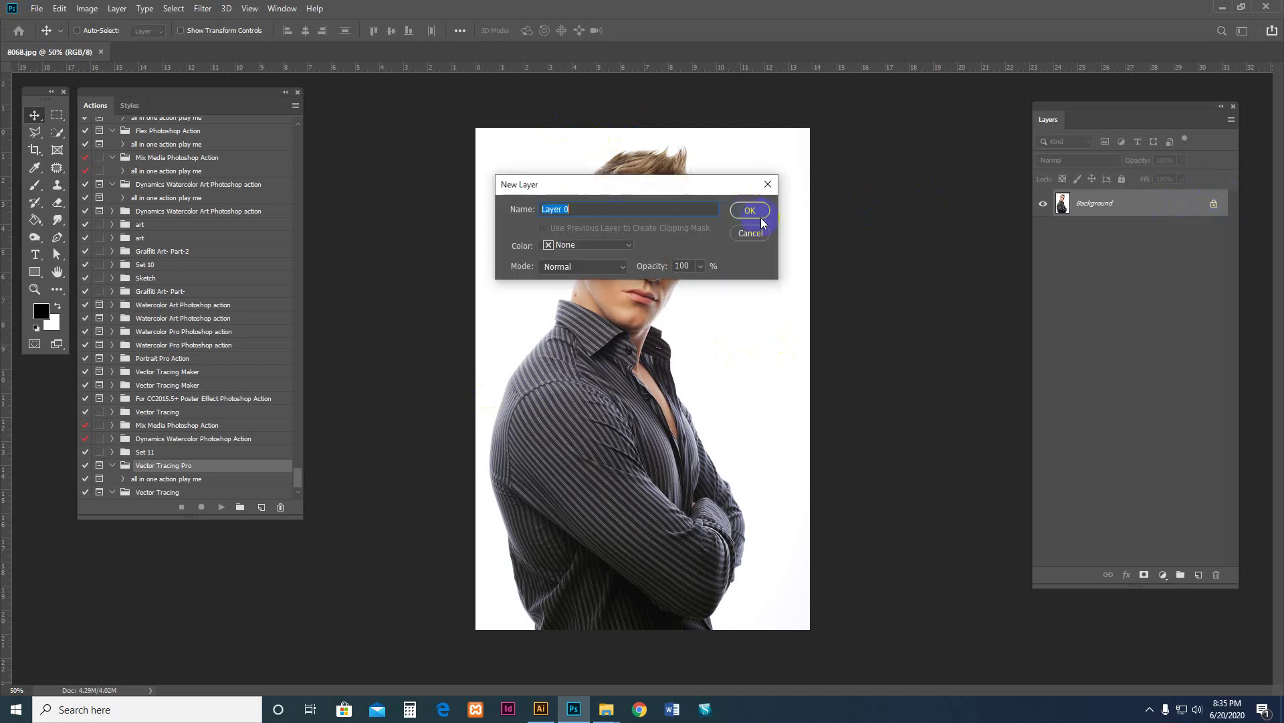
pyautogui.click(759, 213)
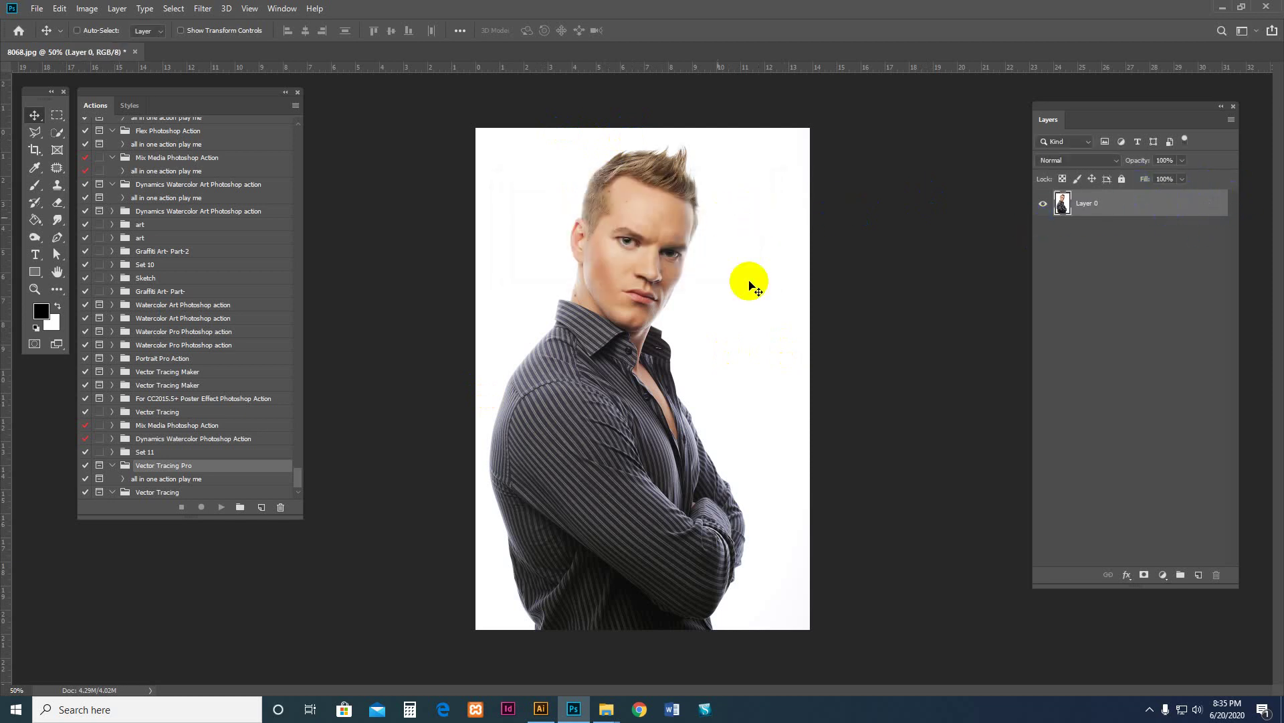
pyautogui.rightClick(1171, 208)
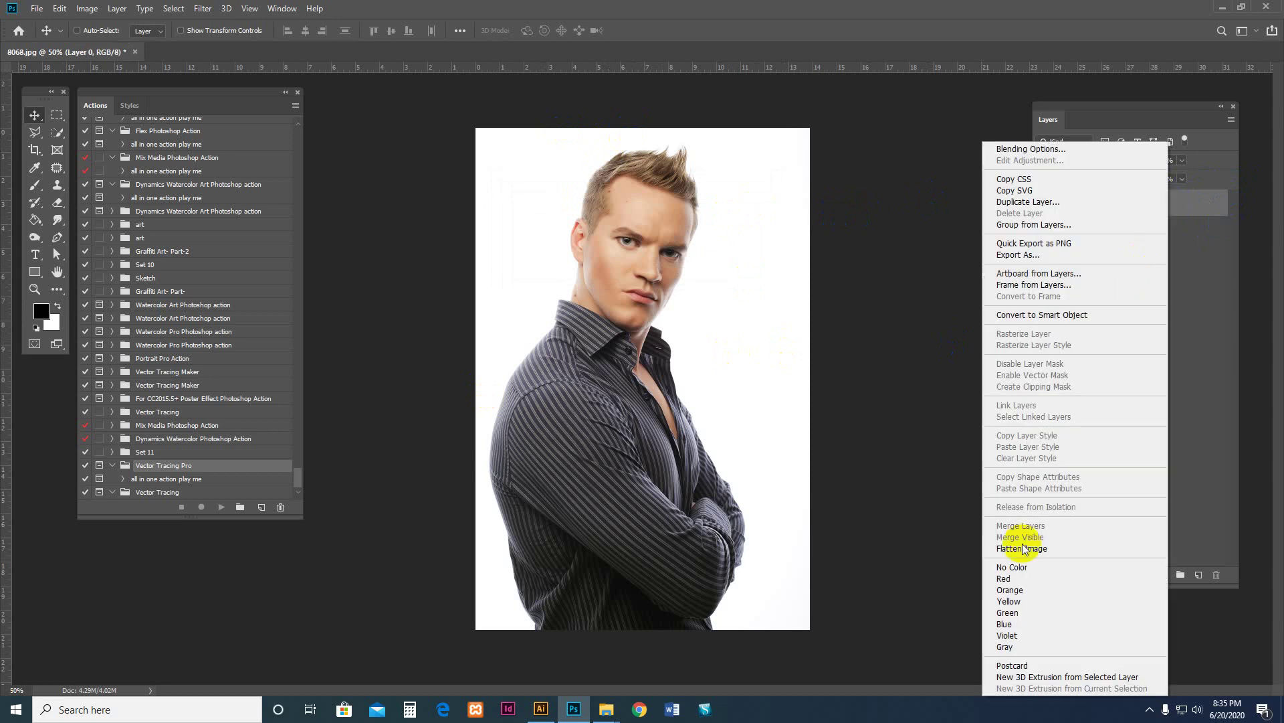
pyautogui.click(1059, 550)
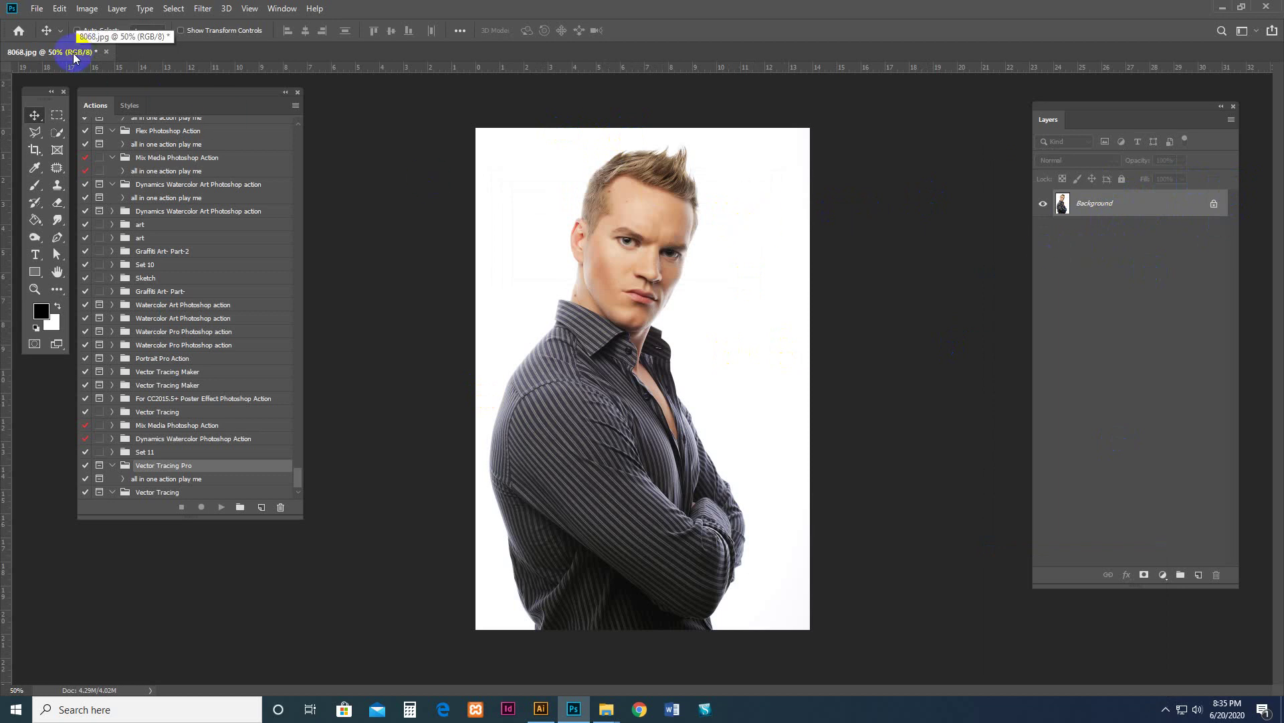
pyautogui.click(88, 8)
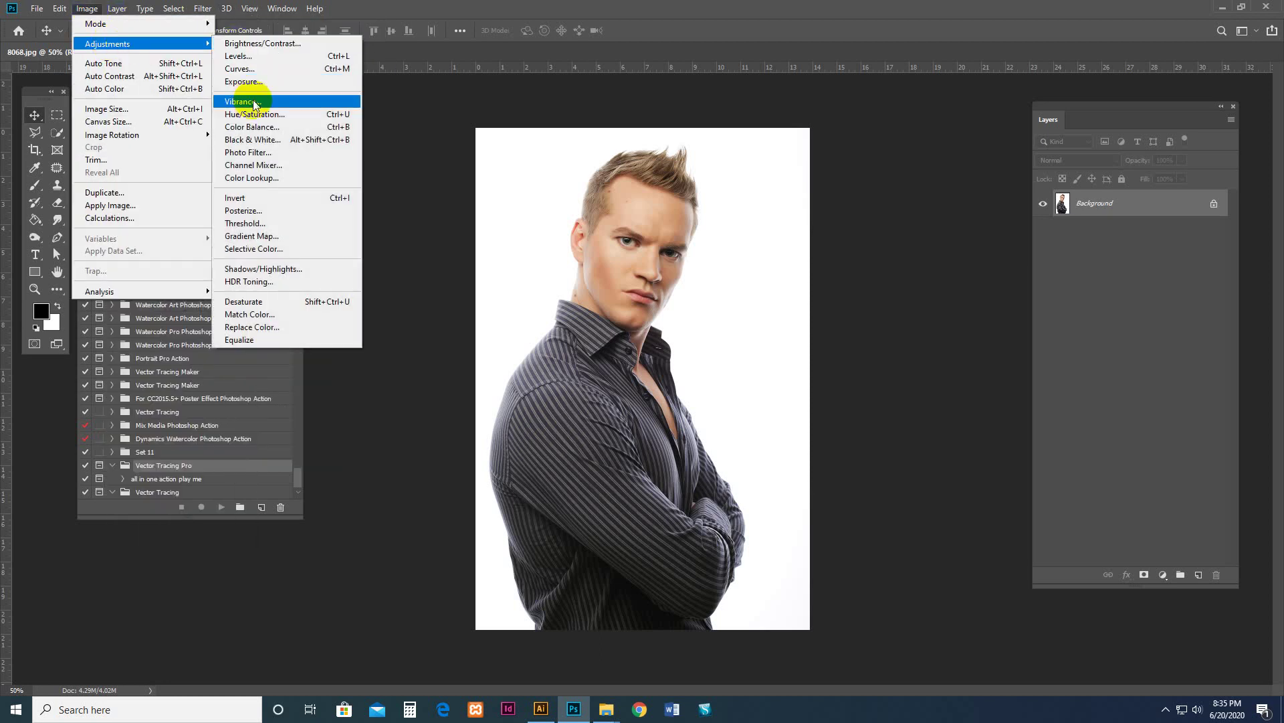
pyautogui.click(89, 10)
pyautogui.moveTo(96, 23)
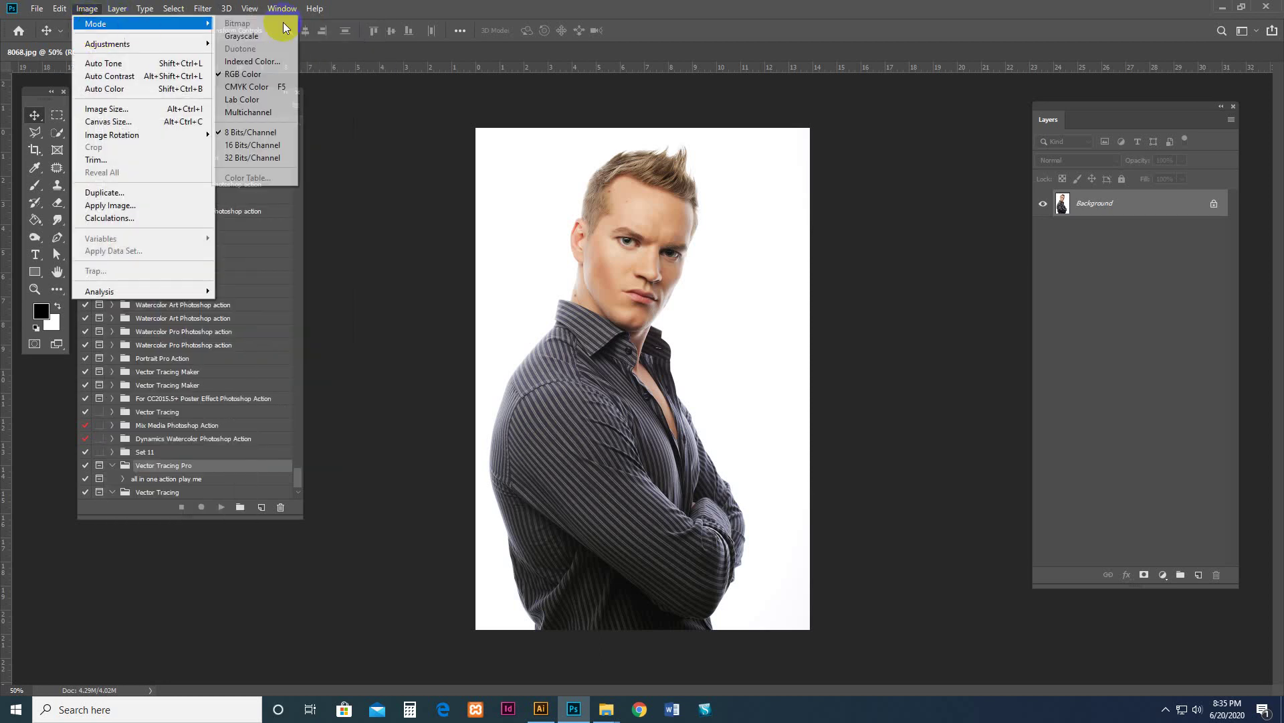
pyautogui.click(246, 79)
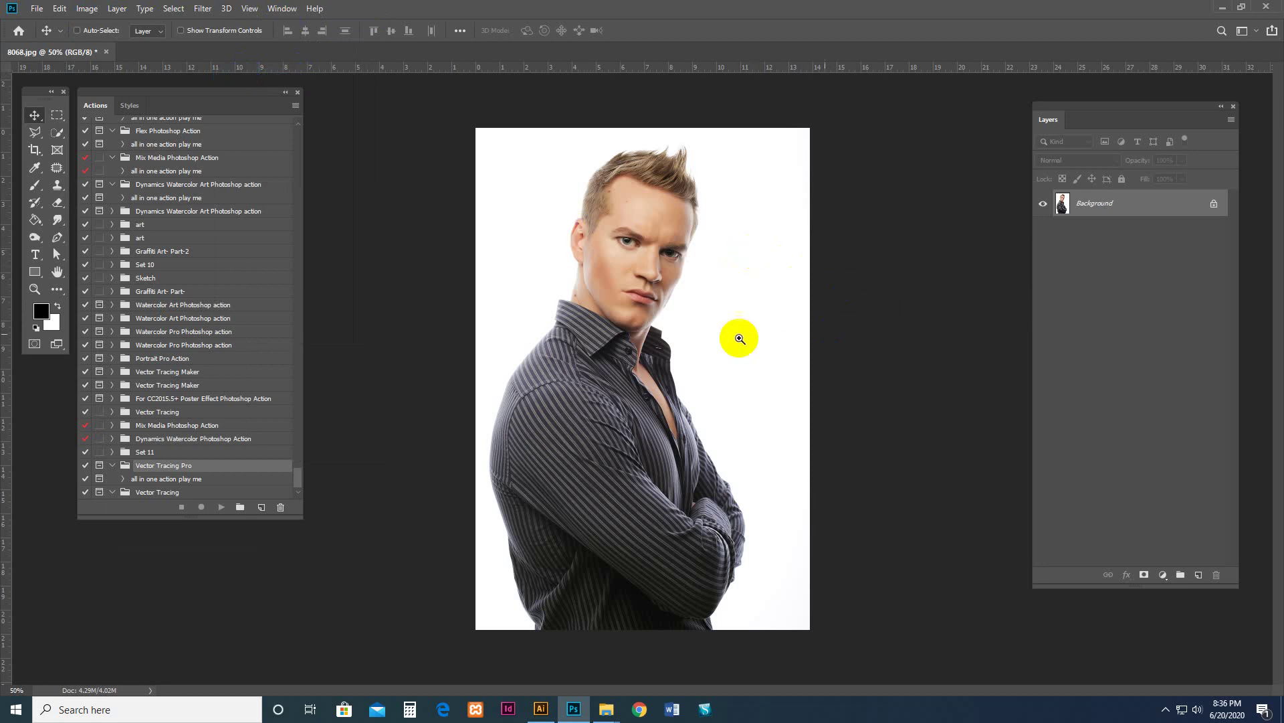
# Zoom in on the portrait and add a new empty layer above the Background
pyautogui.press('z')
pyautogui.click(729, 334)
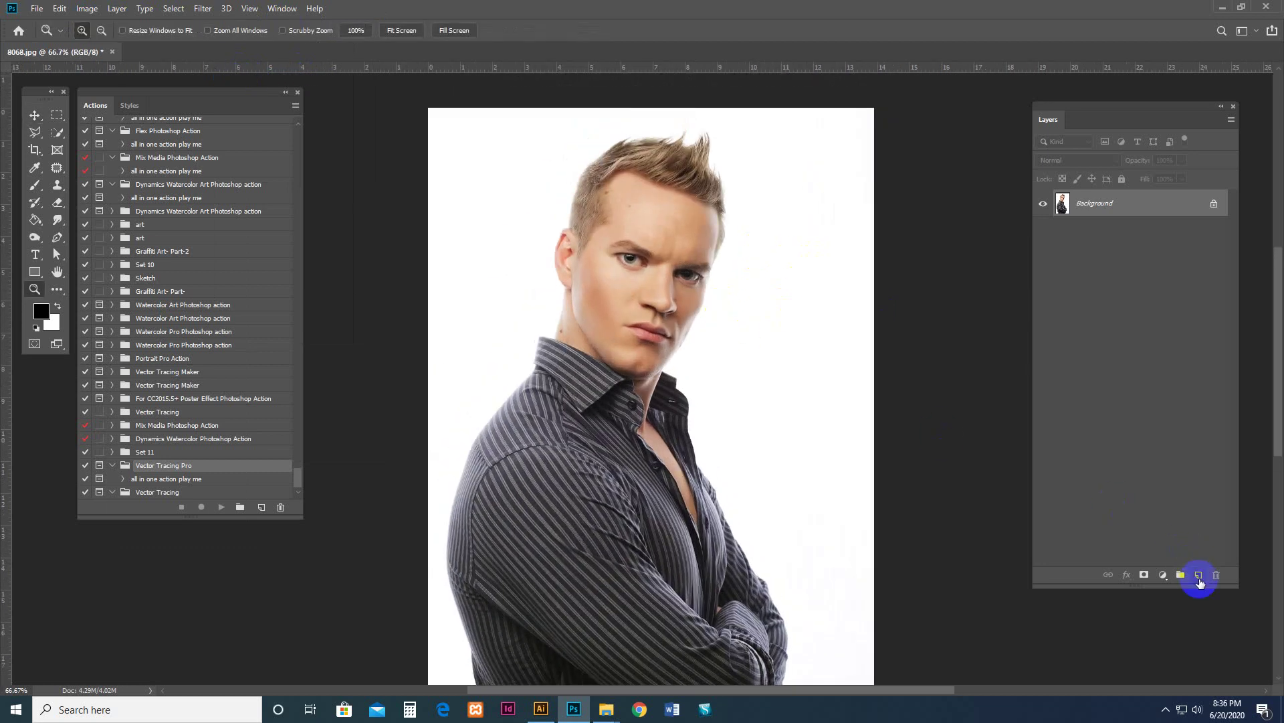
pyautogui.click(1199, 577)
pyautogui.write('brush')
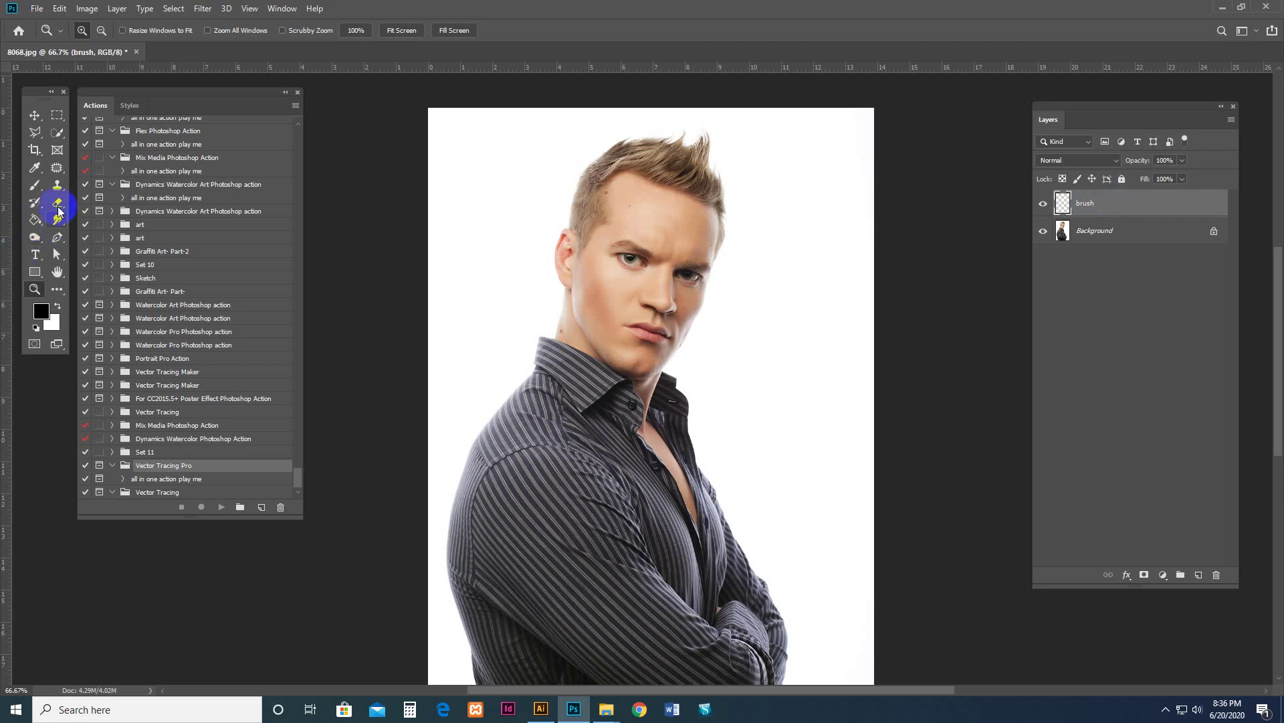
# Choose the standard Brush with an 80 px round tip and set red as the foreground colour
pyautogui.click(33, 188)
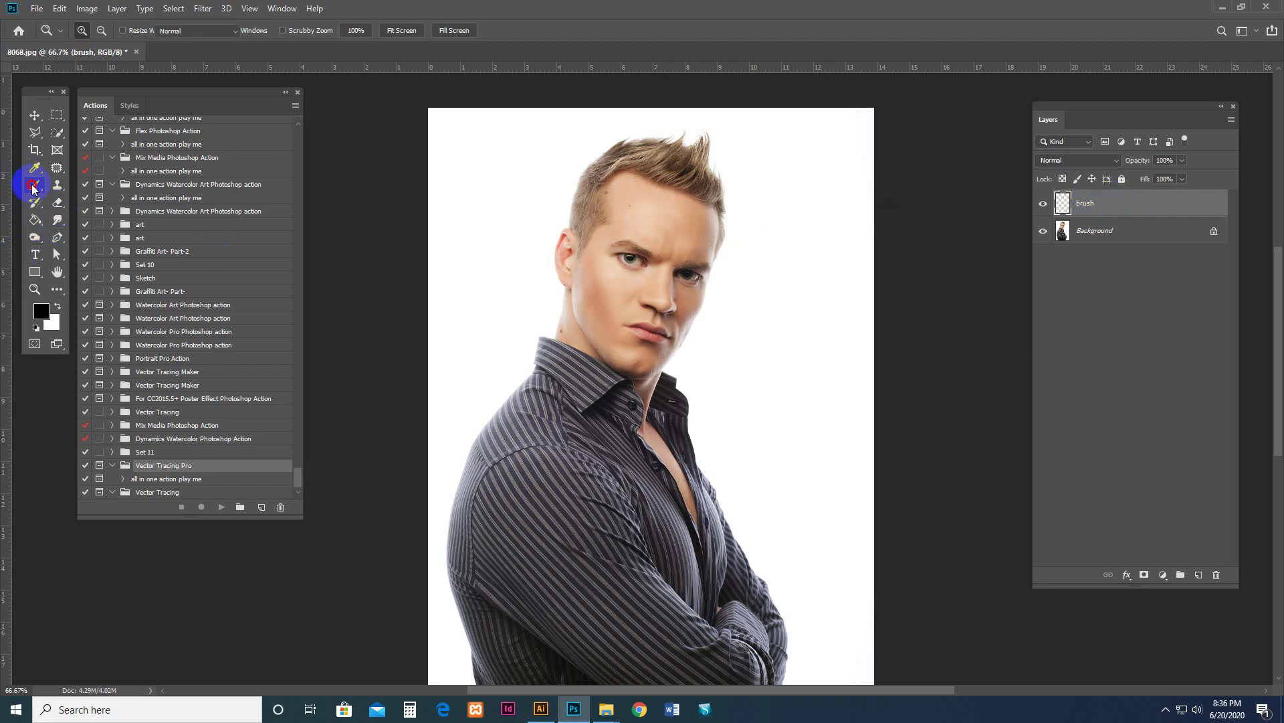
pyautogui.moveTo(33, 187); pyautogui.dragTo(104, 189)
pyautogui.click(105, 190)
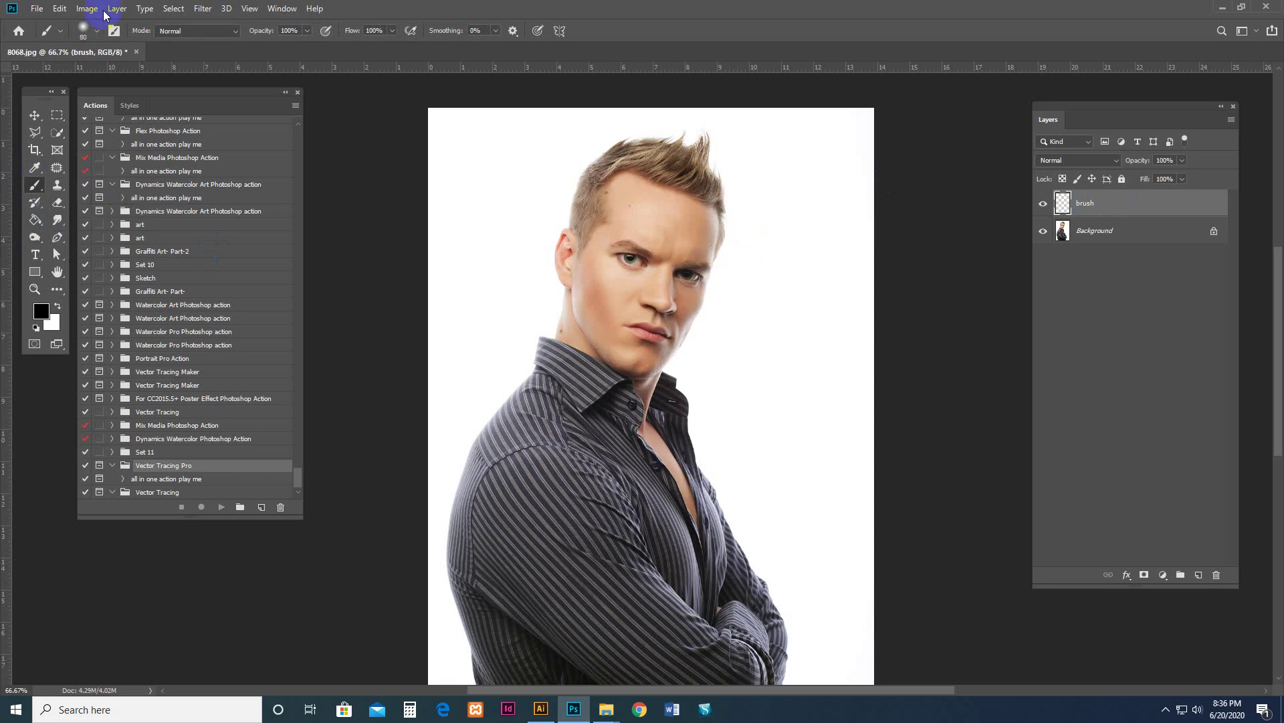
pyautogui.click(93, 33)
pyautogui.click(181, 236)
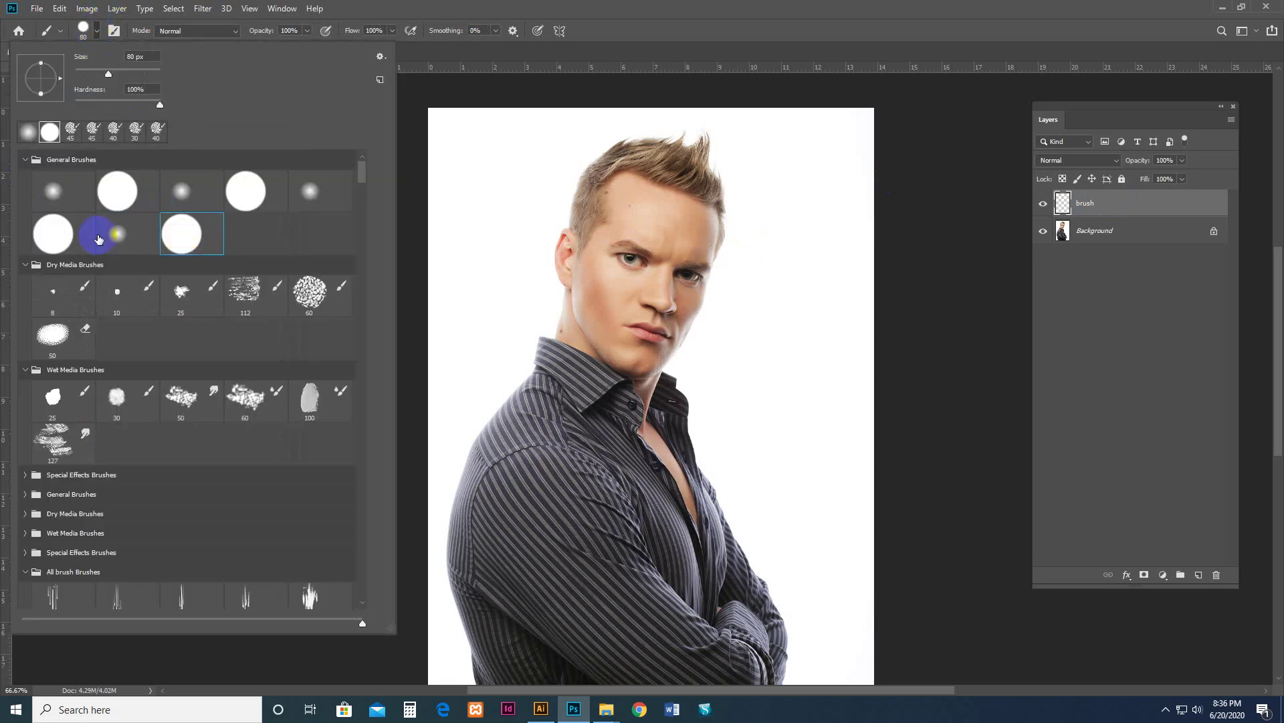
pyautogui.click(111, 235)
pyautogui.click(653, 45)
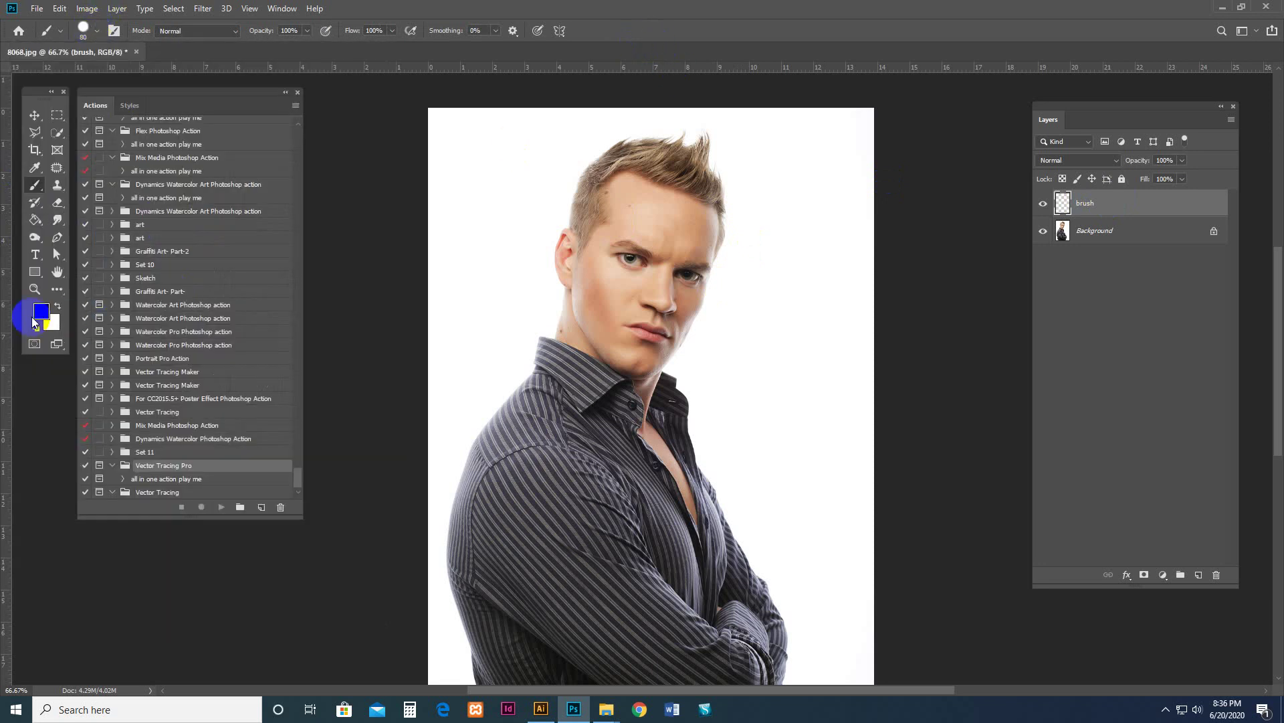
pyautogui.click(40, 311)
pyautogui.click(1073, 358)
pyautogui.click(1227, 341)
# Paint red over the man's forehead, right eye, nose and cheek on the brush layer
pyautogui.moveTo(639, 223)
pyautogui.mouseDown()
pyautogui.moveTo(632, 215)
pyautogui.moveTo(672, 216)
pyautogui.moveTo(629, 257)
pyautogui.mouseUp()
pyautogui.click(670, 219)
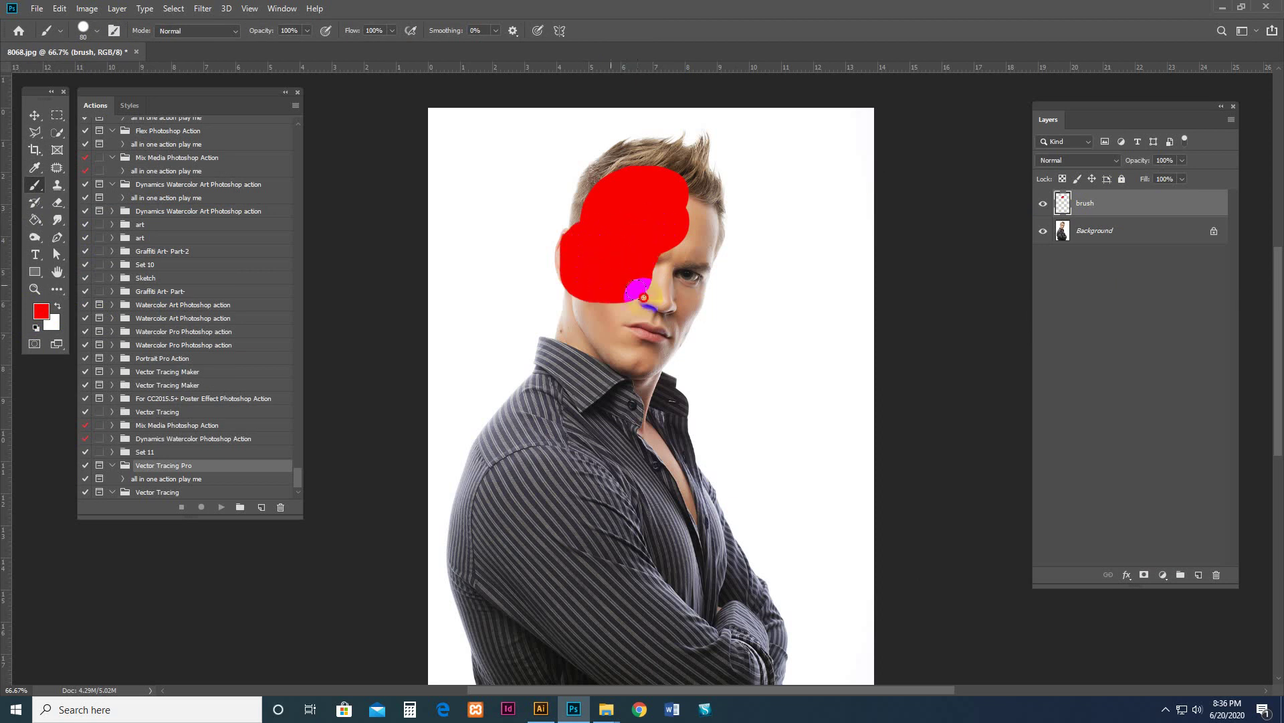
pyautogui.moveTo(629, 256); pyautogui.dragTo(568, 290)
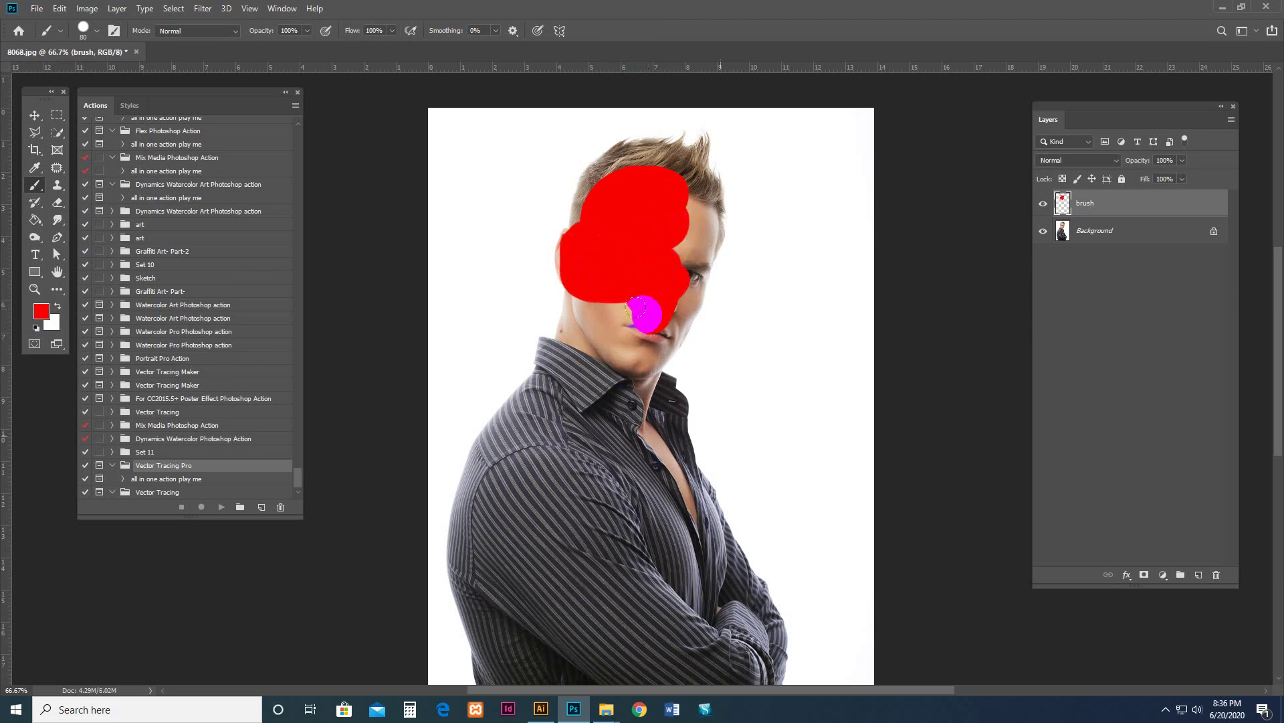
pyautogui.moveTo(642, 386); pyautogui.dragTo(636, 344)
pyautogui.moveTo(666, 384); pyautogui.dragTo(674, 430)
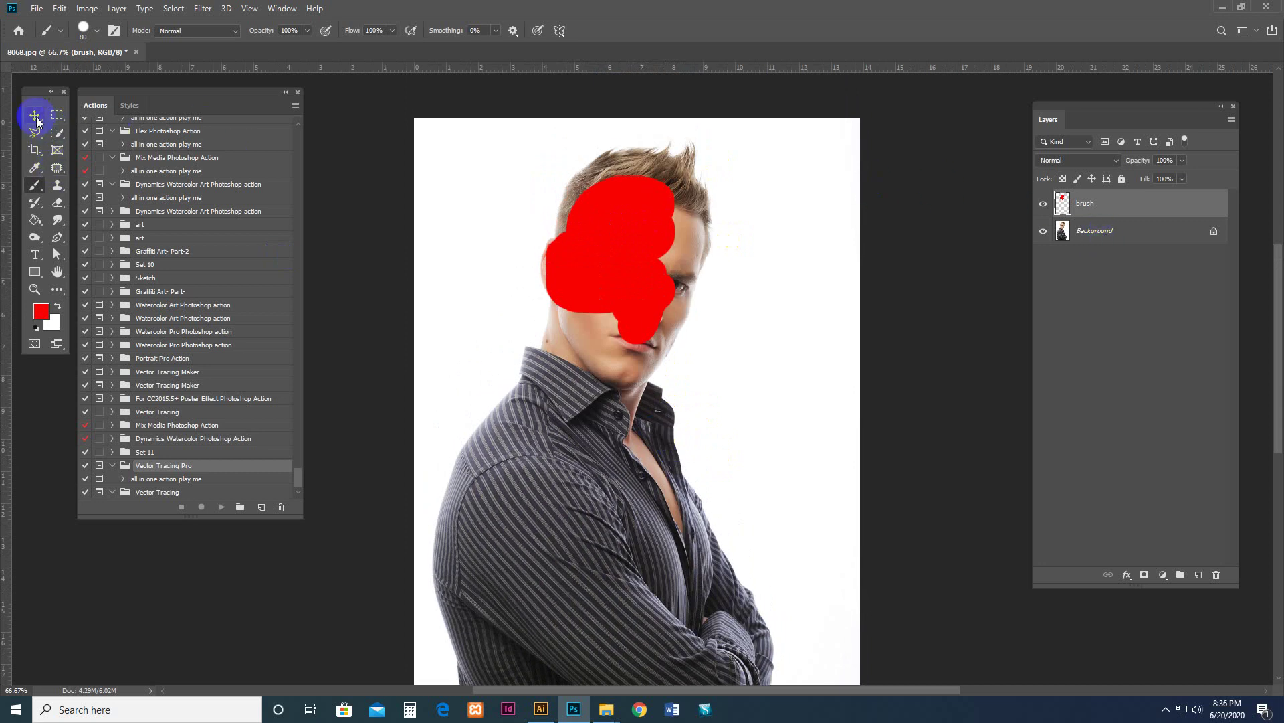
# Select the man's figure on the Background with Quick Selection, then reactivate the brush layer
pyautogui.click(1133, 233)
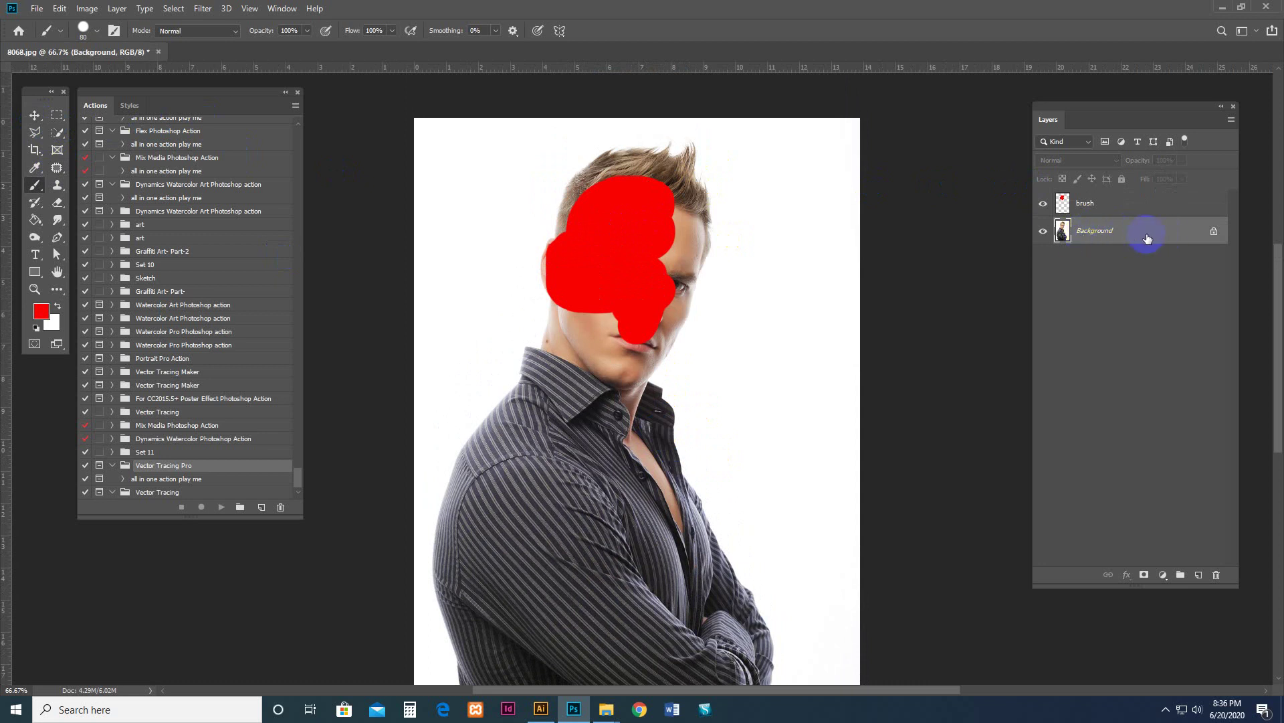
pyautogui.click(58, 135)
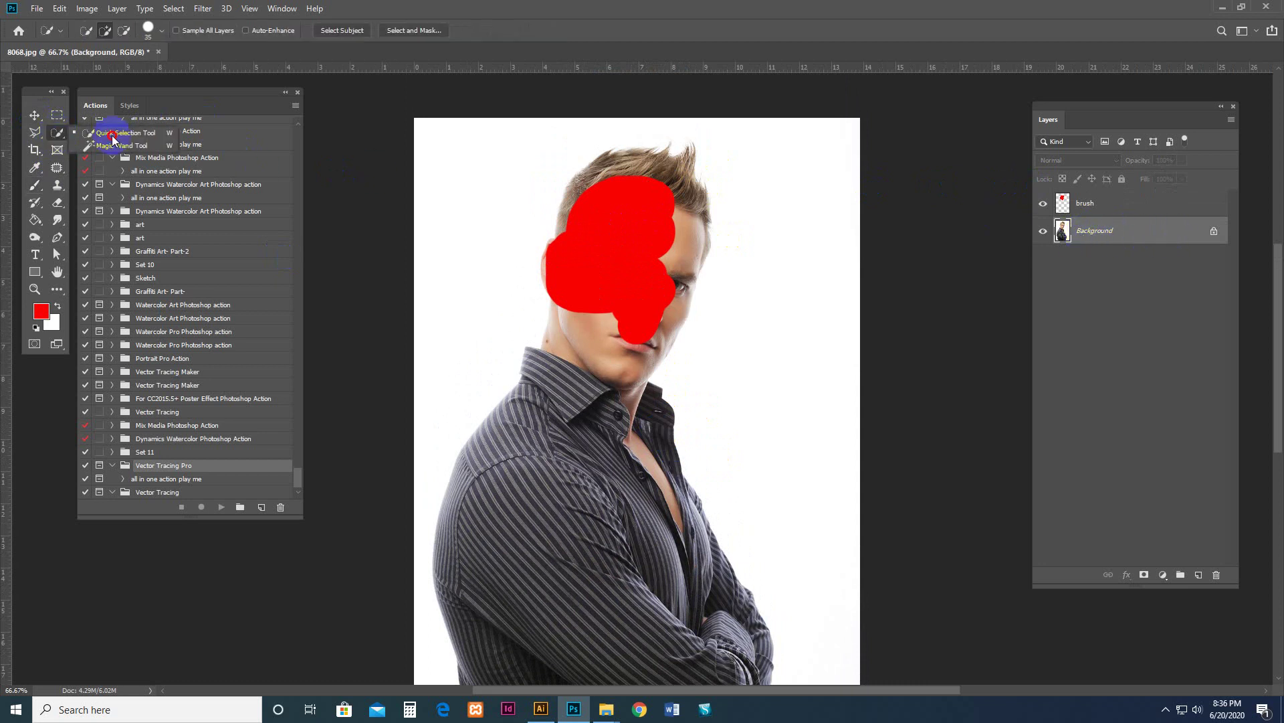
pyautogui.click(119, 141)
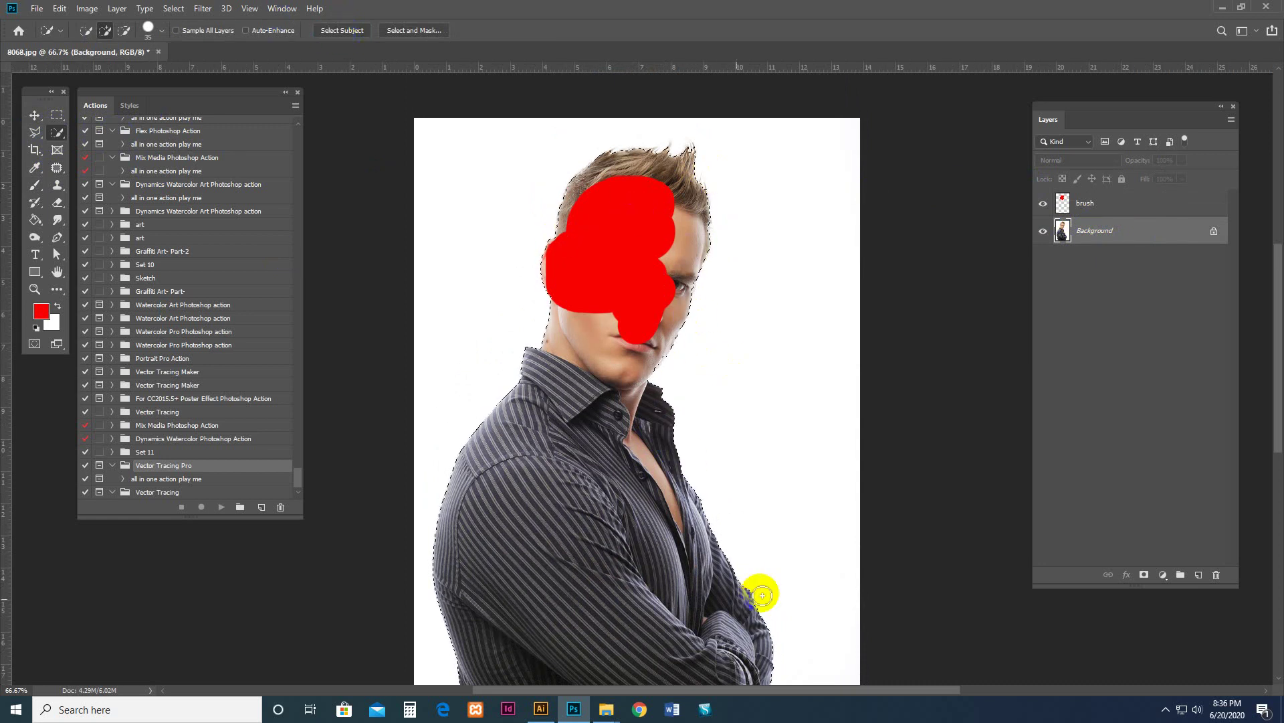
pyautogui.click(1127, 205)
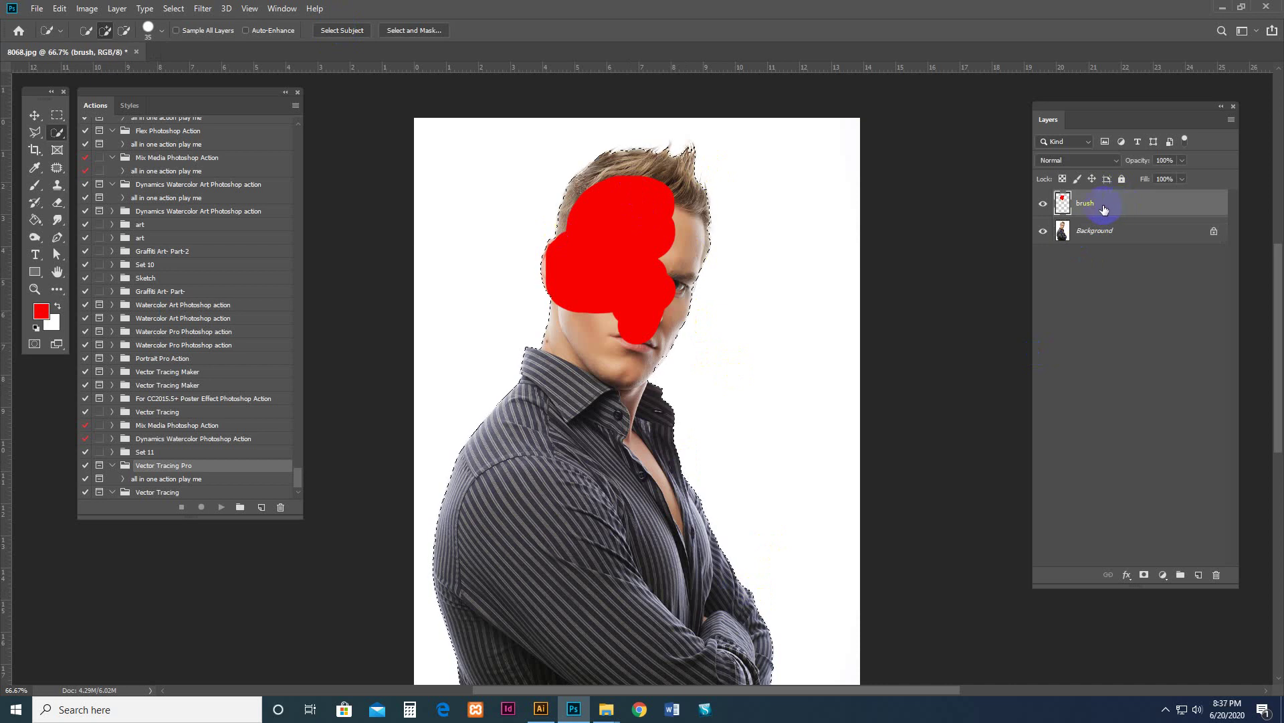
# Fill the selected figure red with the Paint Bucket, then deselect with Ctrl+D
pyautogui.moveTo(34, 219); pyautogui.dragTo(66, 239)
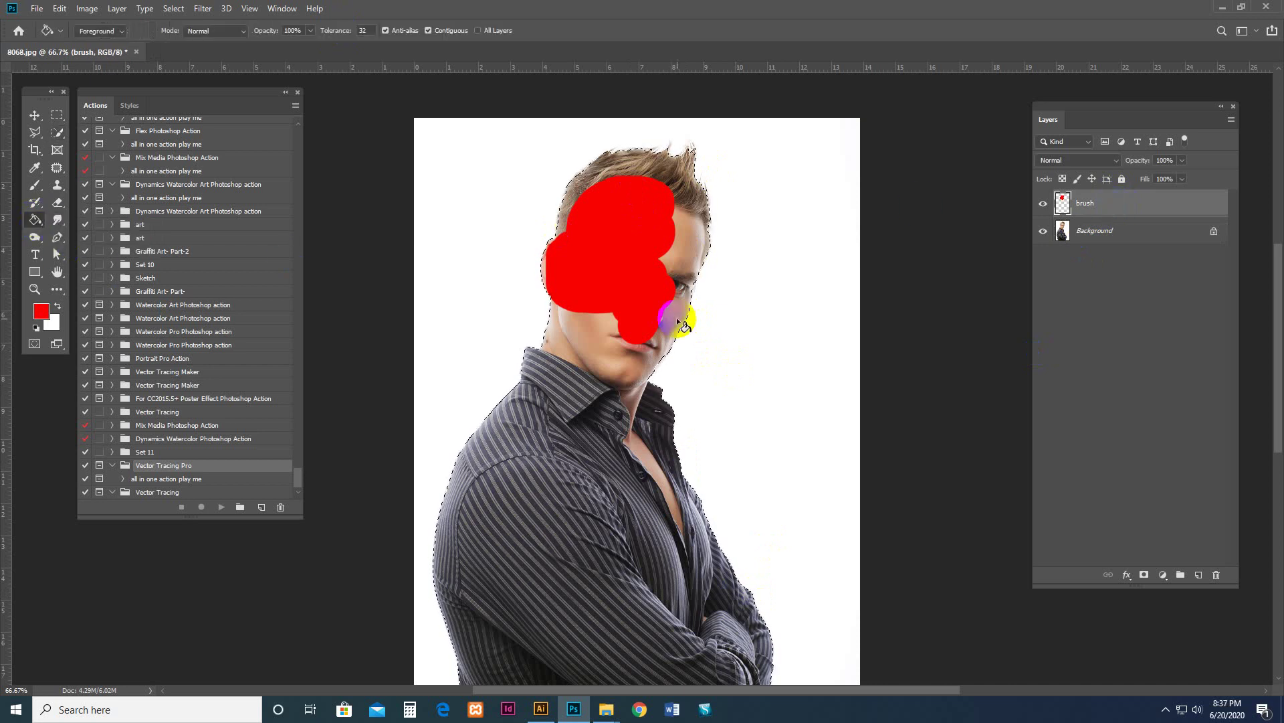
pyautogui.click(688, 252)
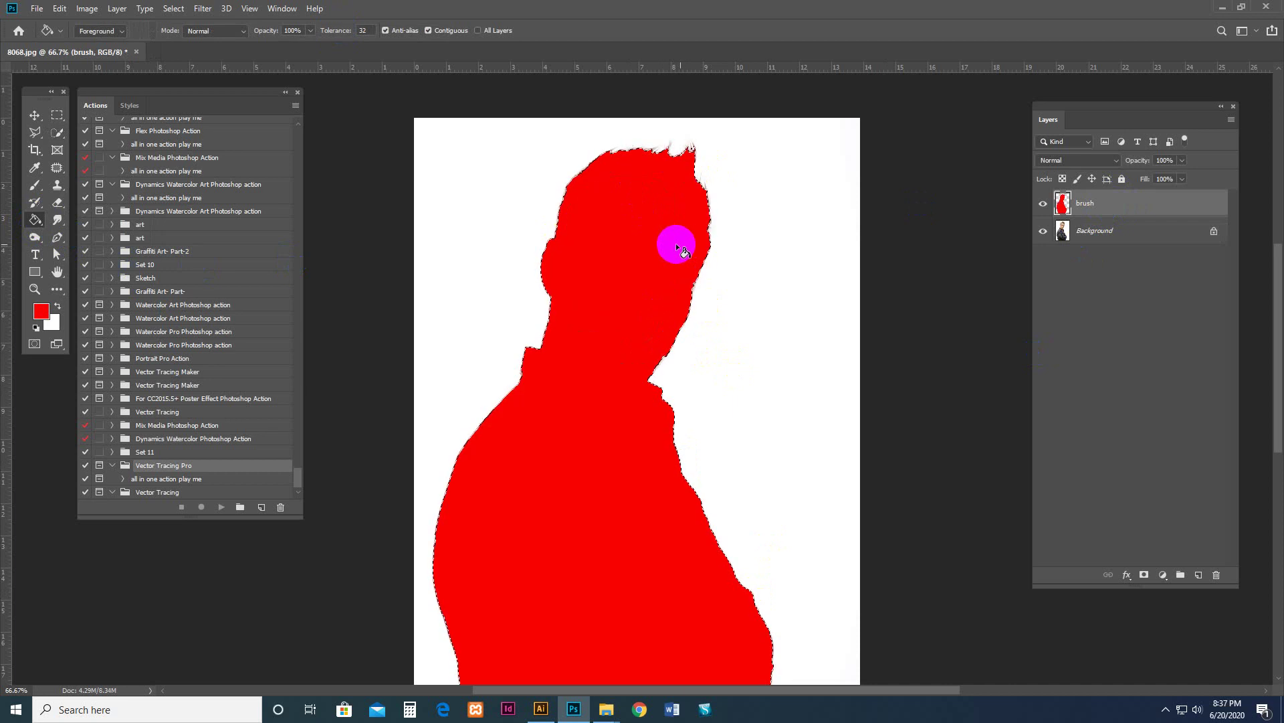
pyautogui.hotkey('ctrl', 'd')
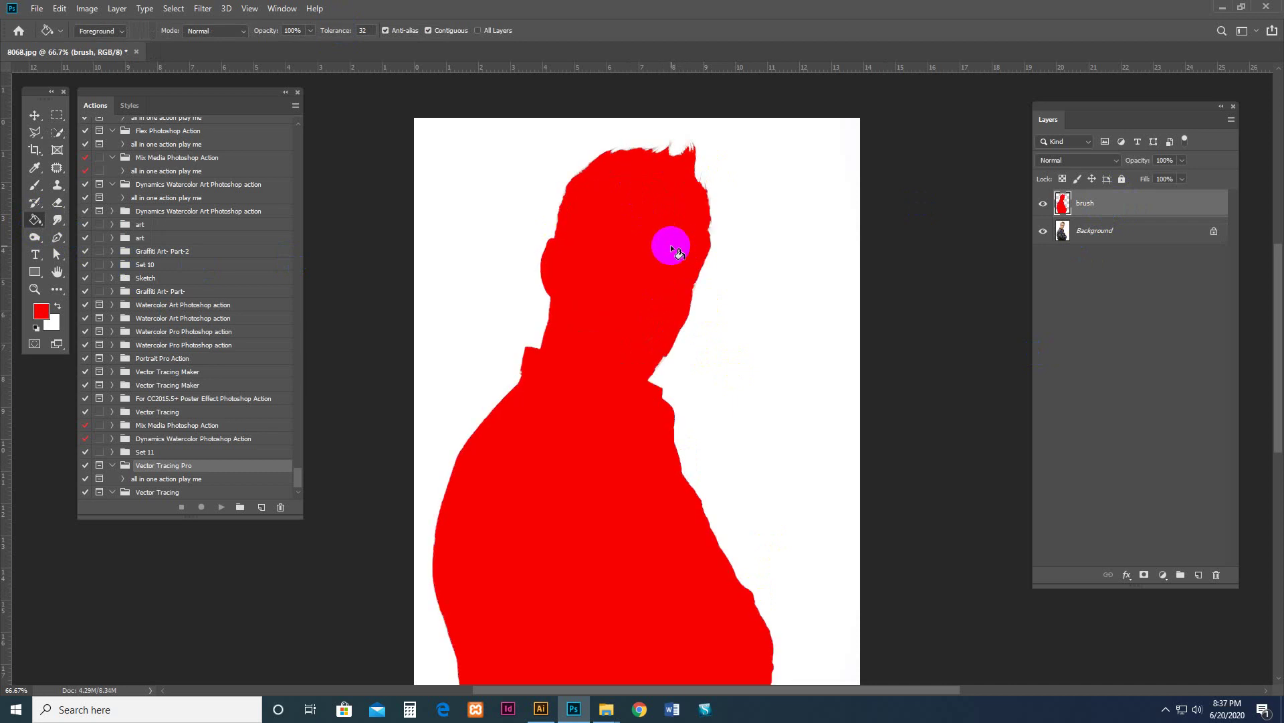
pyautogui.moveTo(659, 459)
pyautogui.mouseDown()
pyautogui.moveTo(646, 367)
pyautogui.moveTo(639, 437)
pyautogui.moveTo(635, 360)
pyautogui.moveTo(516, 345)
pyautogui.mouseUp()
# Select the Move tool and show the Actions panel from the Window menu
pyautogui.click(35, 115)
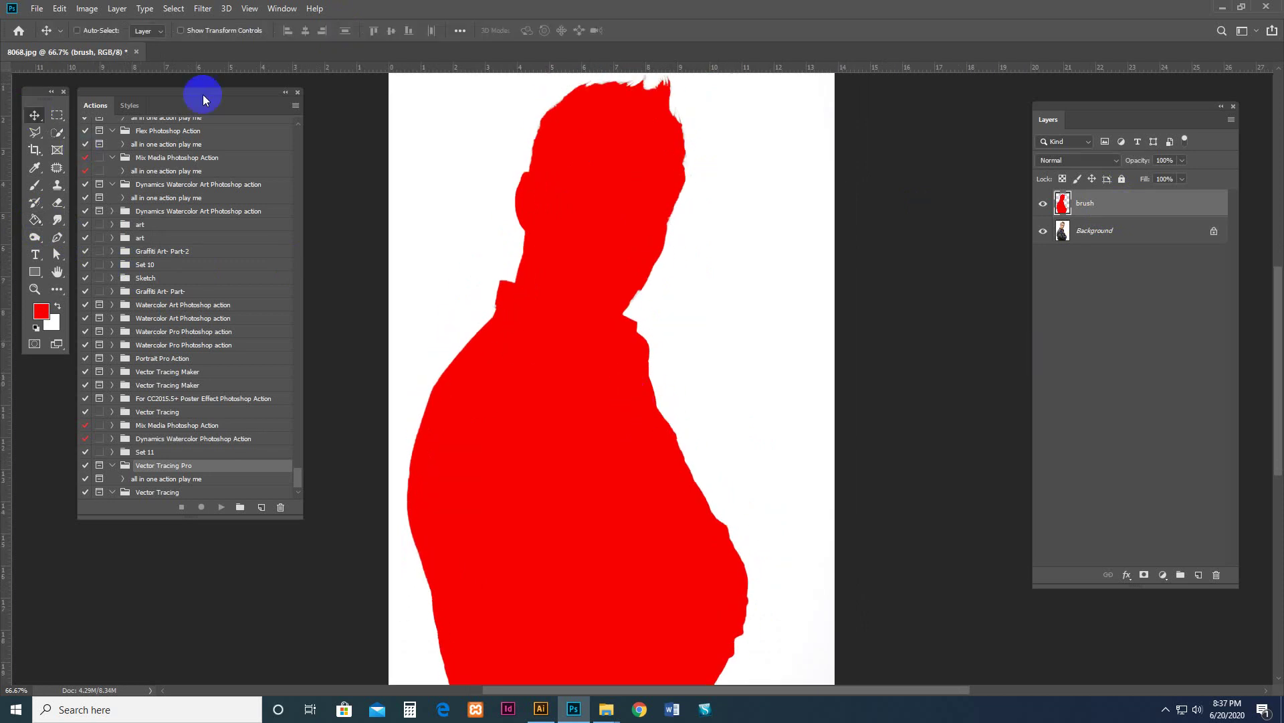
pyautogui.click(282, 9)
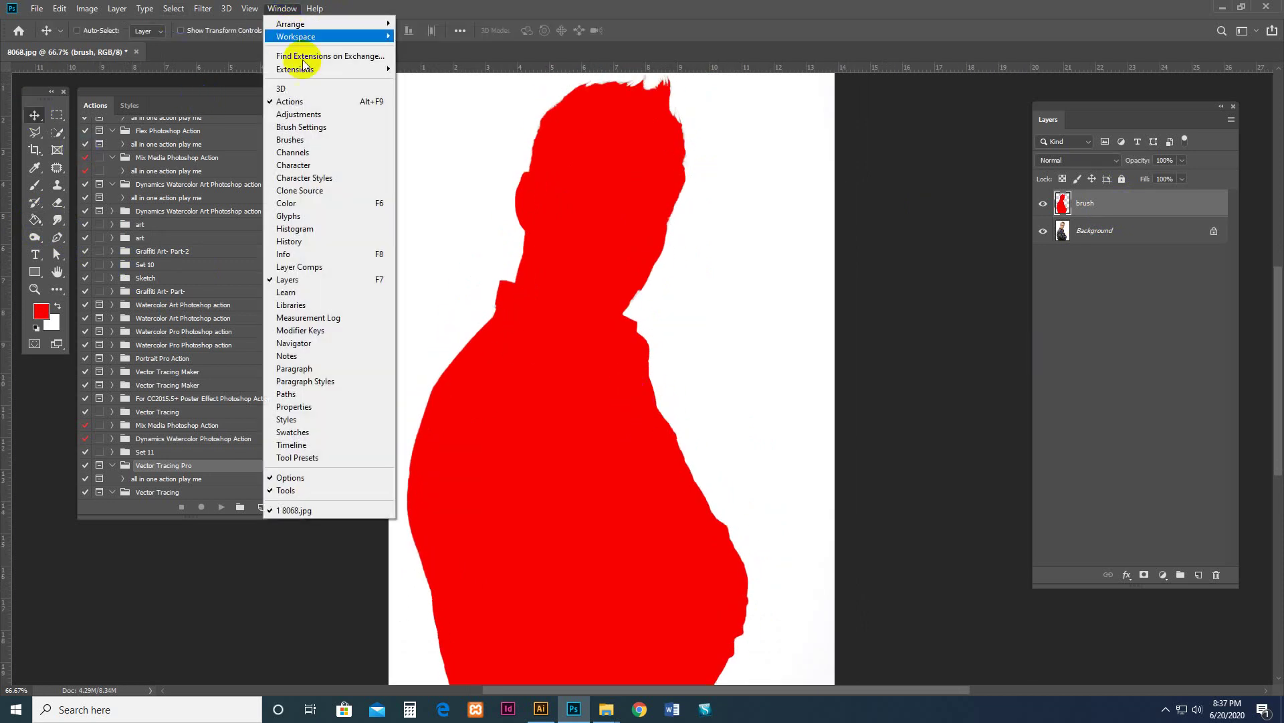
pyautogui.click(291, 101)
pyautogui.click(282, 9)
pyautogui.click(301, 101)
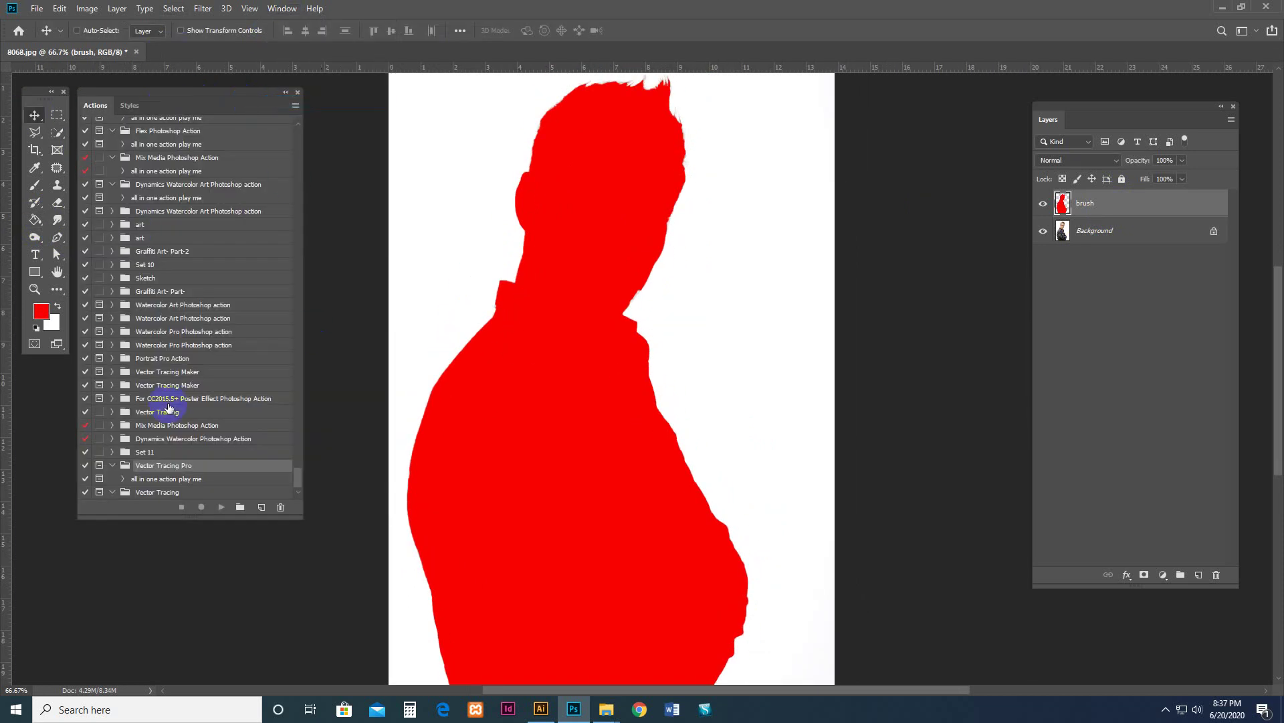
# Load Vector Tracing Pro.atn from the Main file Vector Tracing Pro folder into Actions
pyautogui.click(296, 107)
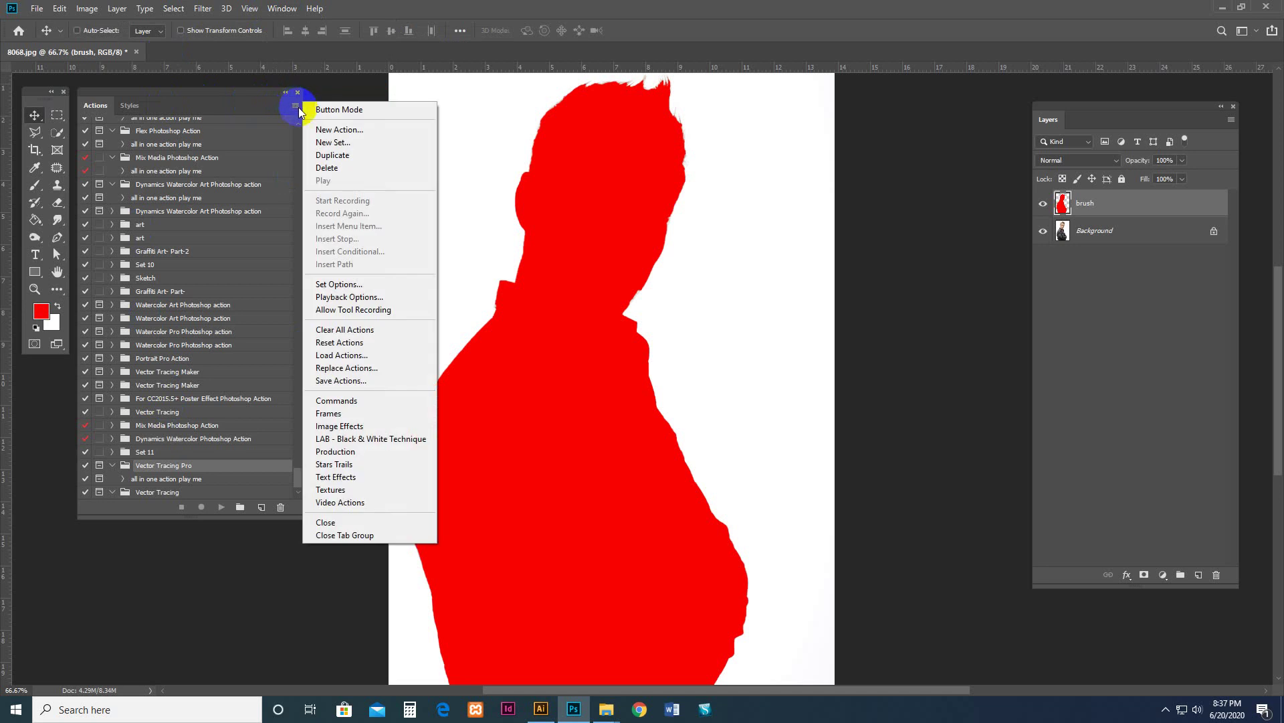
pyautogui.click(349, 362)
pyautogui.rightClick(341, 276)
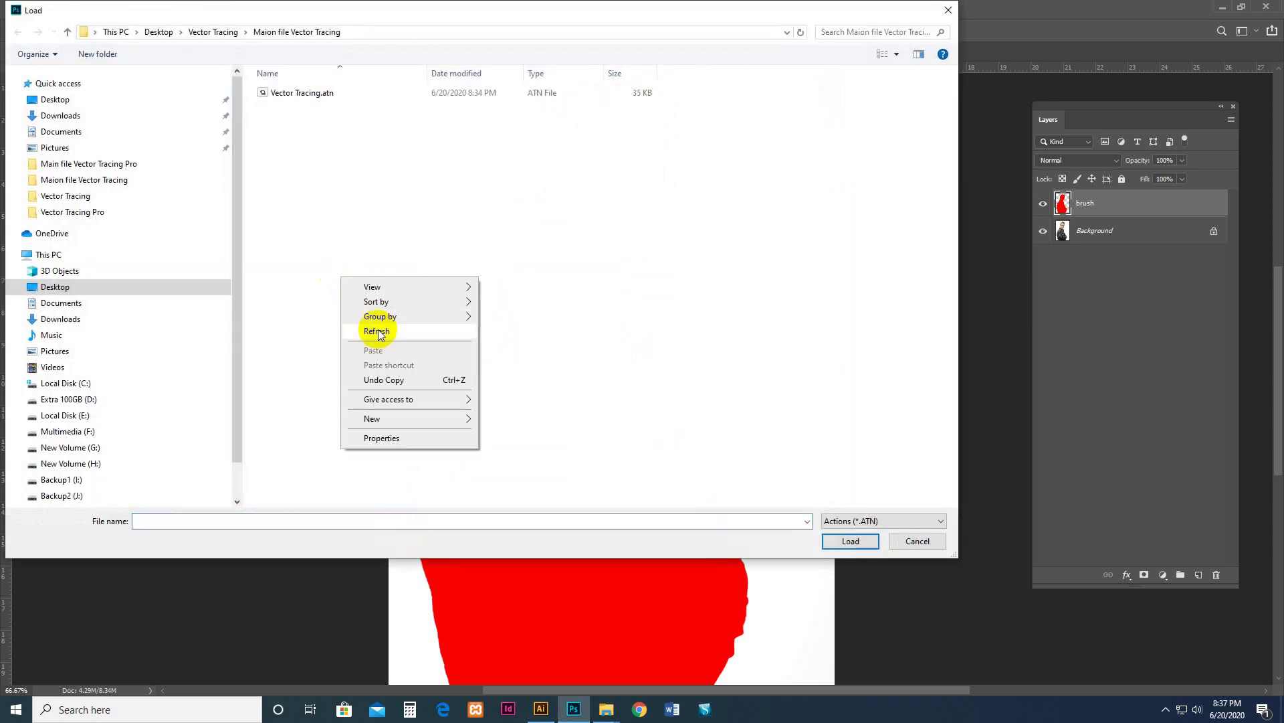
pyautogui.click(377, 330)
pyautogui.click(101, 214)
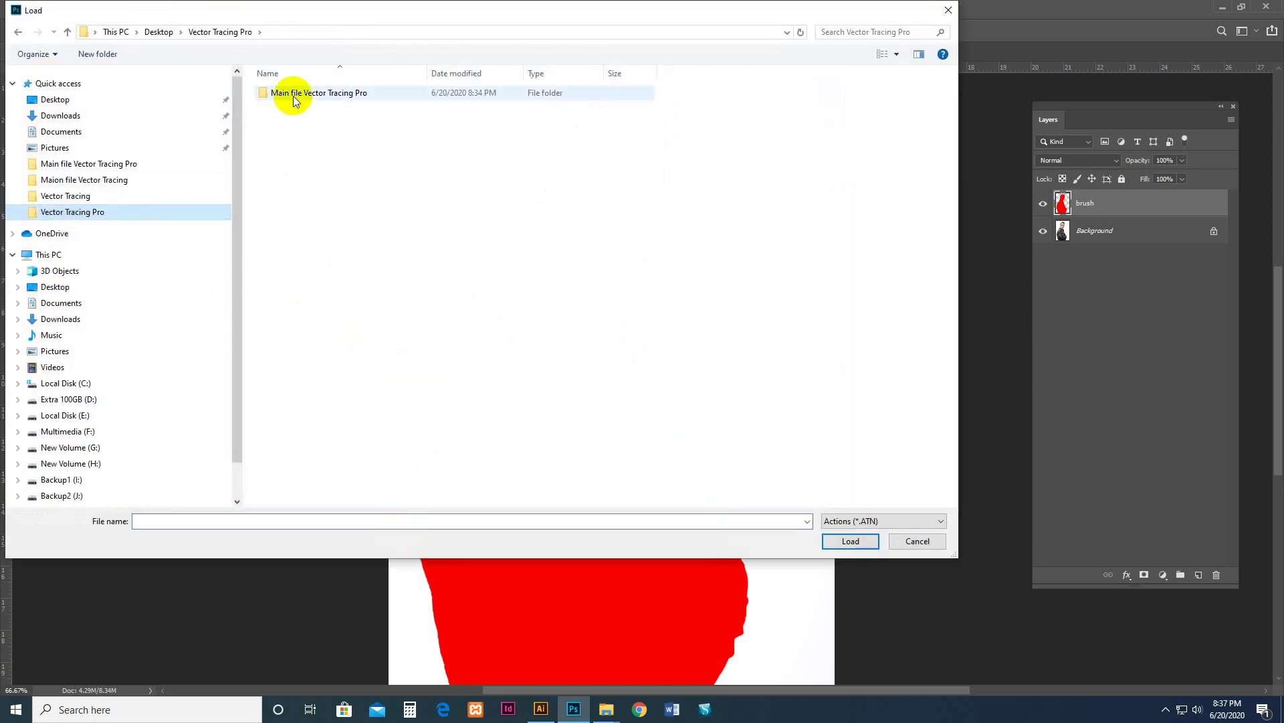
pyautogui.doubleClick(293, 94)
pyautogui.click(306, 95)
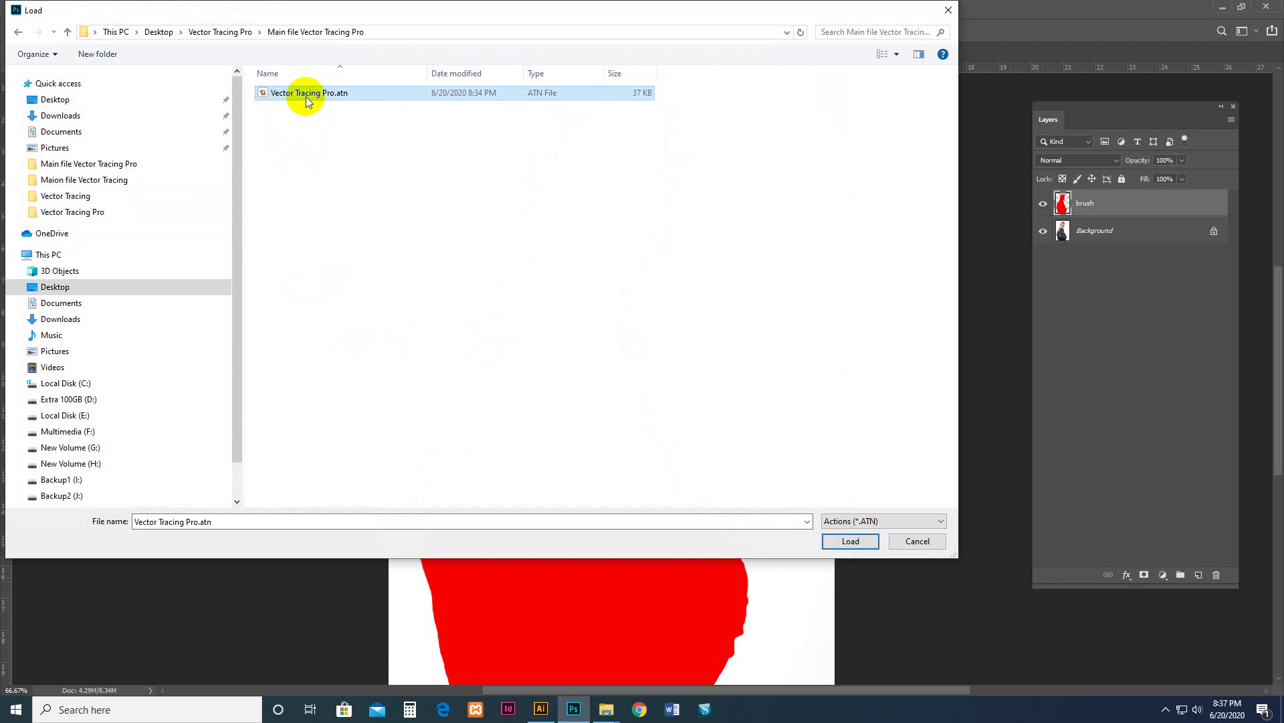
pyautogui.click(850, 542)
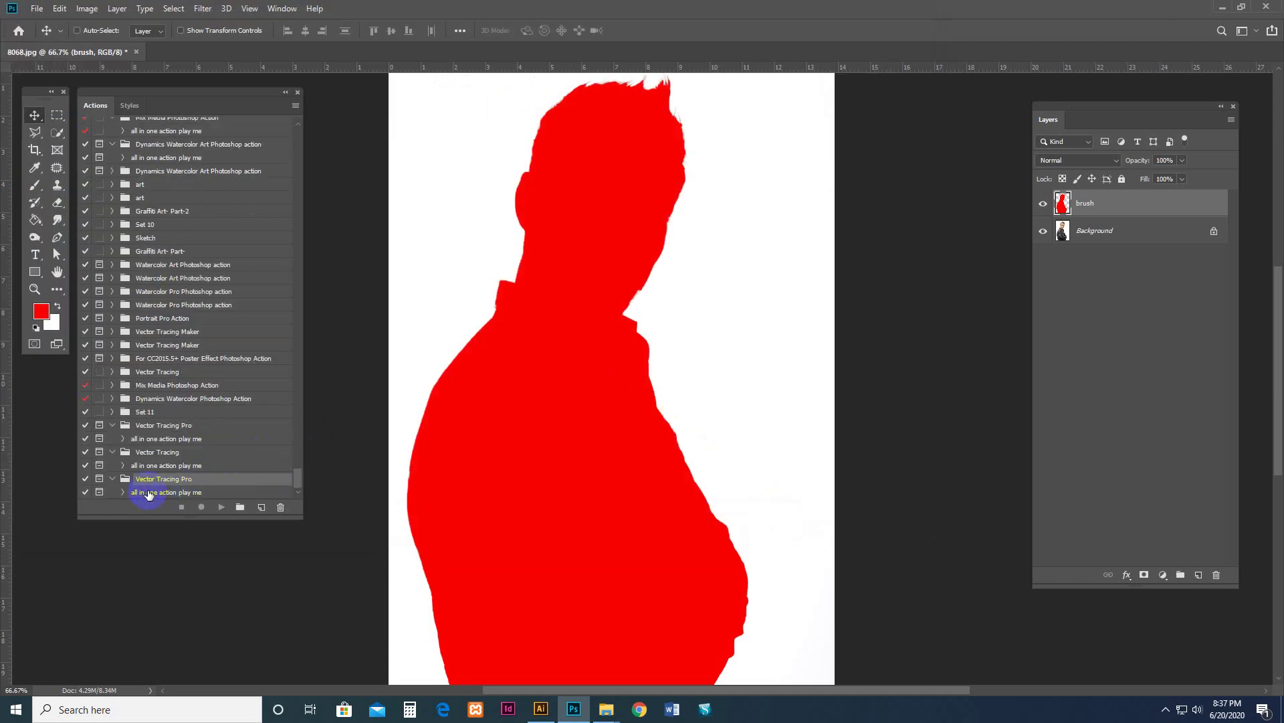
pyautogui.moveTo(606, 710)
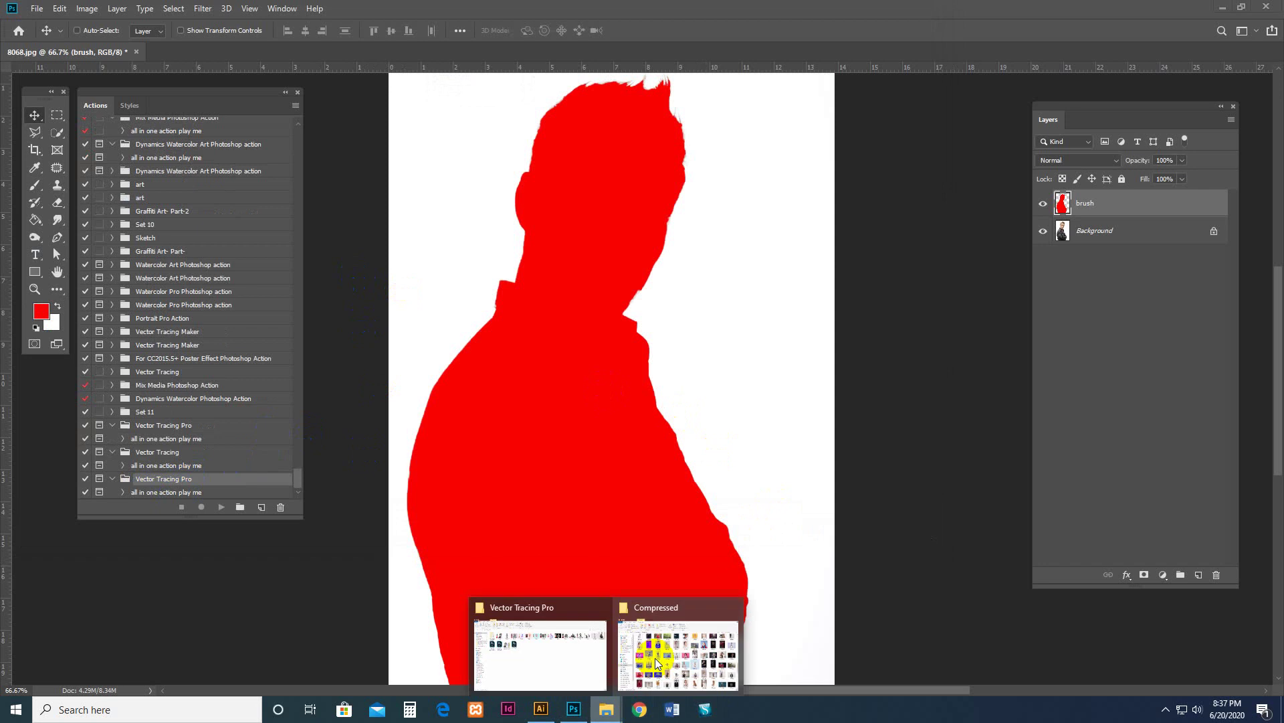
# In Explorer, open Patterns (Load me 1st).pat from the Main file Vector Tracing Pro folder
pyautogui.click(540, 652)
pyautogui.doubleClick(180, 164)
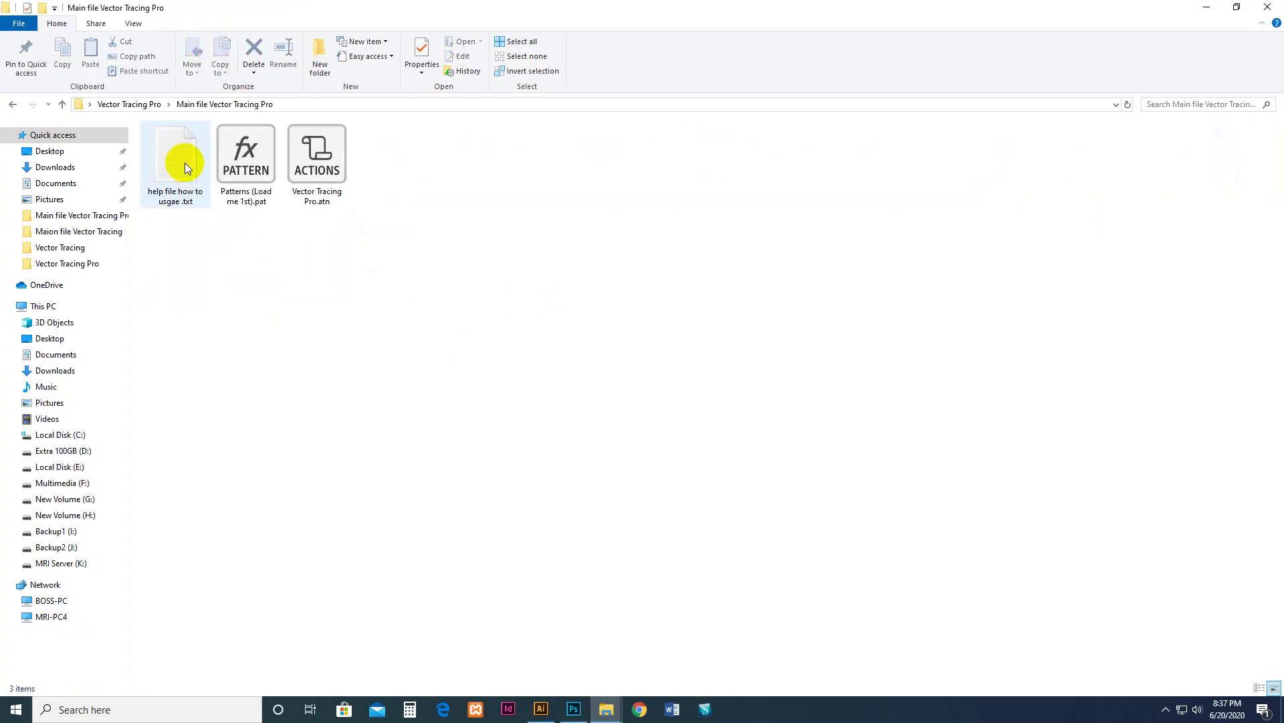
pyautogui.click(241, 201)
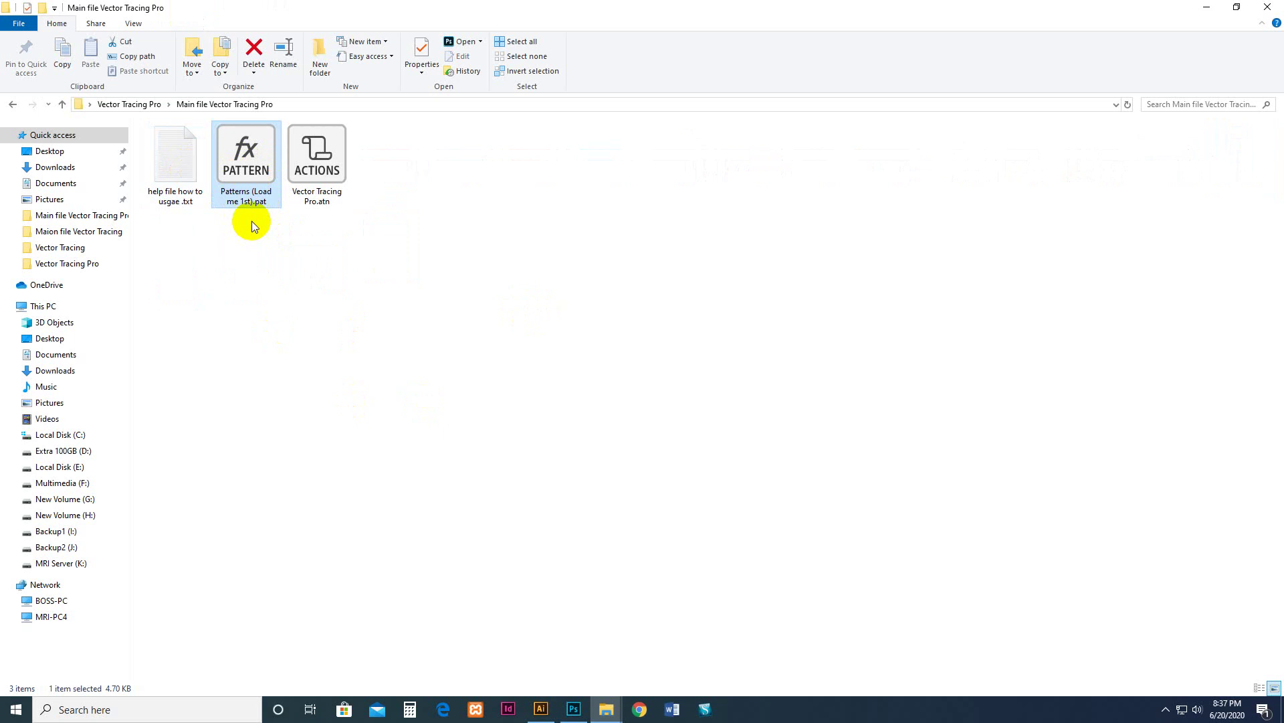
pyautogui.click(479, 403)
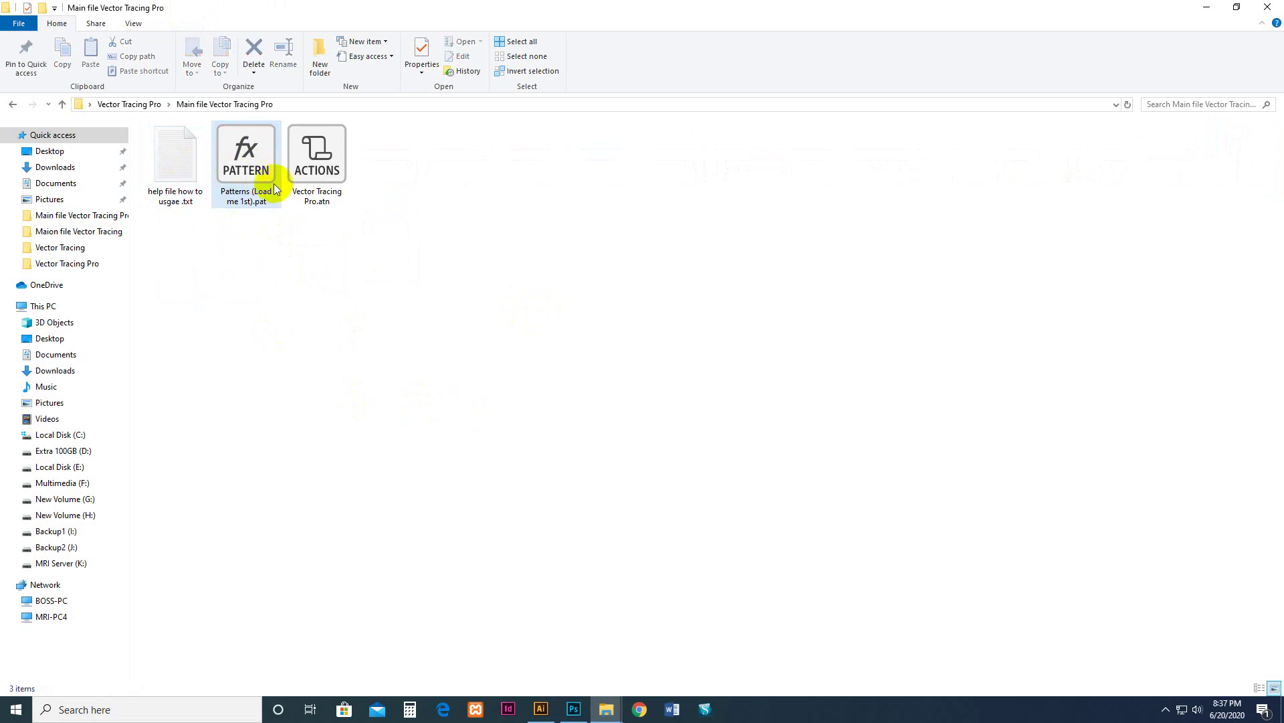
pyautogui.click(251, 179)
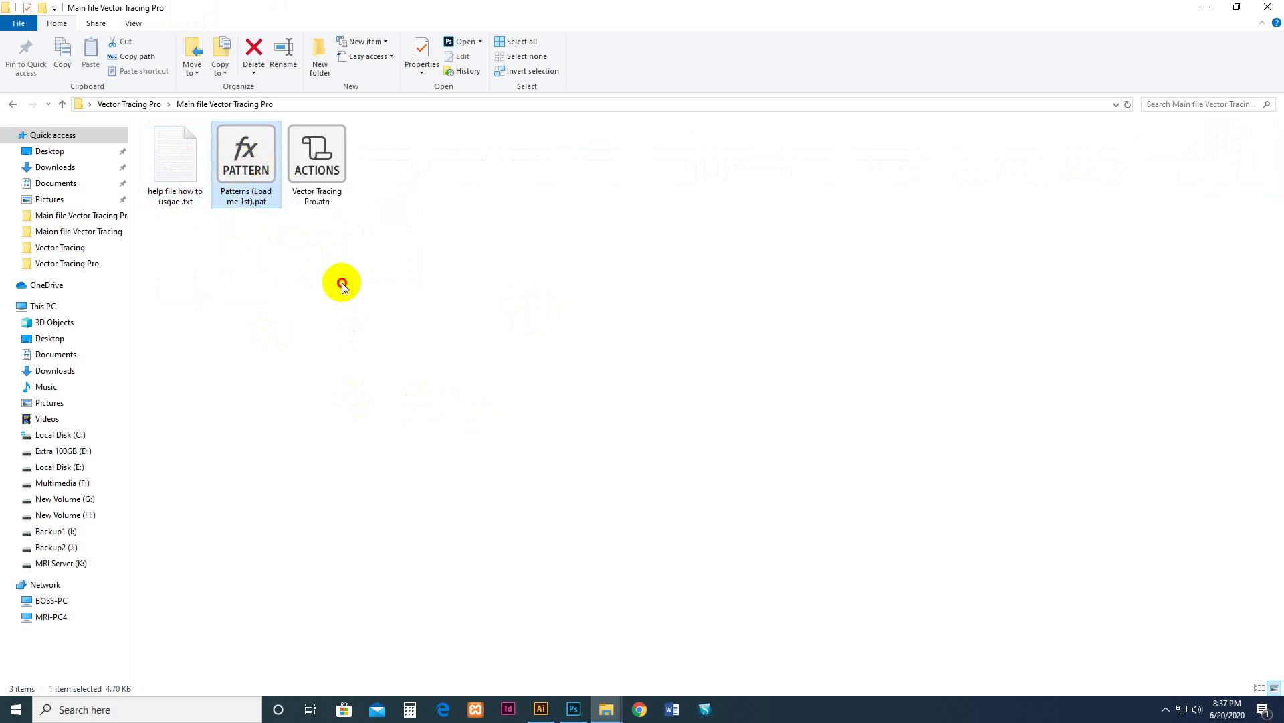
pyautogui.click(343, 283)
pyautogui.click(244, 184)
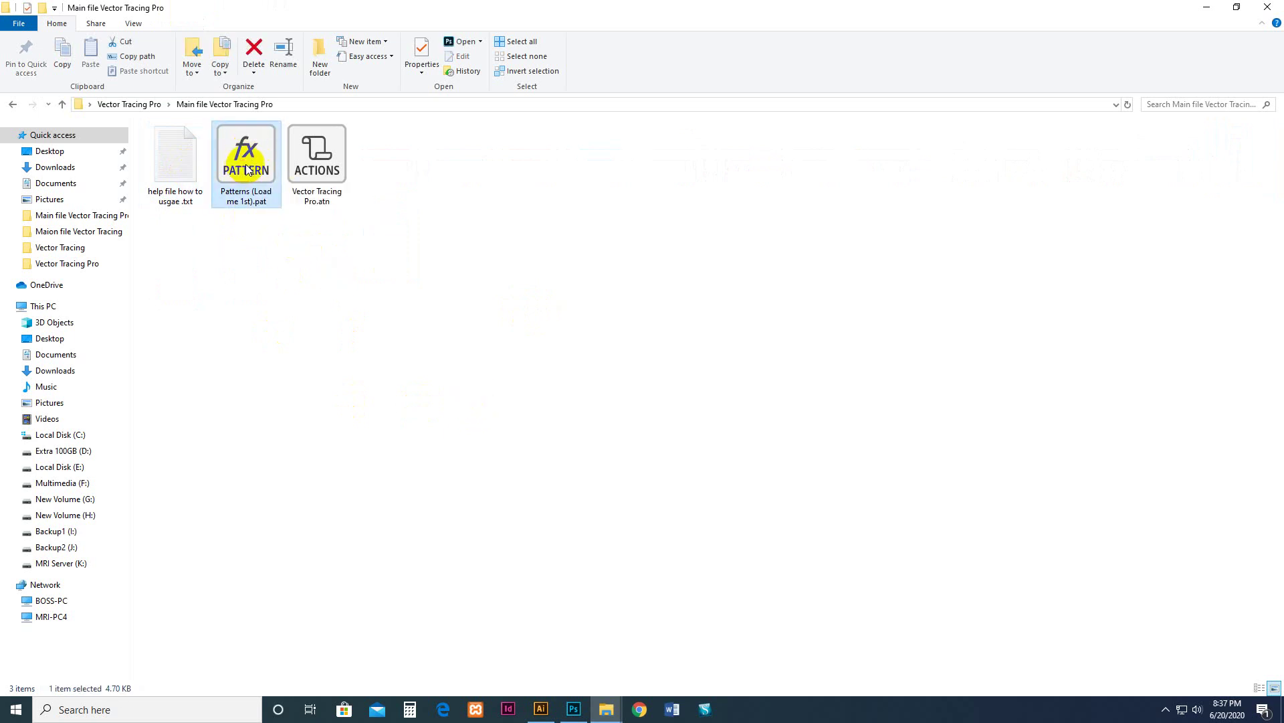
pyautogui.doubleClick(245, 169)
pyautogui.click(493, 359)
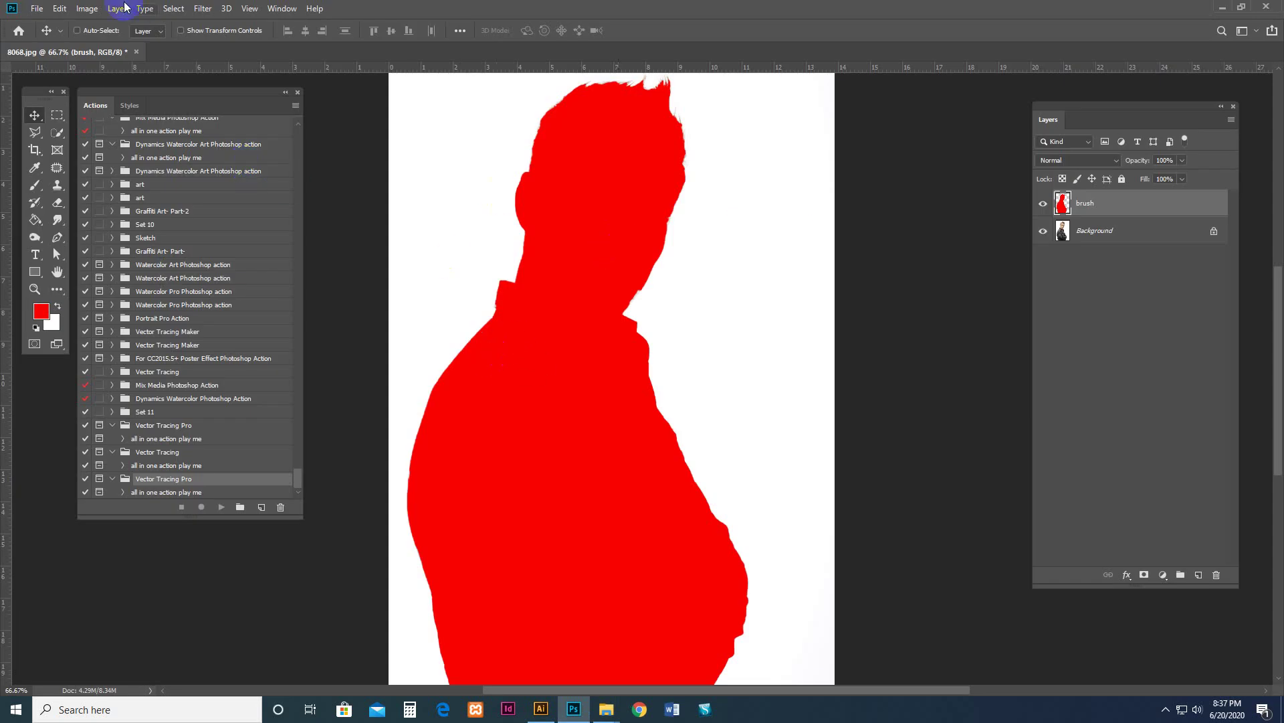
# Open Edit > Preset Manager and switch it to Patterns presets
pyautogui.click(60, 10)
pyautogui.moveTo(75, 439)
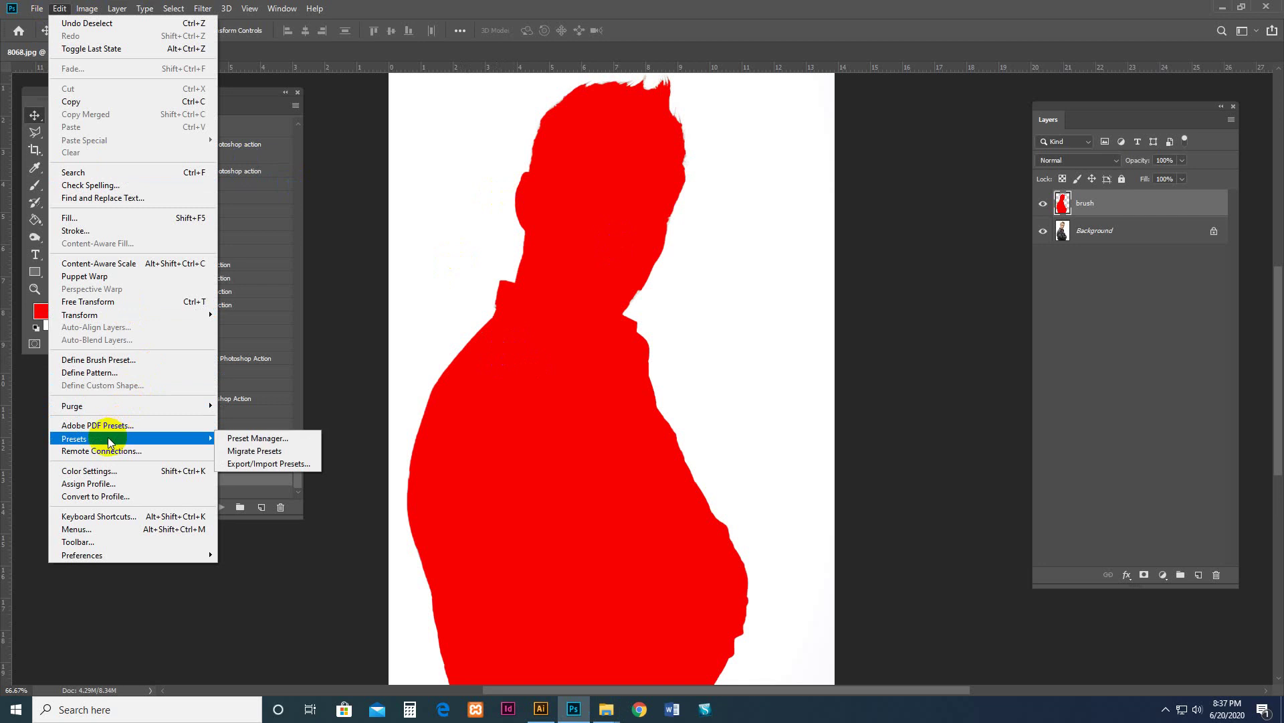
pyautogui.click(282, 438)
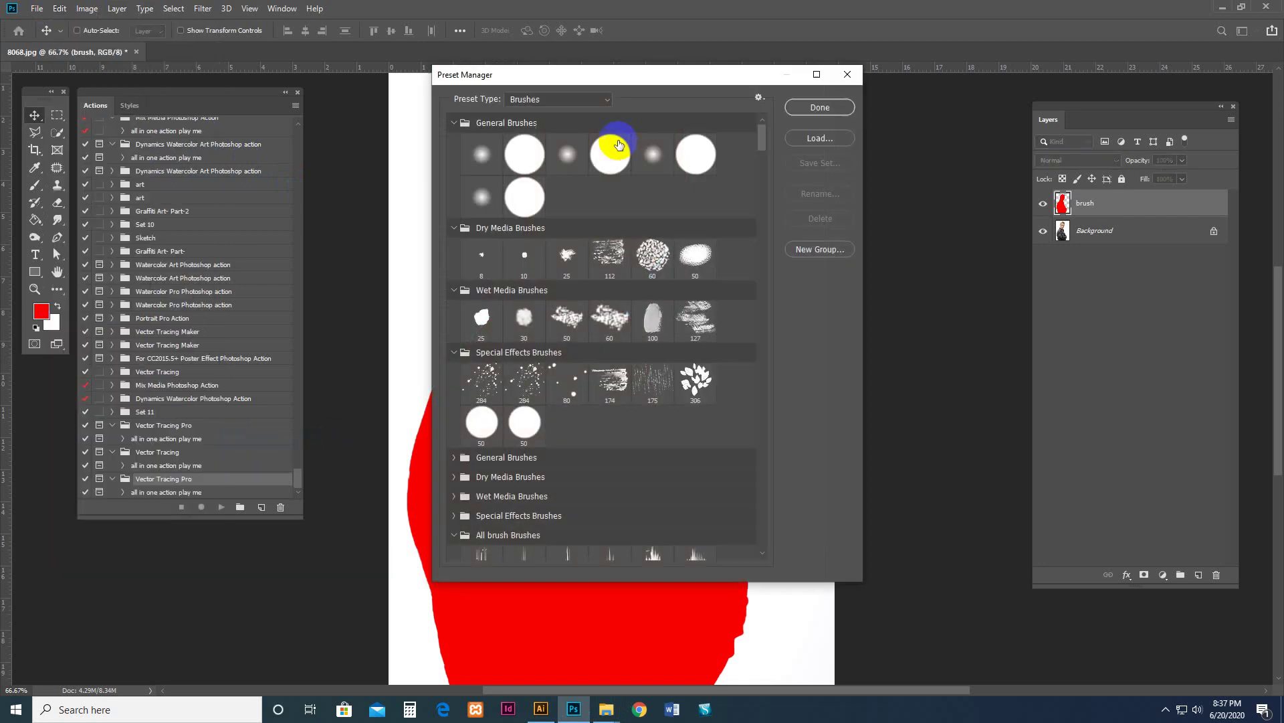
pyautogui.click(544, 101)
pyautogui.click(545, 100)
pyautogui.click(545, 100)
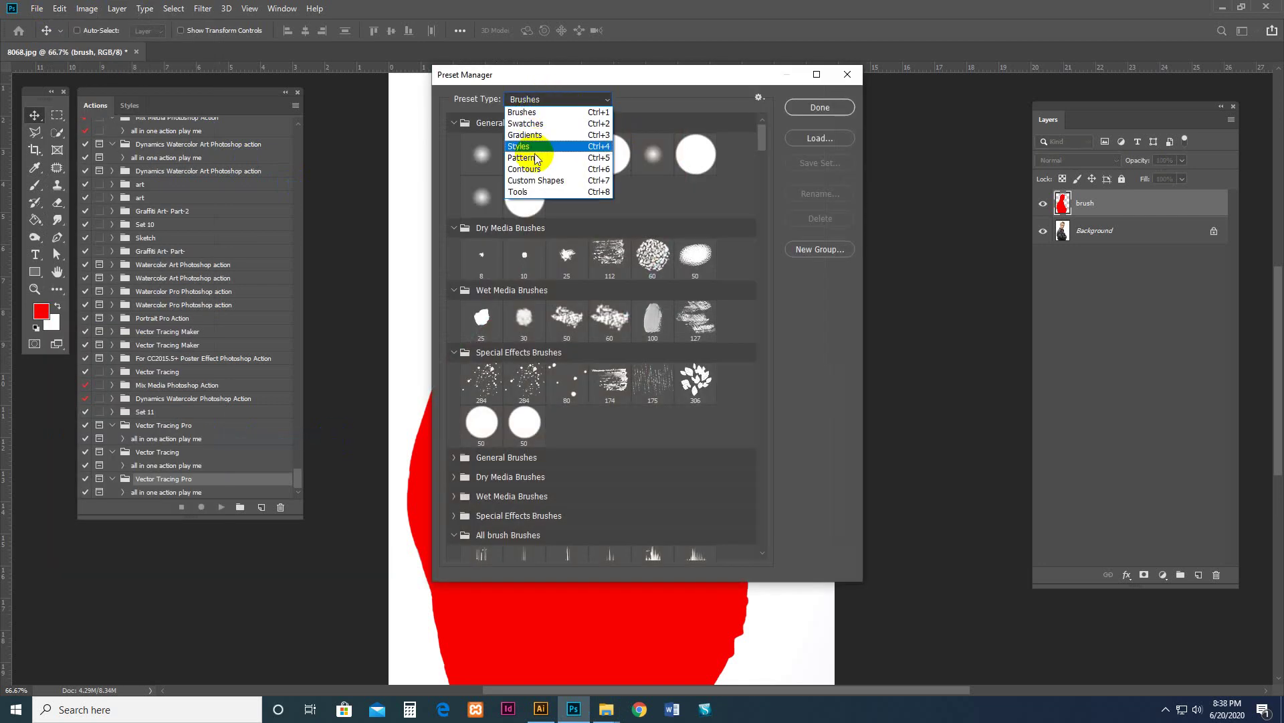
pyautogui.click(562, 152)
# Load Patterns (Load me 1st).pat from the Main file Vector Tracing Pro folder
pyautogui.click(832, 142)
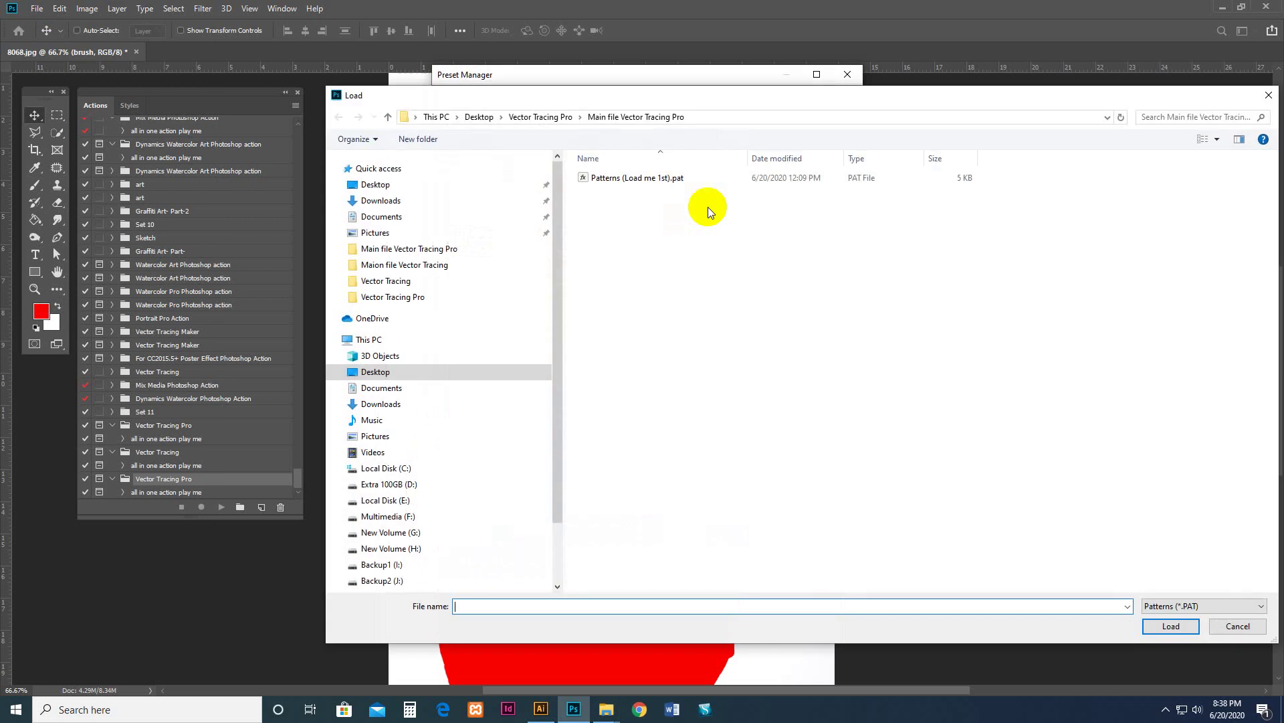
pyautogui.click(391, 296)
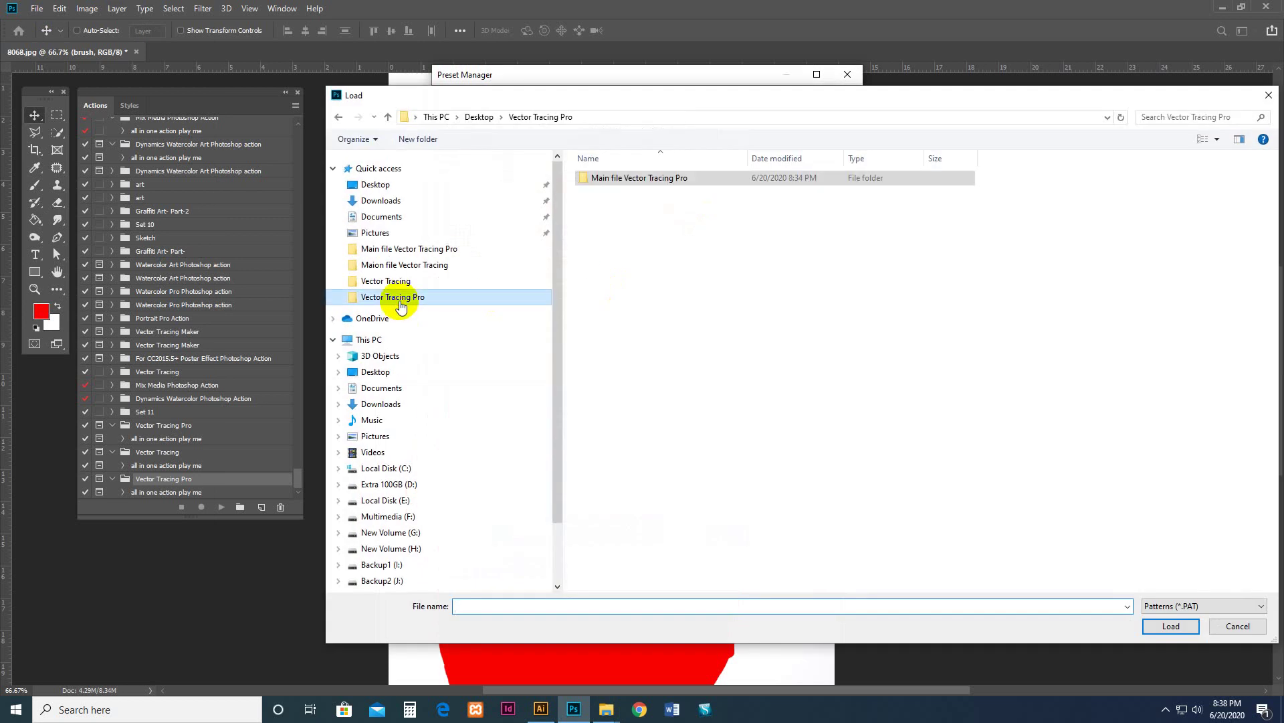
pyautogui.doubleClick(612, 179)
pyautogui.click(625, 181)
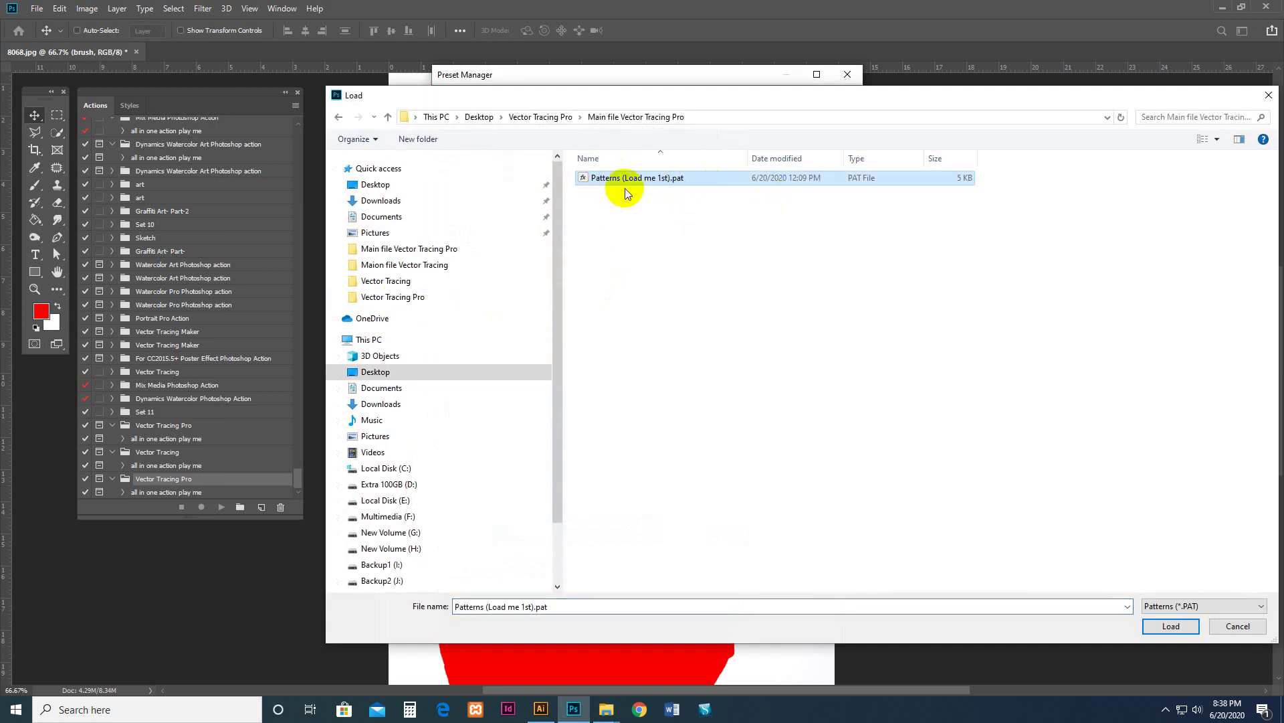
pyautogui.click(1170, 627)
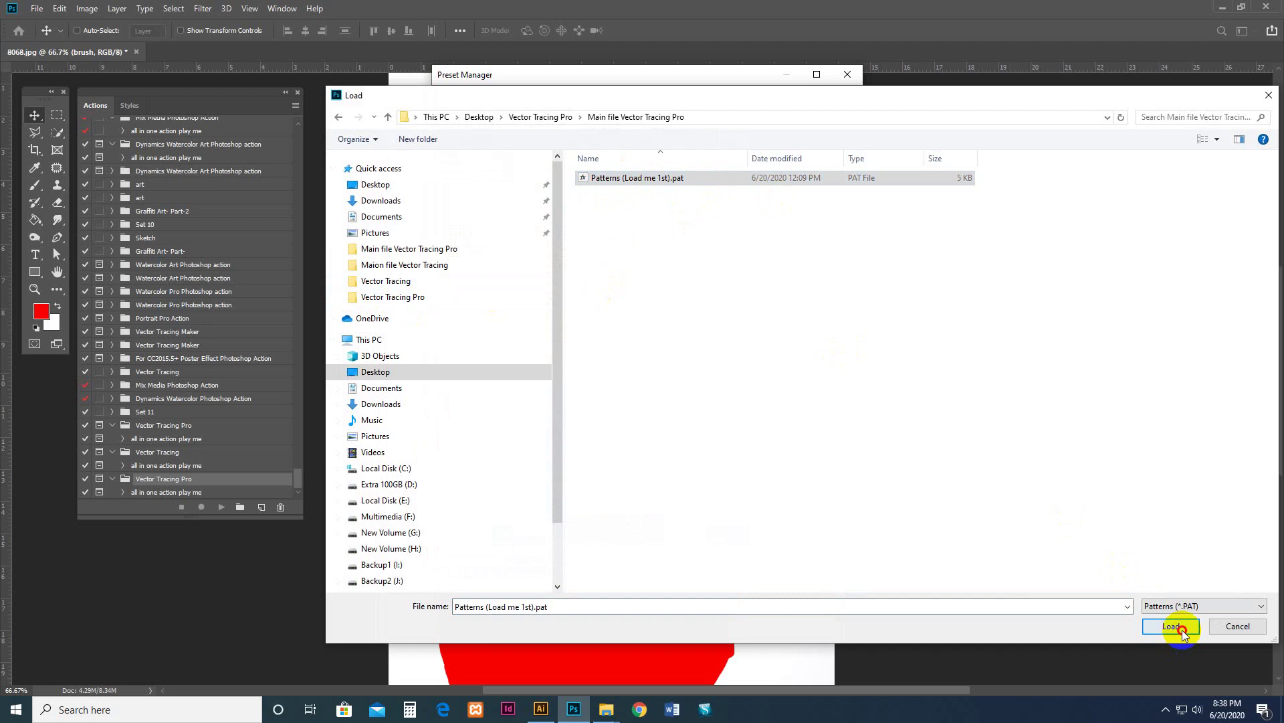
# Close Preset Manager, play 'all in one action play me', and dismiss its finish message
pyautogui.click(832, 108)
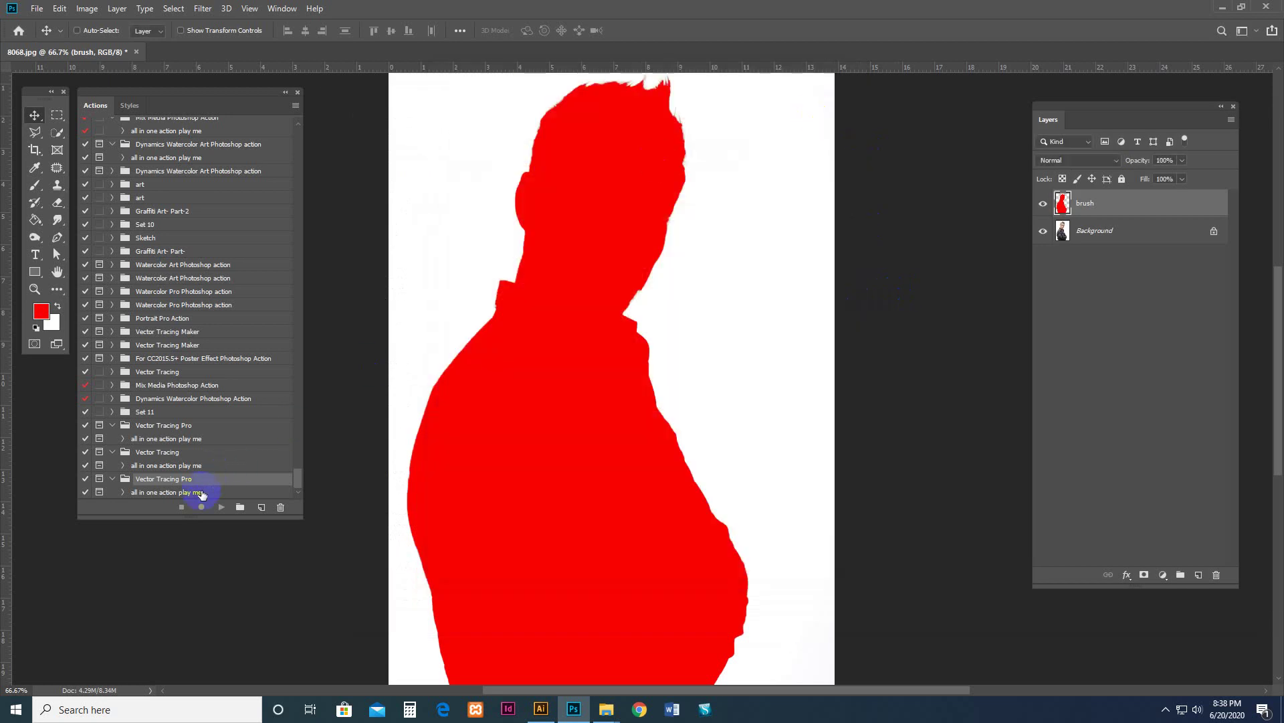
pyautogui.click(178, 491)
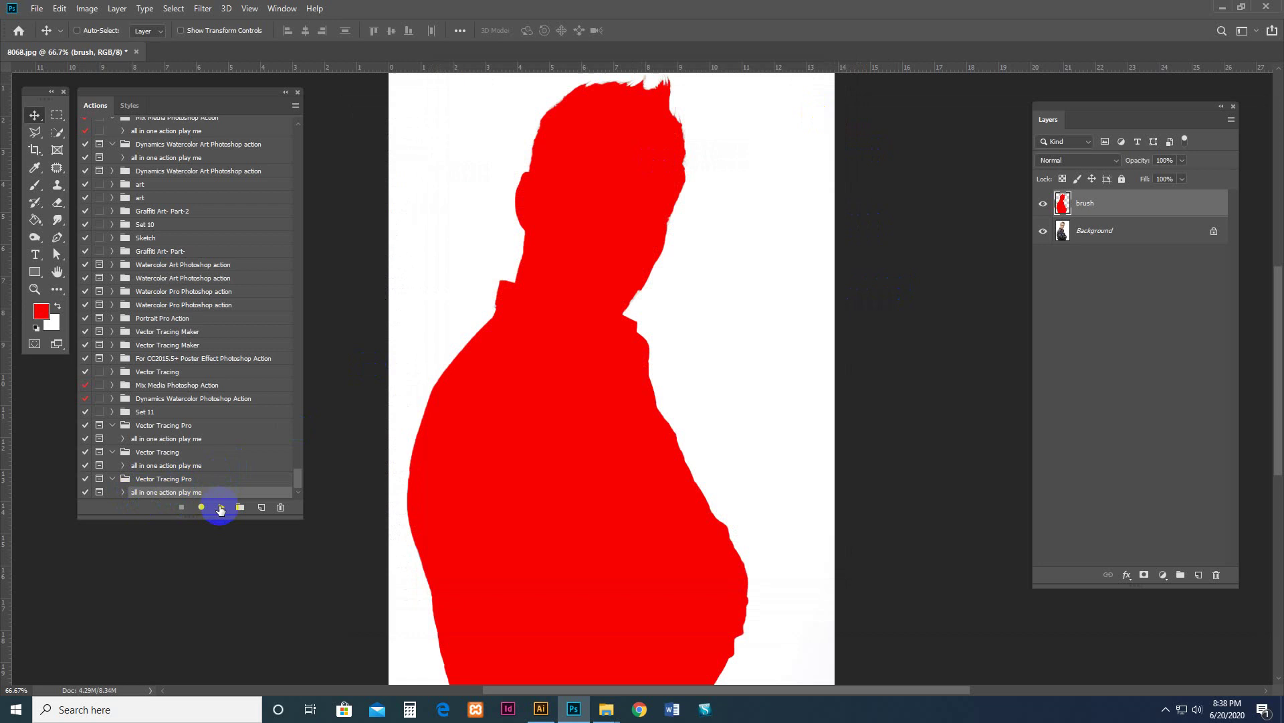
pyautogui.click(221, 508)
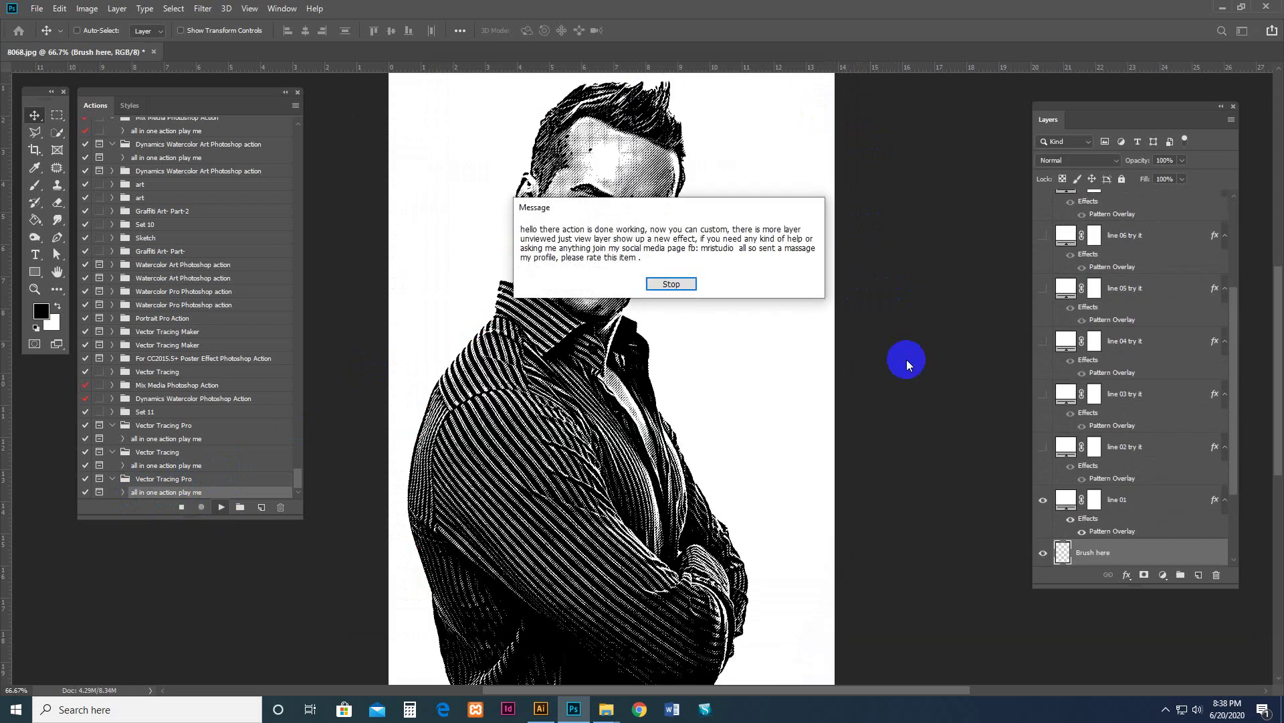
pyautogui.click(697, 284)
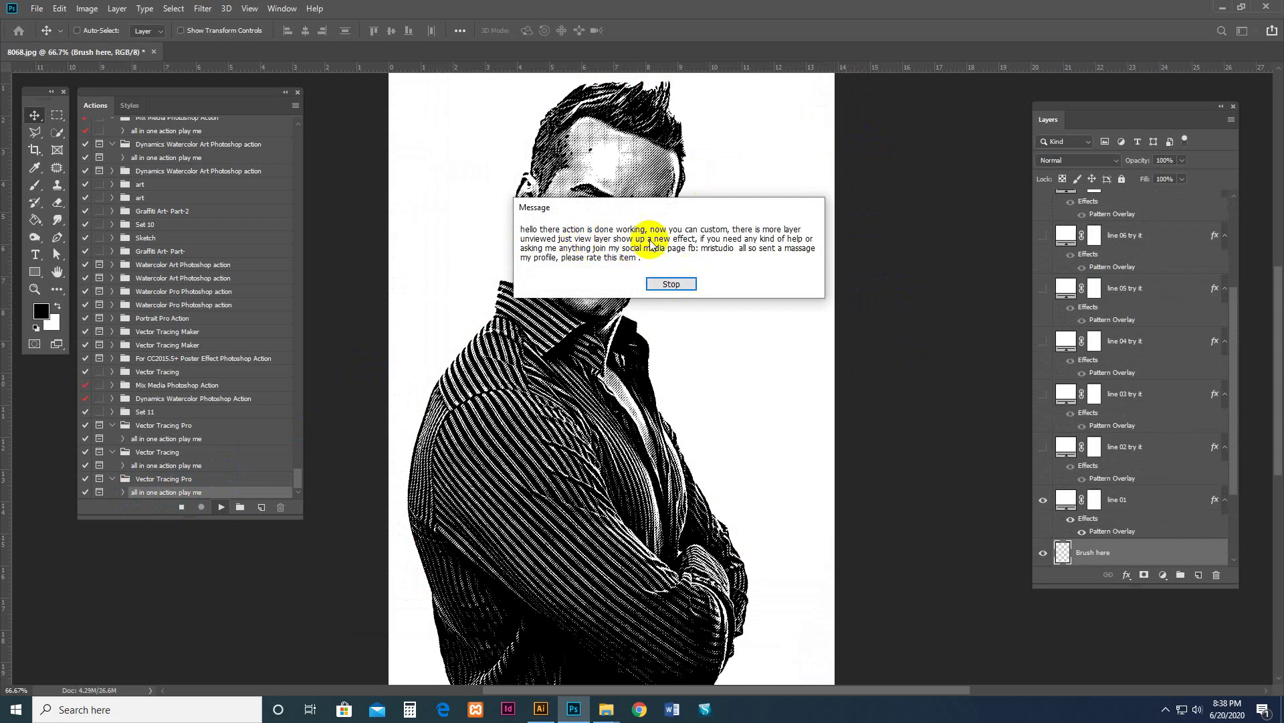
pyautogui.click(670, 286)
# Zoom and pan around the engraved face, and enlarge the Layers panel to list every layer
pyautogui.press('z')
pyautogui.moveTo(625, 215); pyautogui.dragTo(699, 316)
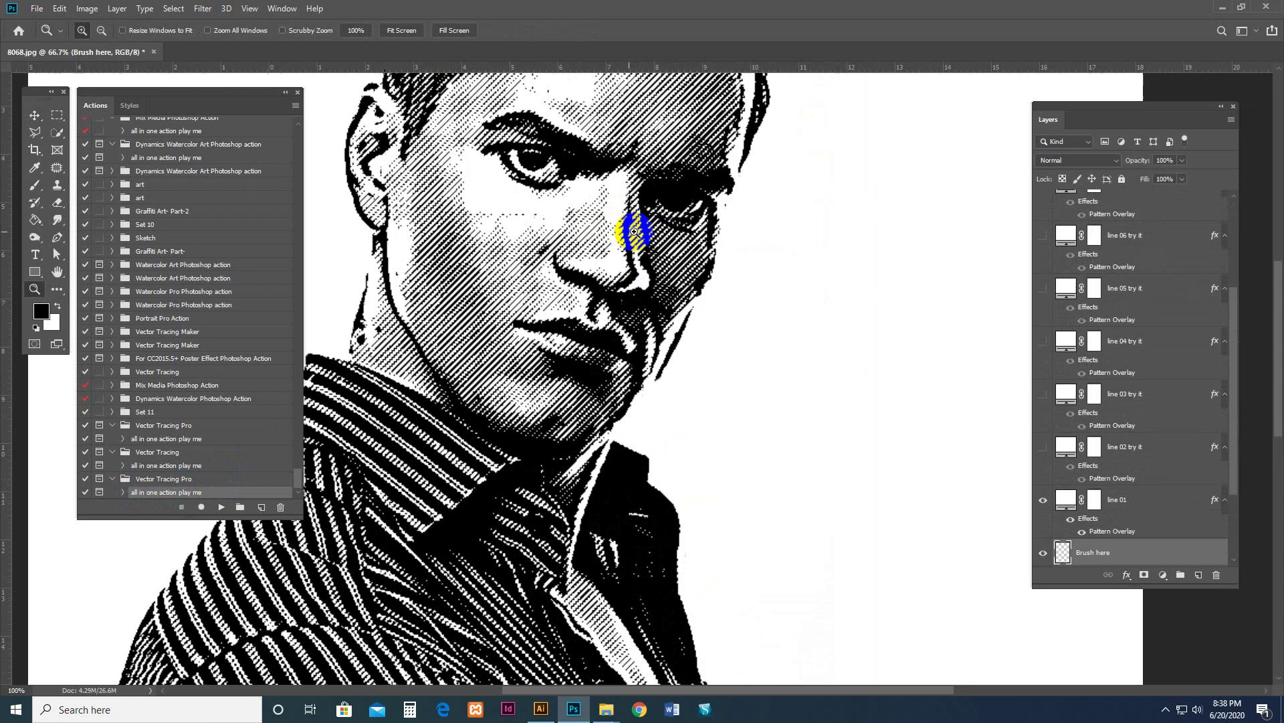
pyautogui.keyDown('alt'); pyautogui.click(699, 315); pyautogui.keyUp('alt')
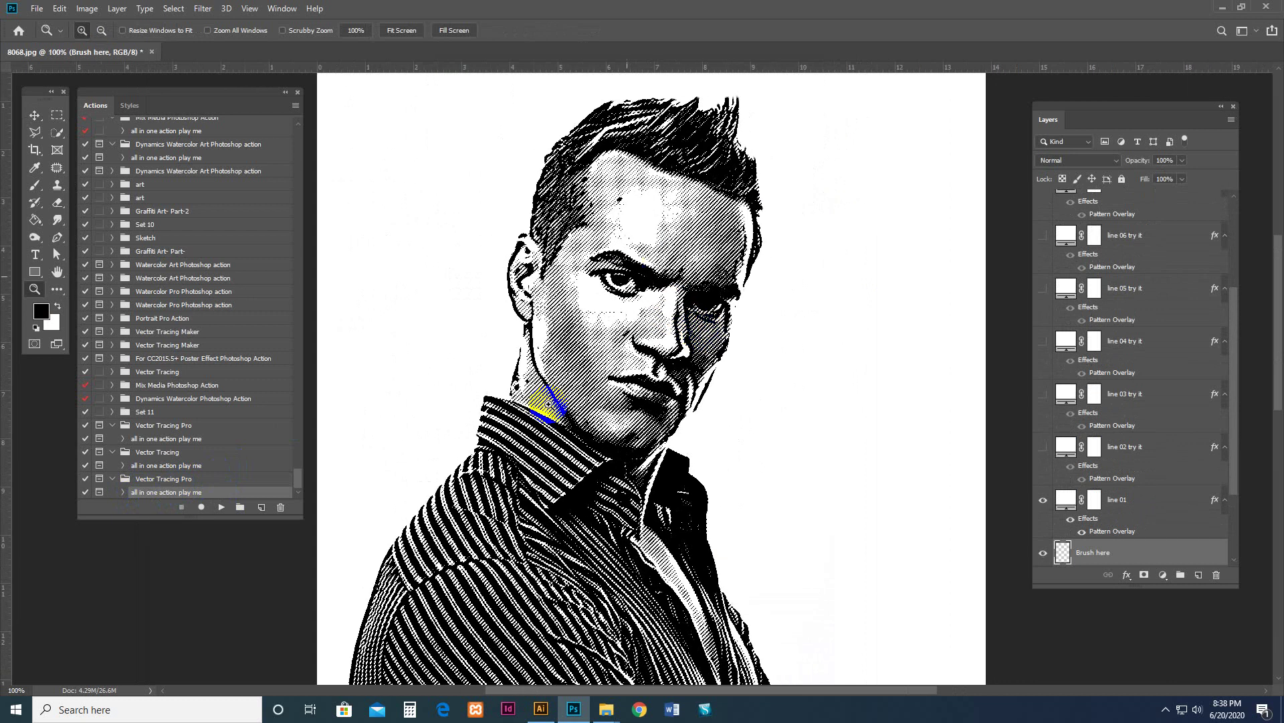
pyautogui.moveTo(737, 435); pyautogui.dragTo(700, 431)
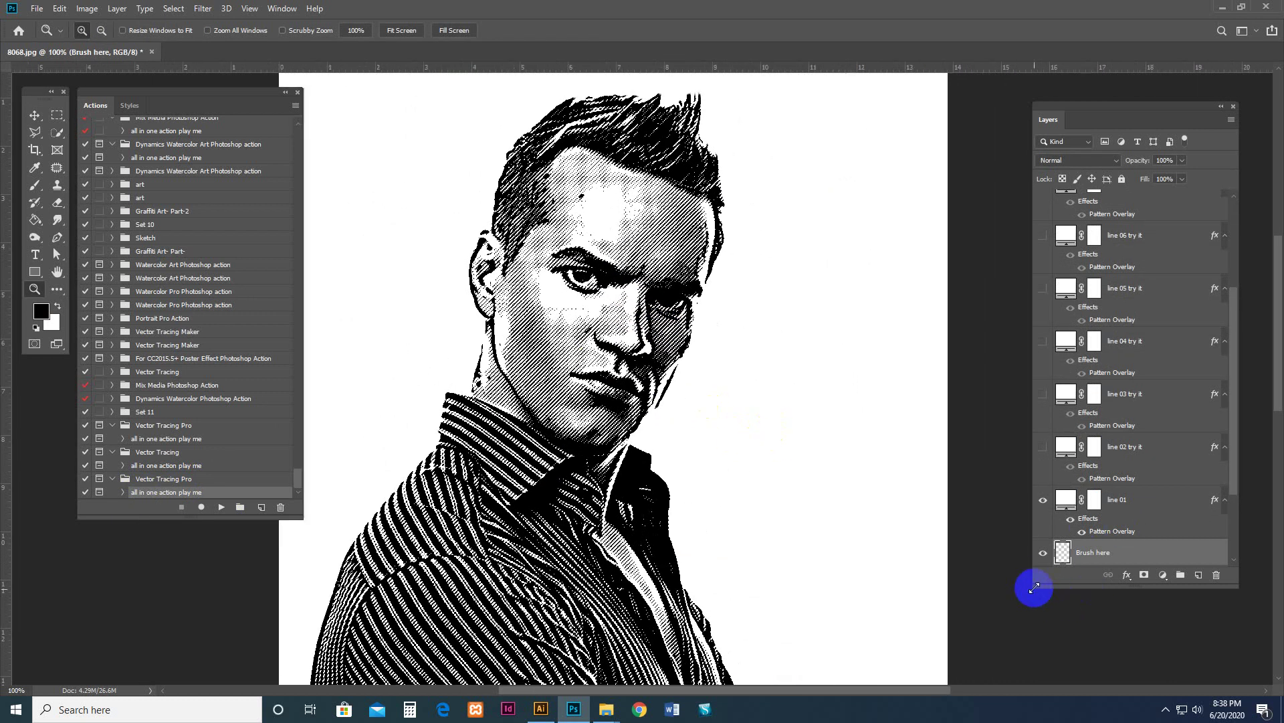
pyautogui.moveTo(1023, 606); pyautogui.dragTo(975, 625)
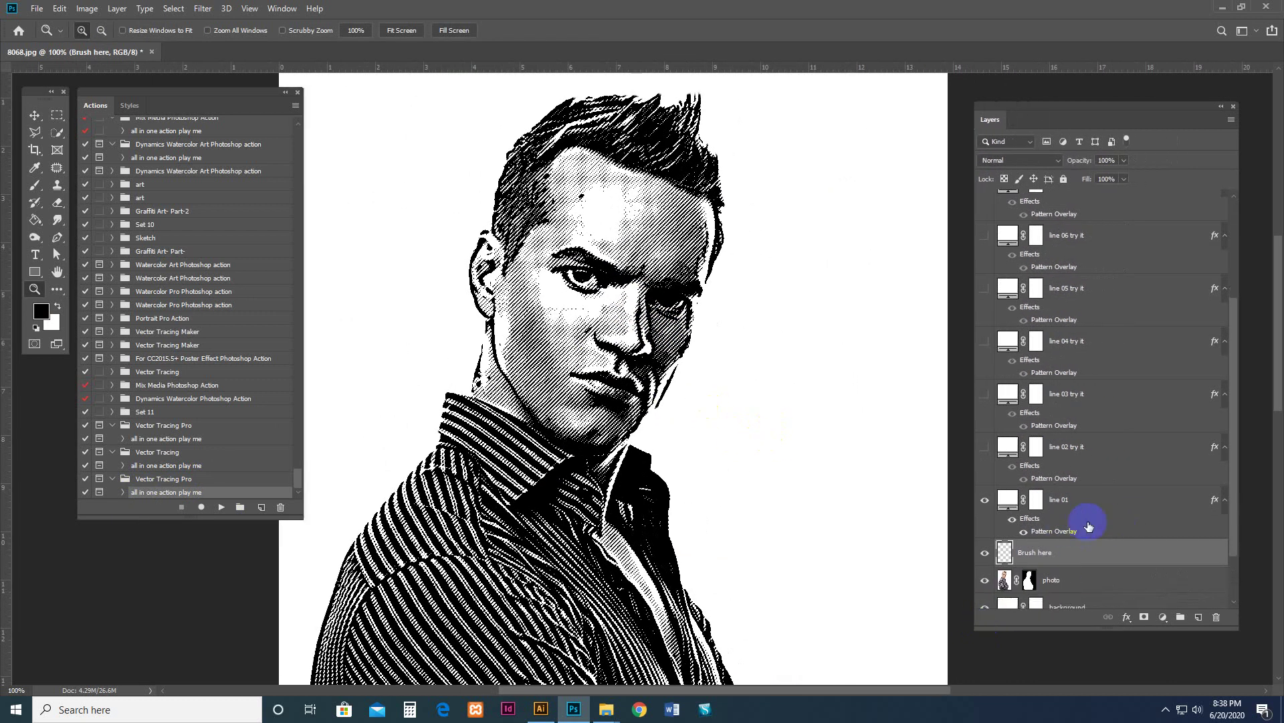
pyautogui.scroll(-1, 746, 482)
pyautogui.scroll(-2, 1087, 481)
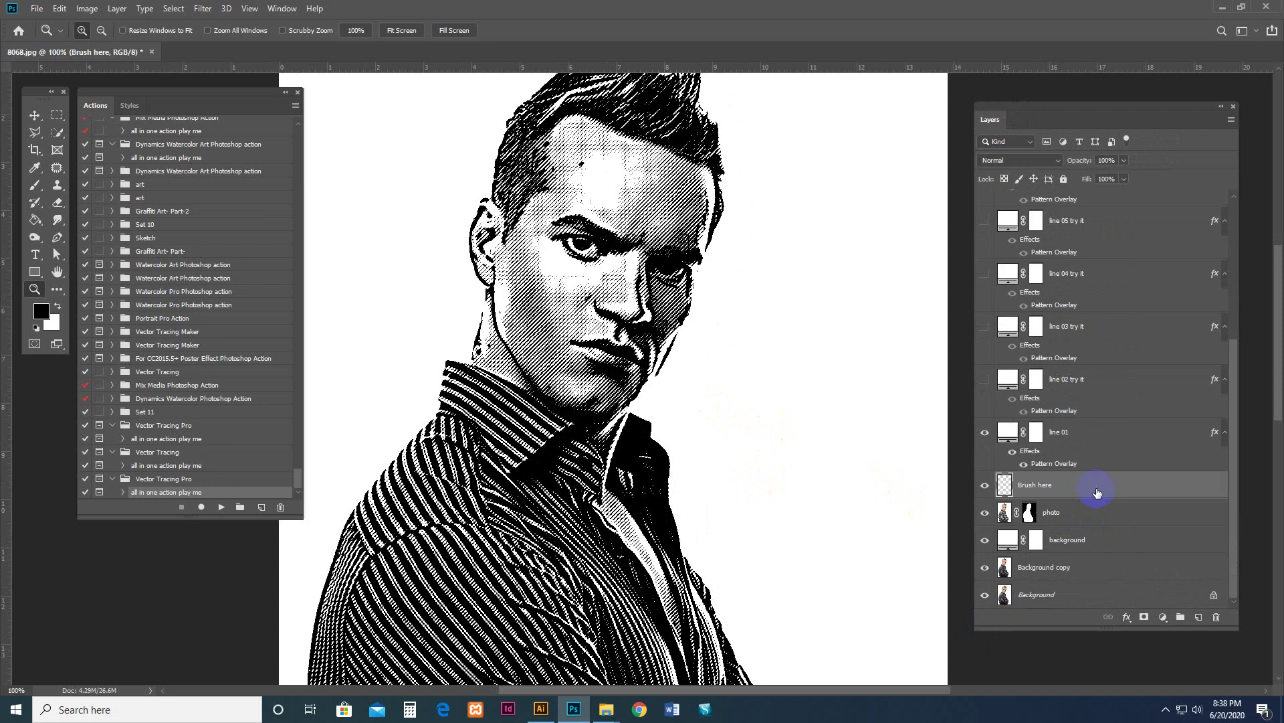
pyautogui.scroll(3, 1097, 492)
pyautogui.scroll(1, 1097, 492)
pyautogui.scroll(-2, 1098, 491)
pyautogui.scroll(-2, 1098, 492)
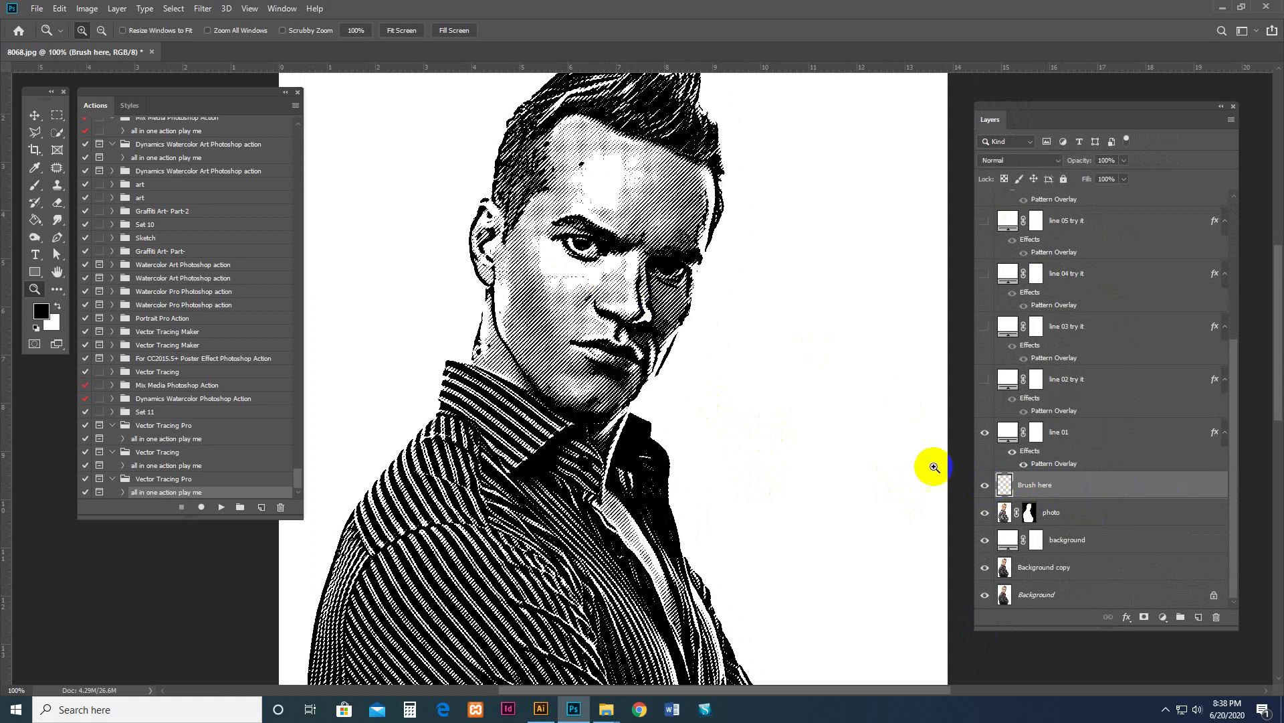
pyautogui.moveTo(698, 221); pyautogui.dragTo(728, 252)
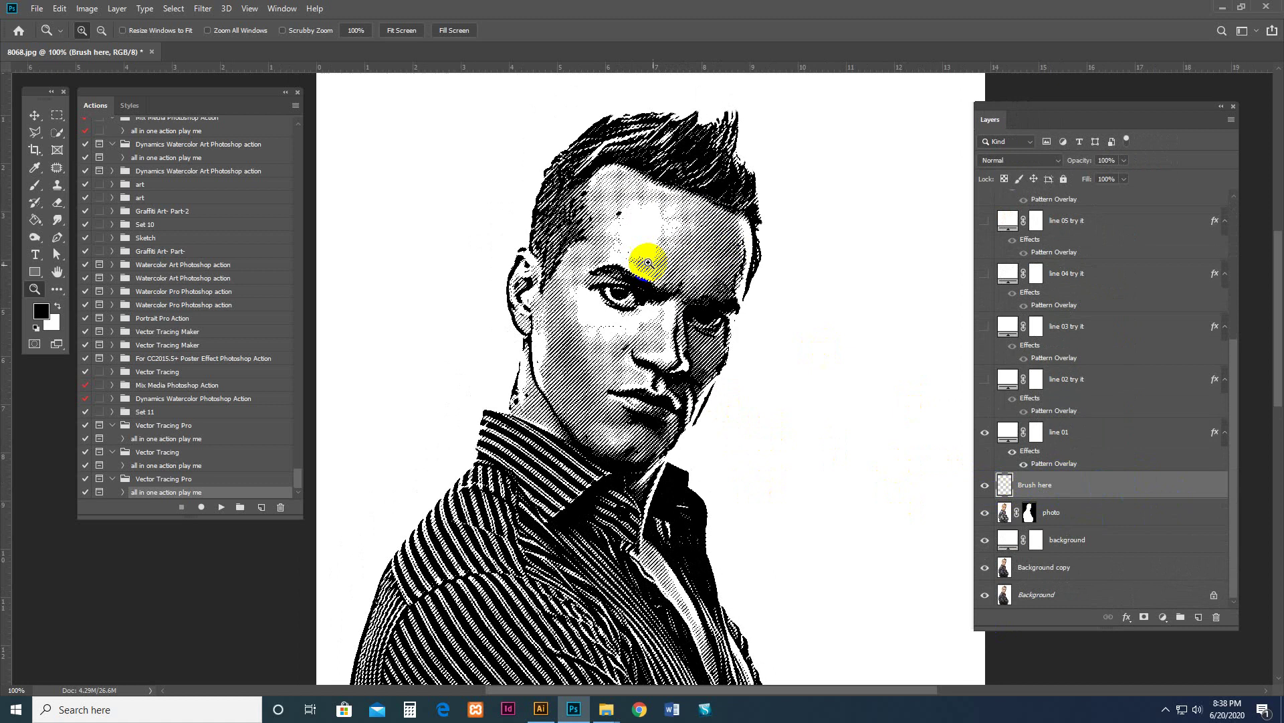
pyautogui.click(648, 260)
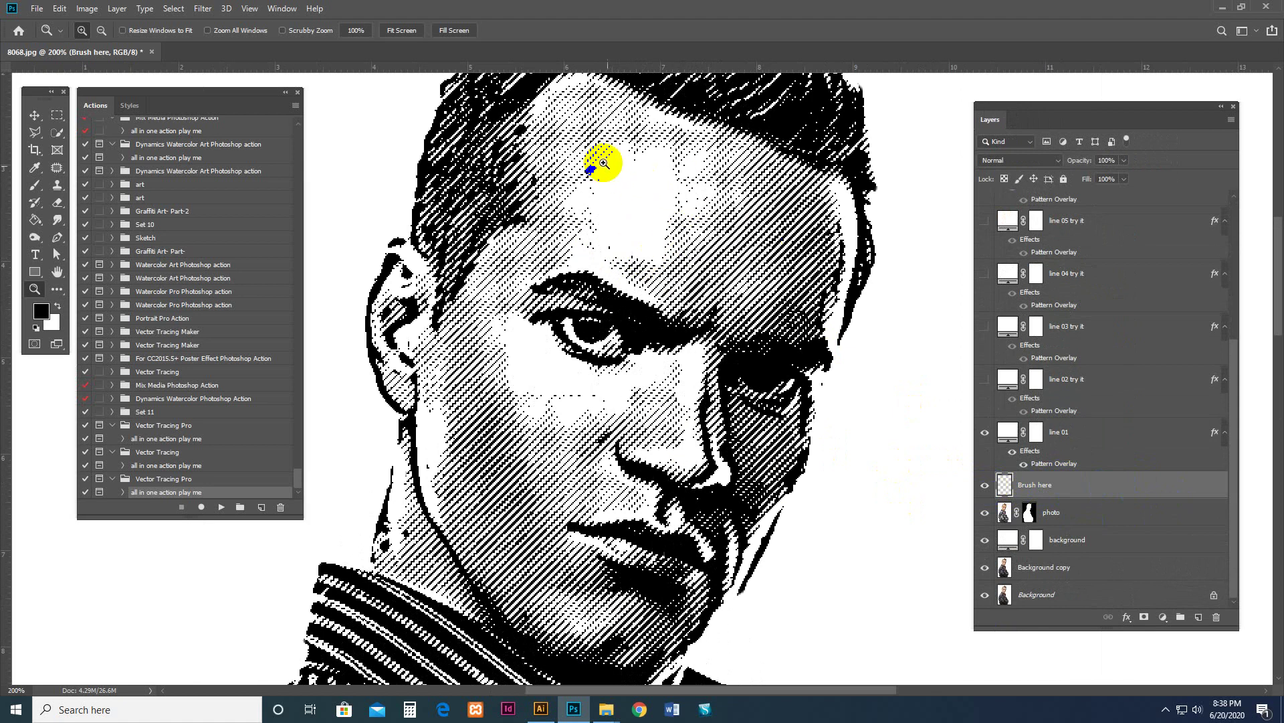
pyautogui.moveTo(645, 430)
pyautogui.mouseDown()
pyautogui.moveTo(689, 416)
pyautogui.moveTo(665, 430)
pyautogui.mouseUp()
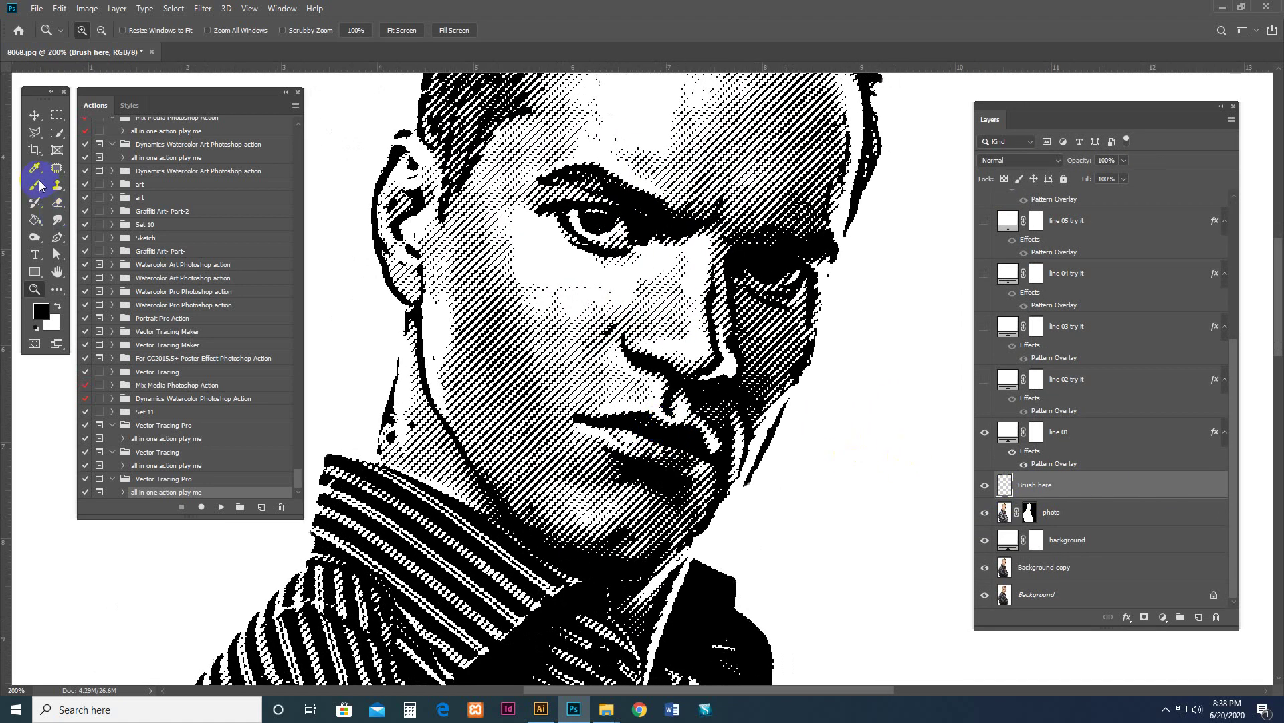
# Set up a soft round 15 px brush at 20% opacity with yellow as the painting colour
pyautogui.moveTo(37, 186); pyautogui.dragTo(109, 194)
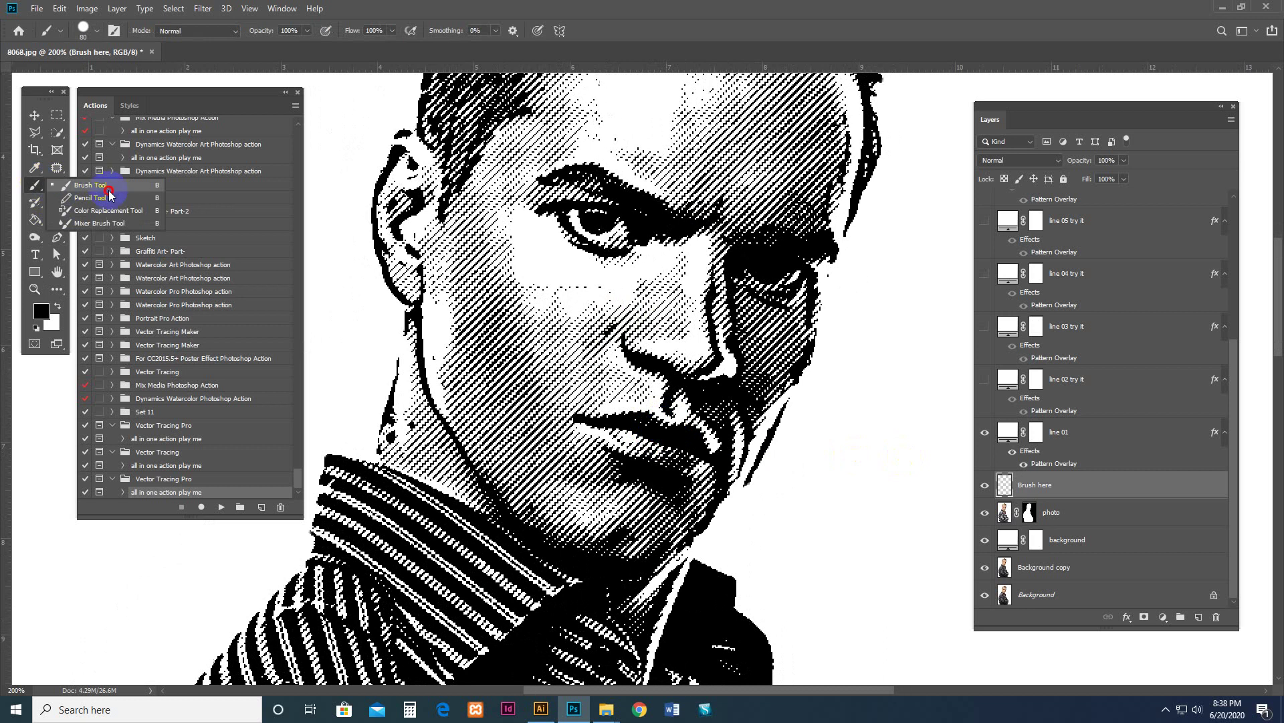
pyautogui.click(87, 29)
pyautogui.click(181, 232)
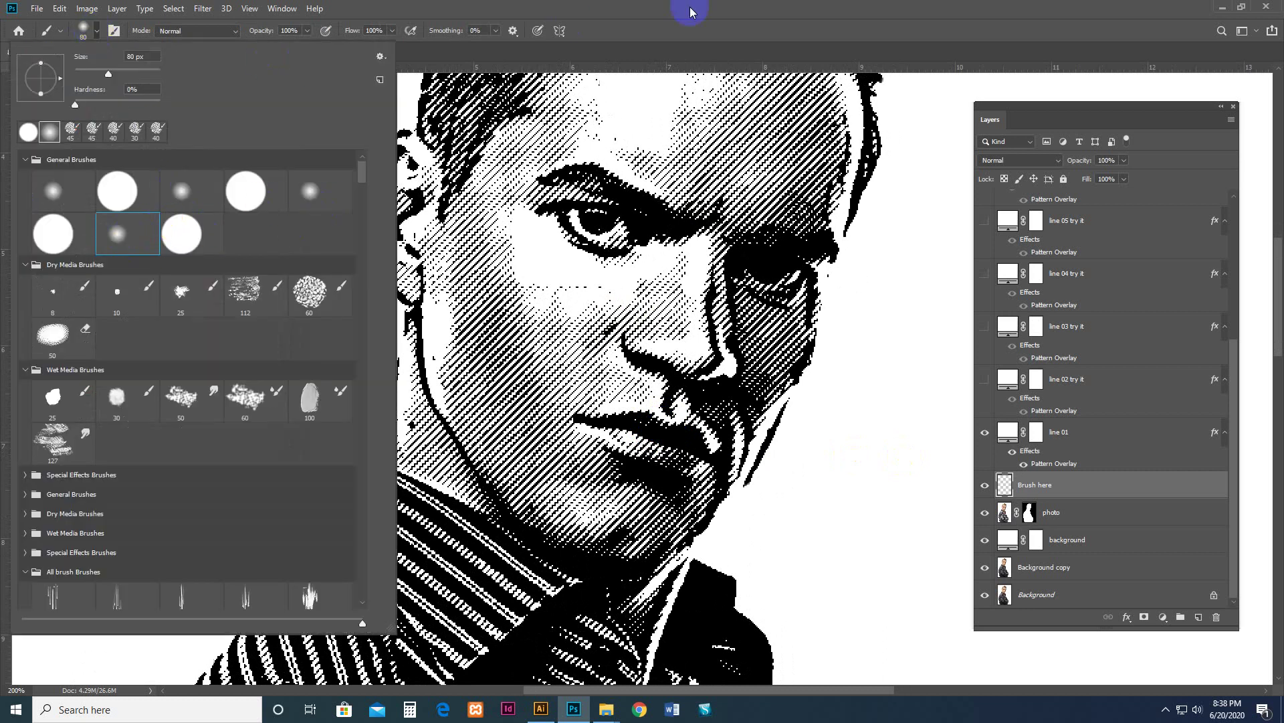
pyautogui.click(519, 49)
pyautogui.write('23')
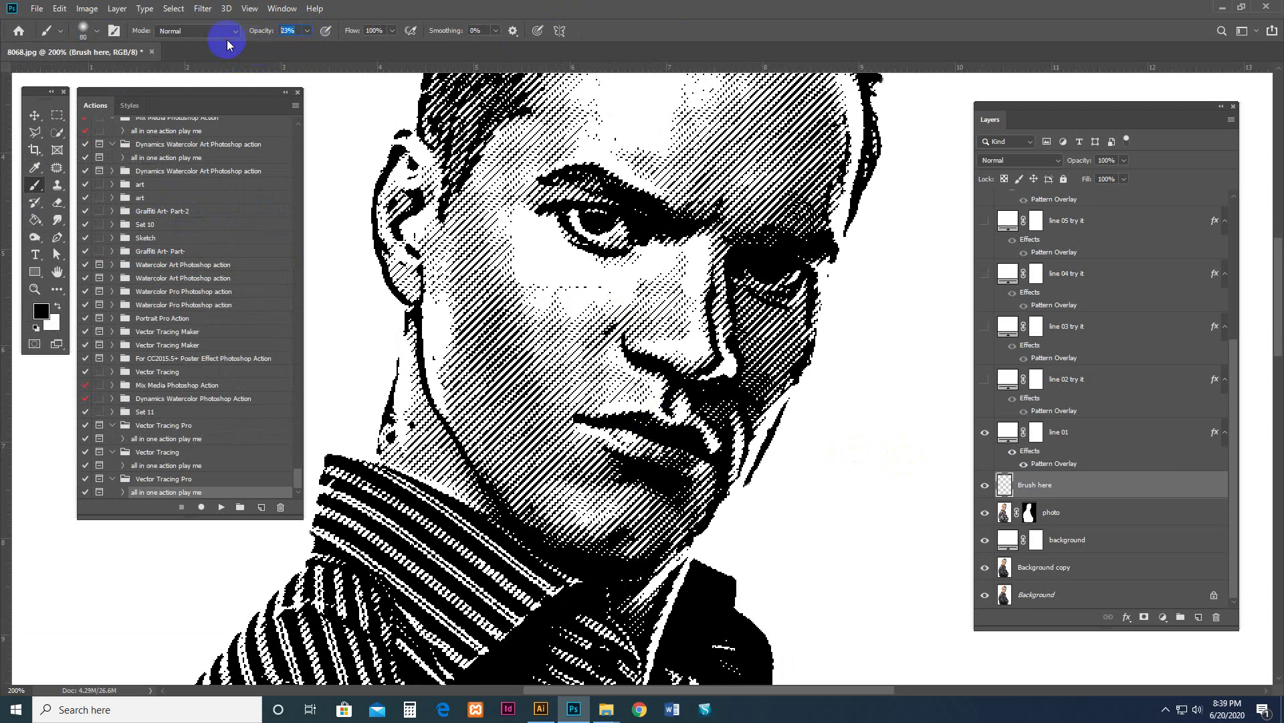
pyautogui.write('20')
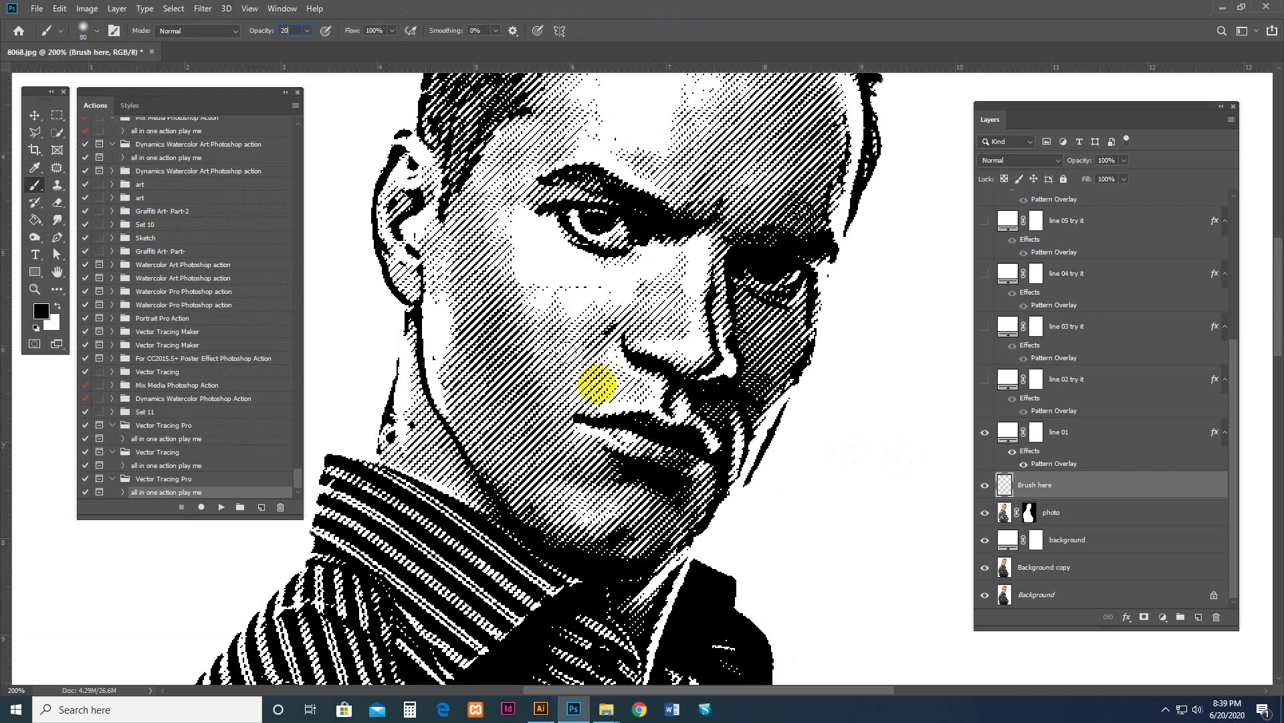
pyautogui.click(98, 33)
pyautogui.moveTo(90, 75); pyautogui.dragTo(84, 74)
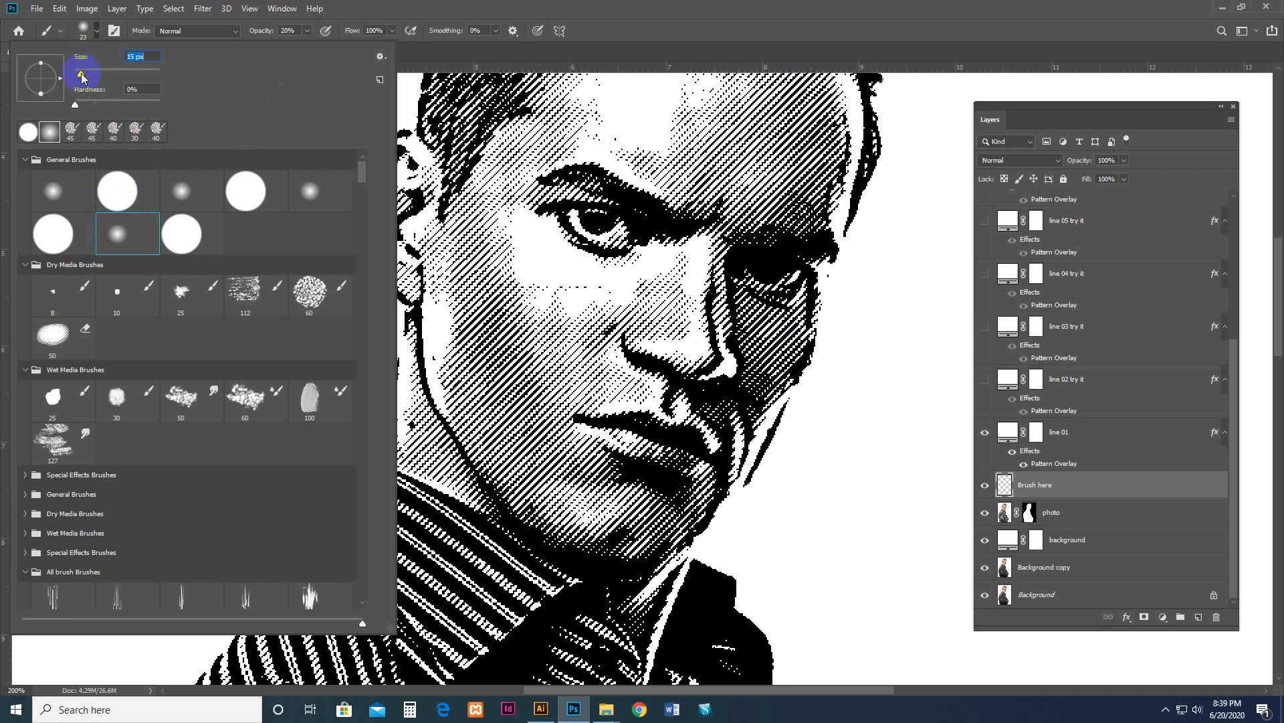
pyautogui.click(782, 273)
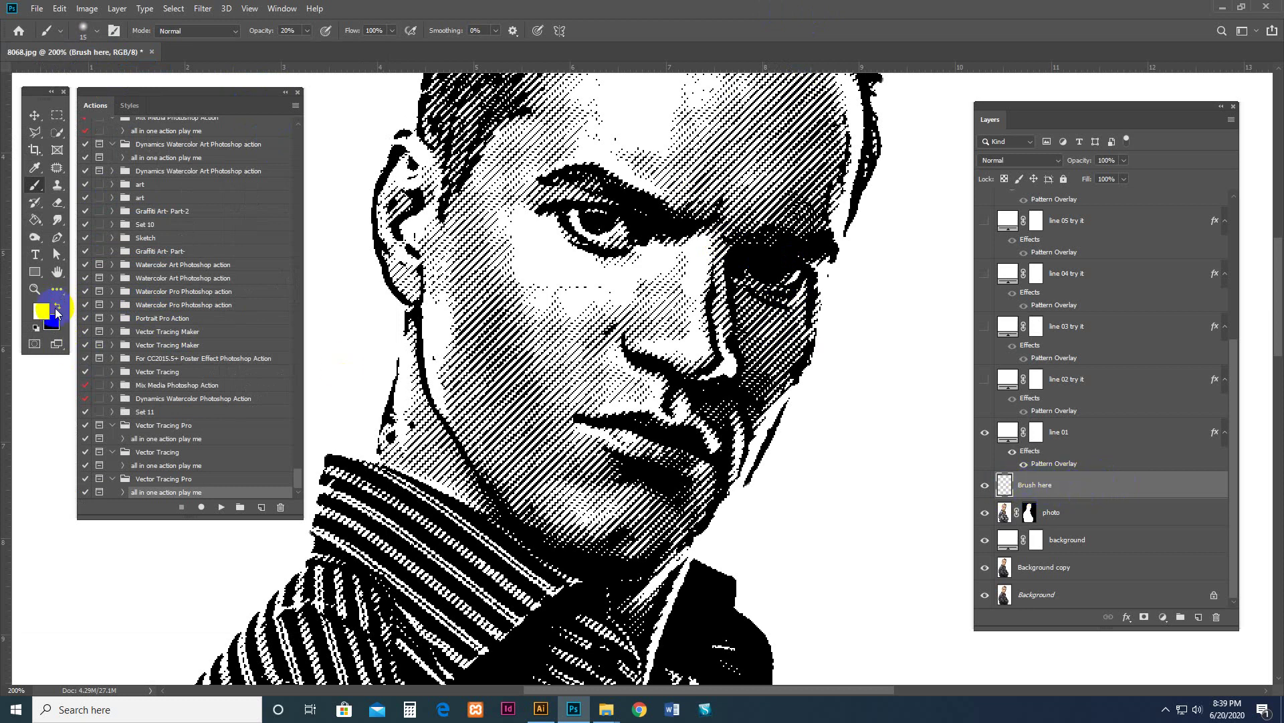
# Reset the colours to white and softly paint over the hatching around the right eye
pyautogui.press('d')
pyautogui.press('x')
pyautogui.moveTo(721, 220)
pyautogui.mouseDown()
pyautogui.moveTo(779, 272)
pyautogui.moveTo(779, 261)
pyautogui.mouseUp()
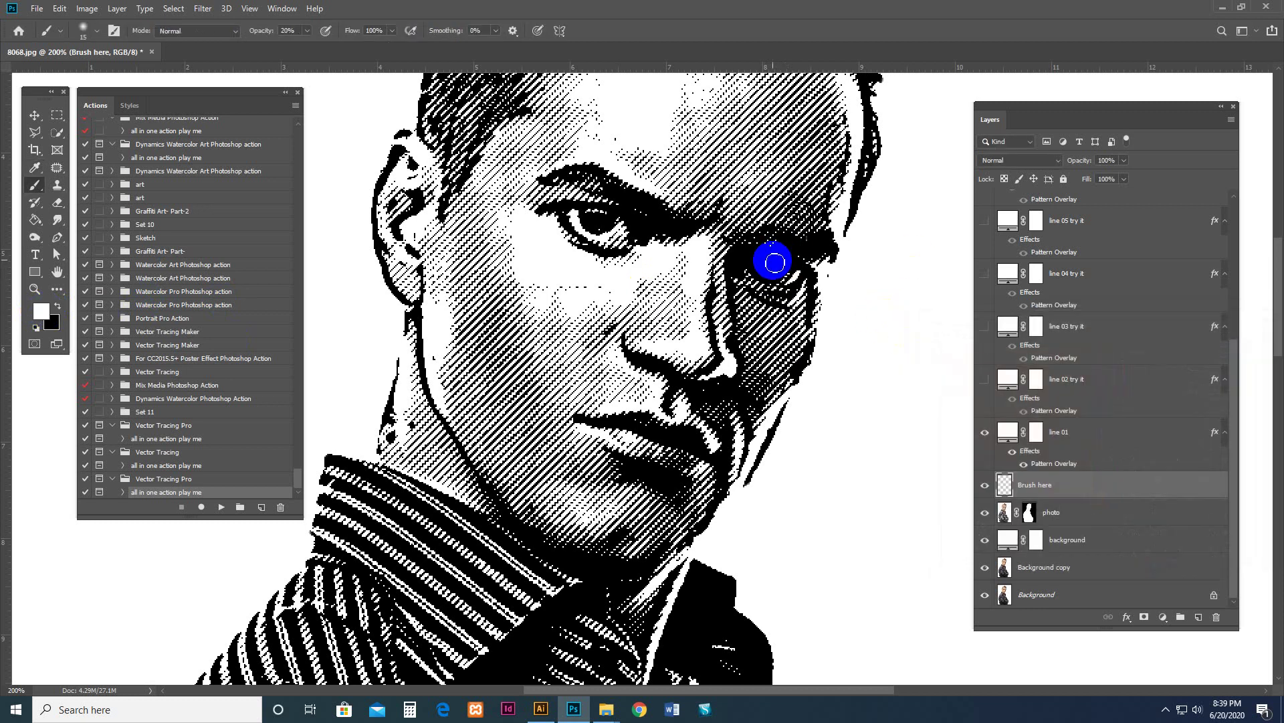
pyautogui.moveTo(779, 251); pyautogui.dragTo(756, 274)
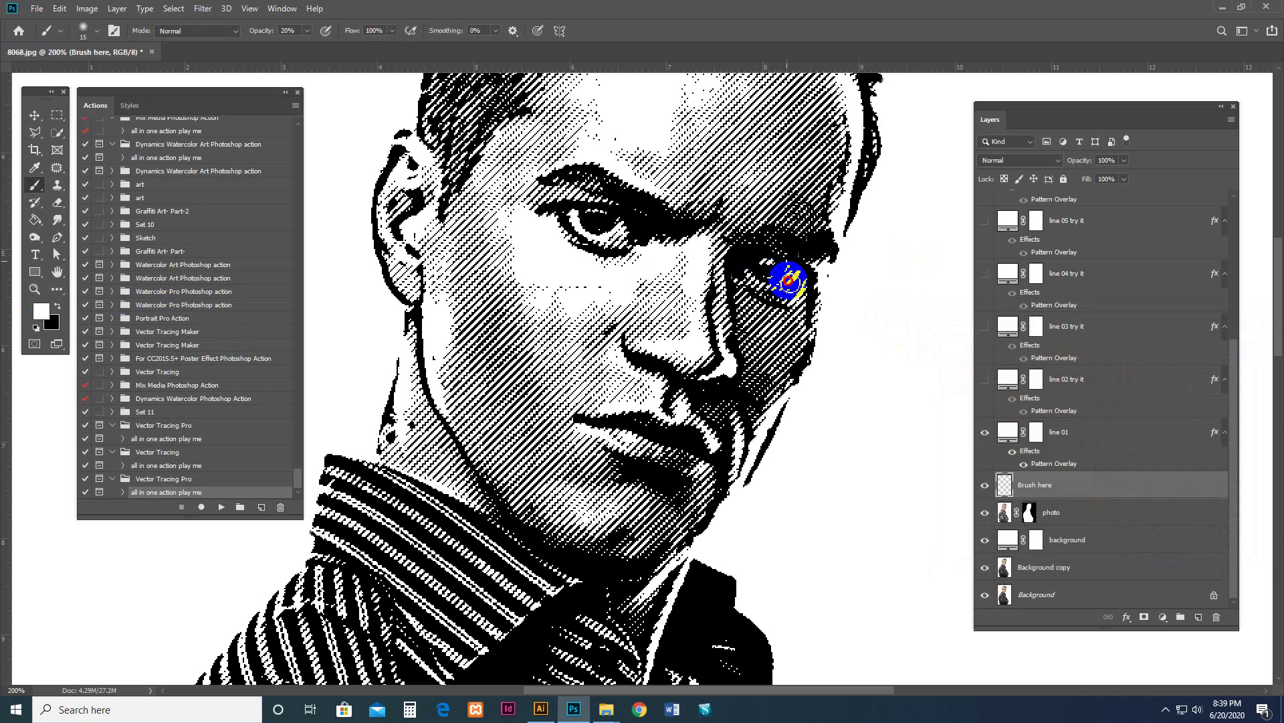
pyautogui.moveTo(754, 268)
pyautogui.mouseDown()
pyautogui.moveTo(797, 252)
pyautogui.moveTo(669, 221)
pyautogui.moveTo(642, 239)
pyautogui.moveTo(637, 203)
pyautogui.moveTo(625, 207)
pyautogui.moveTo(660, 208)
pyautogui.moveTo(745, 268)
pyautogui.moveTo(737, 410)
pyautogui.moveTo(676, 414)
pyautogui.moveTo(653, 392)
pyautogui.moveTo(697, 410)
pyautogui.moveTo(647, 383)
pyautogui.mouseUp()
pyautogui.scroll(2, 647, 383)
pyautogui.scroll(2, 711, 248)
pyautogui.moveTo(644, 208)
pyautogui.mouseDown()
pyautogui.moveTo(620, 166)
pyautogui.moveTo(594, 178)
pyautogui.moveTo(677, 130)
pyautogui.moveTo(685, 143)
pyautogui.moveTo(637, 144)
pyautogui.moveTo(727, 165)
pyautogui.moveTo(703, 196)
pyautogui.moveTo(752, 201)
pyautogui.moveTo(740, 220)
pyautogui.moveTo(761, 228)
pyautogui.moveTo(780, 207)
pyautogui.moveTo(769, 241)
pyautogui.moveTo(806, 246)
pyautogui.moveTo(664, 203)
pyautogui.moveTo(553, 94)
pyautogui.moveTo(438, 188)
pyautogui.moveTo(506, 167)
pyautogui.moveTo(488, 186)
pyautogui.moveTo(525, 167)
pyautogui.moveTo(510, 157)
pyautogui.moveTo(515, 387)
pyautogui.mouseUp()
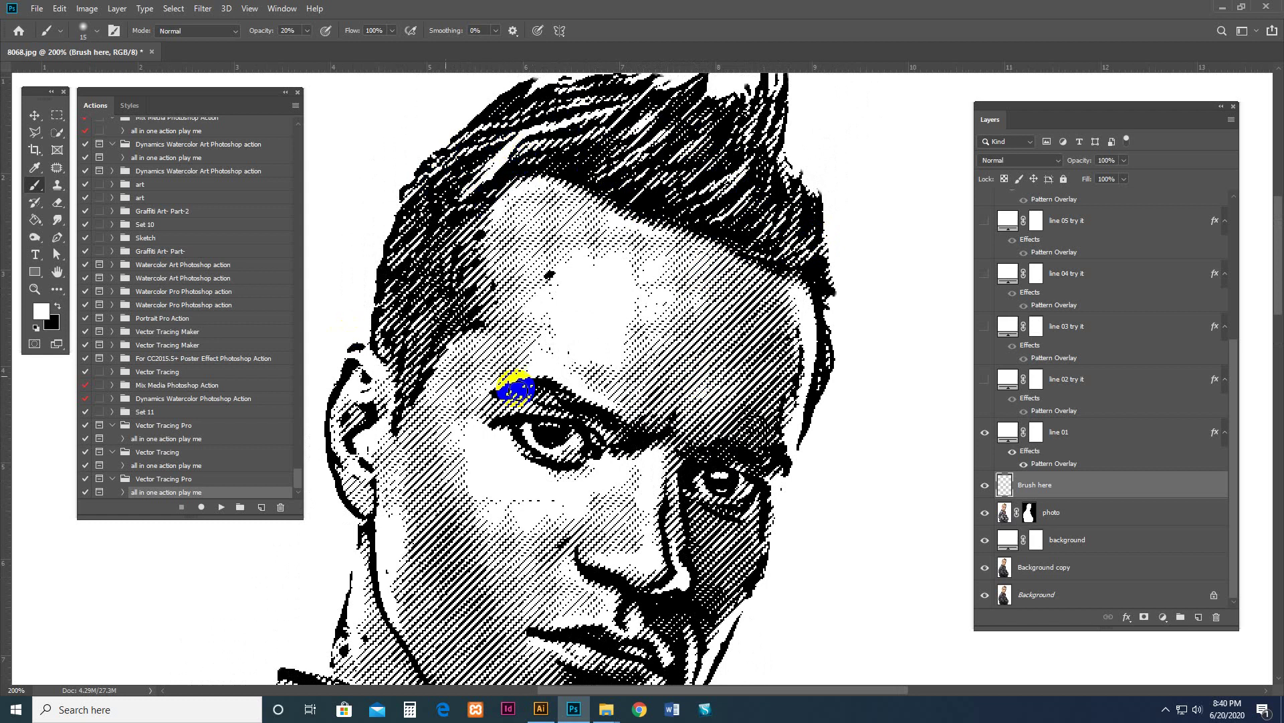
pyautogui.scroll(-3, 541, 281)
pyautogui.scroll(-3, 622, 210)
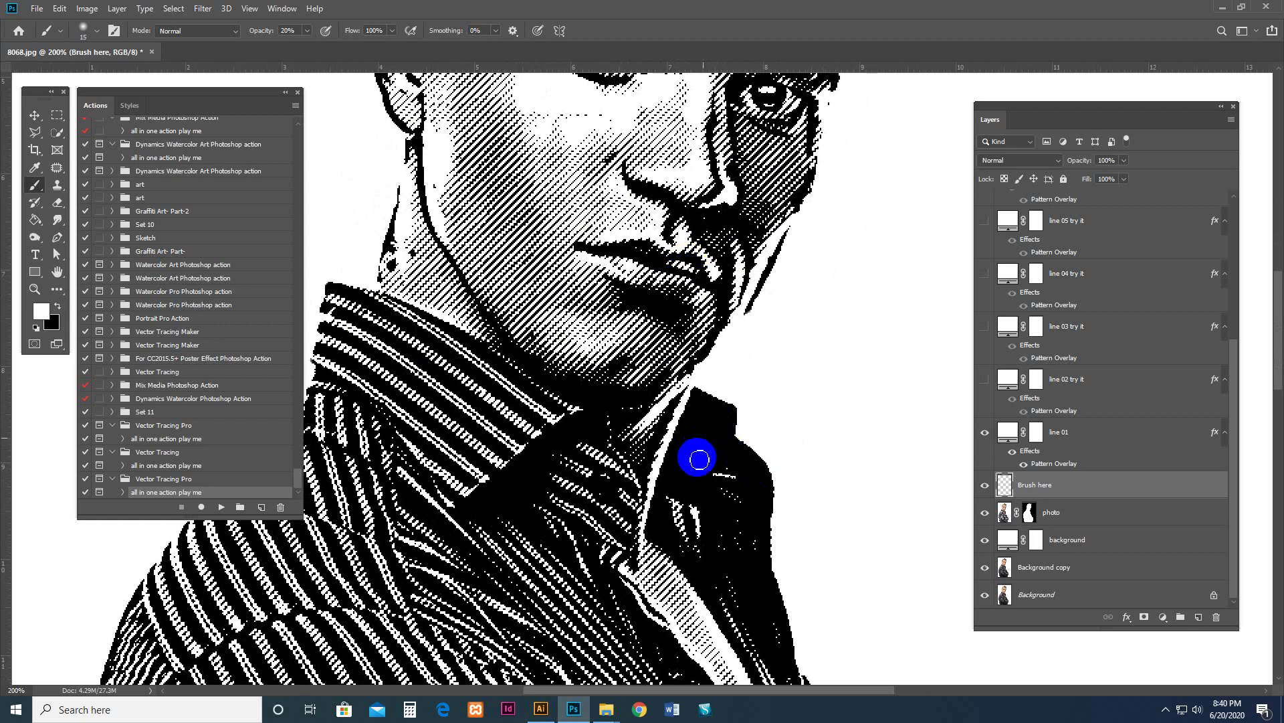
# Lighten the hatching along the shirt collar, the cheek below the eye and the lower face
pyautogui.moveTo(705, 434)
pyautogui.mouseDown()
pyautogui.moveTo(689, 453)
pyautogui.moveTo(710, 431)
pyautogui.moveTo(729, 453)
pyautogui.moveTo(702, 446)
pyautogui.moveTo(711, 433)
pyautogui.moveTo(689, 482)
pyautogui.moveTo(745, 502)
pyautogui.moveTo(718, 480)
pyautogui.mouseUp()
pyautogui.scroll(-3, 718, 481)
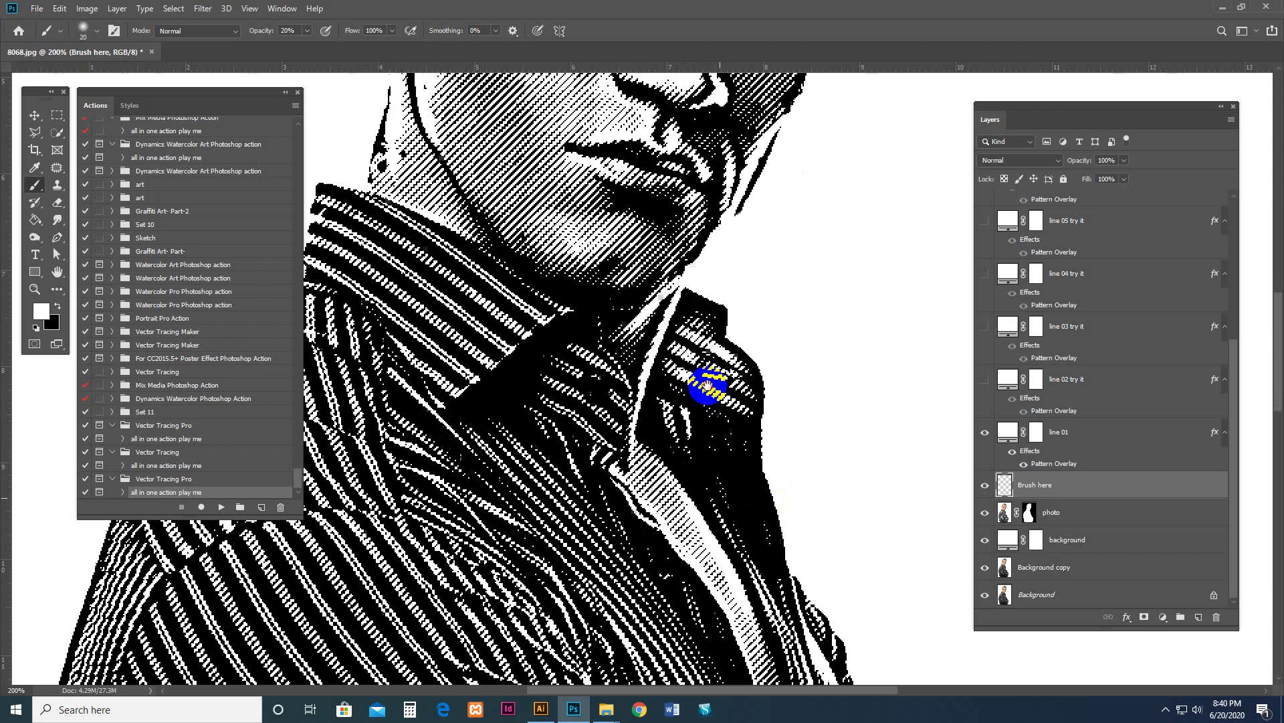
pyautogui.moveTo(725, 410)
pyautogui.mouseDown()
pyautogui.moveTo(740, 510)
pyautogui.moveTo(711, 464)
pyautogui.moveTo(730, 530)
pyautogui.moveTo(615, 435)
pyautogui.moveTo(653, 292)
pyautogui.moveTo(589, 339)
pyautogui.moveTo(587, 363)
pyautogui.moveTo(610, 358)
pyautogui.moveTo(653, 410)
pyautogui.moveTo(625, 338)
pyautogui.moveTo(681, 350)
pyautogui.moveTo(677, 275)
pyautogui.moveTo(602, 330)
pyautogui.mouseUp()
pyautogui.moveTo(458, 328)
pyautogui.mouseDown()
pyautogui.moveTo(510, 432)
pyautogui.moveTo(545, 453)
pyautogui.mouseUp()
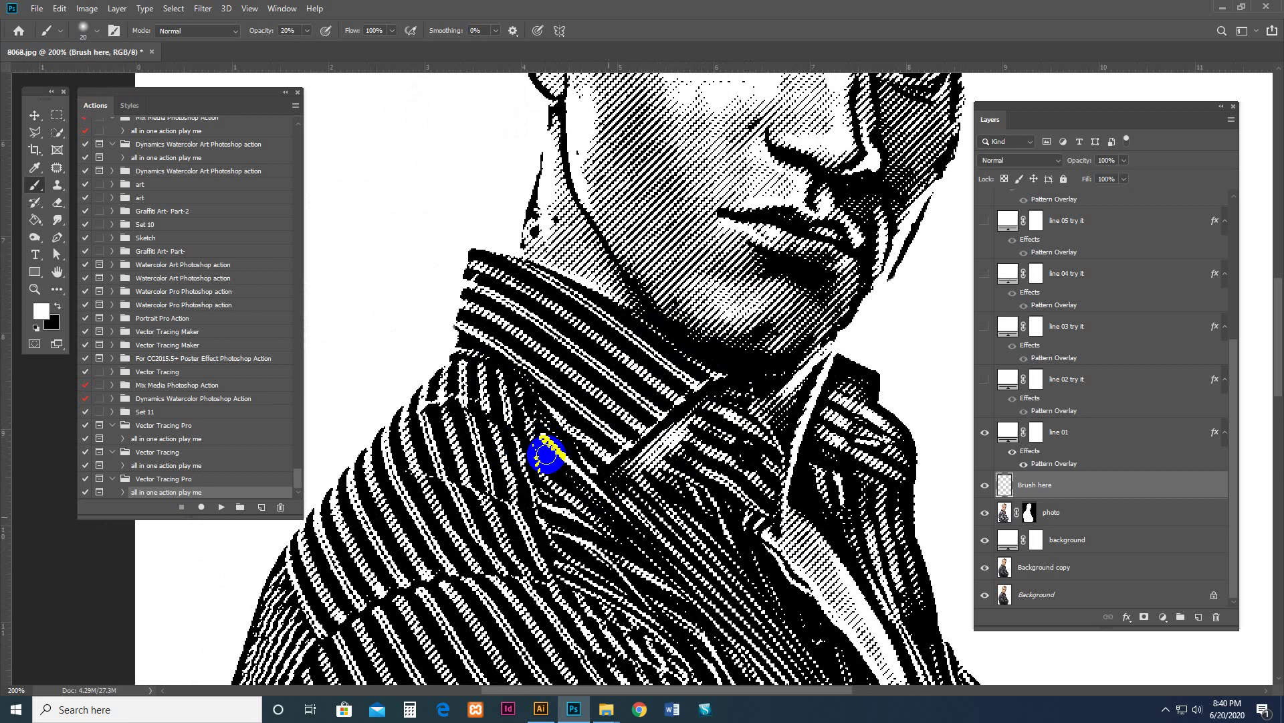
pyautogui.moveTo(539, 367); pyautogui.dragTo(530, 404)
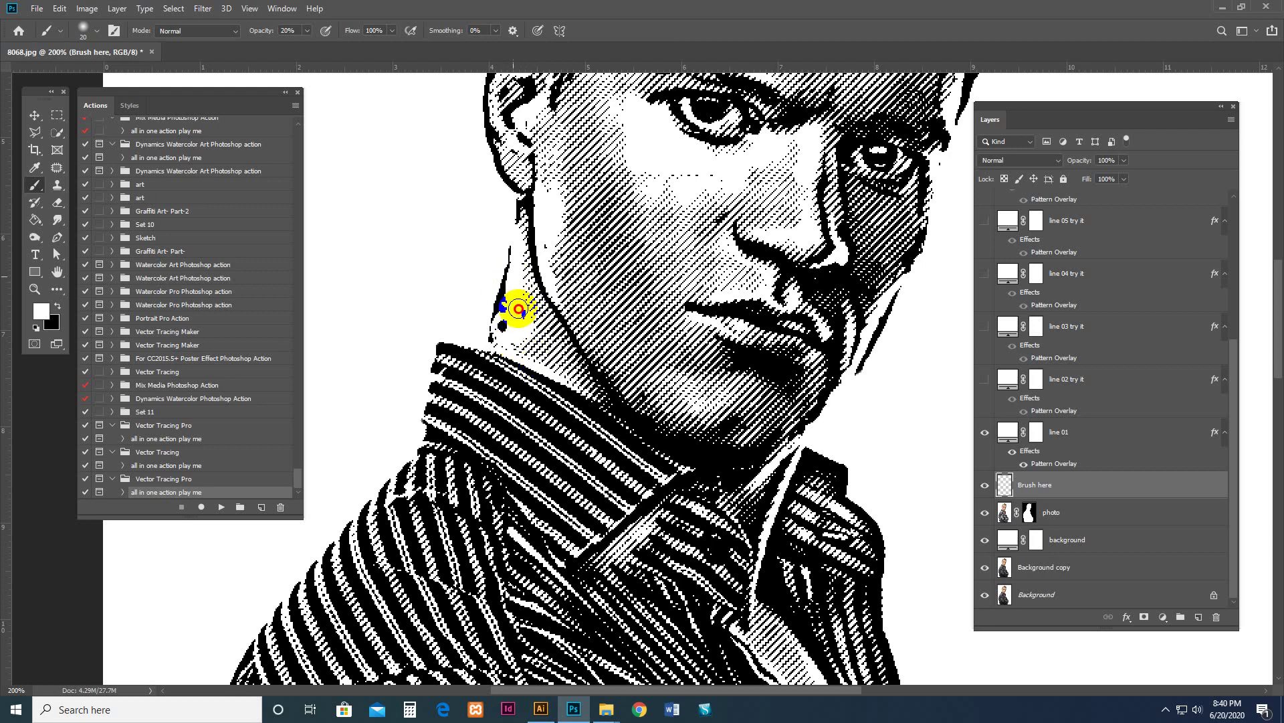
pyautogui.moveTo(516, 304)
pyautogui.mouseDown()
pyautogui.moveTo(530, 372)
pyautogui.moveTo(545, 372)
pyautogui.mouseUp()
pyautogui.moveTo(559, 218); pyautogui.dragTo(543, 320)
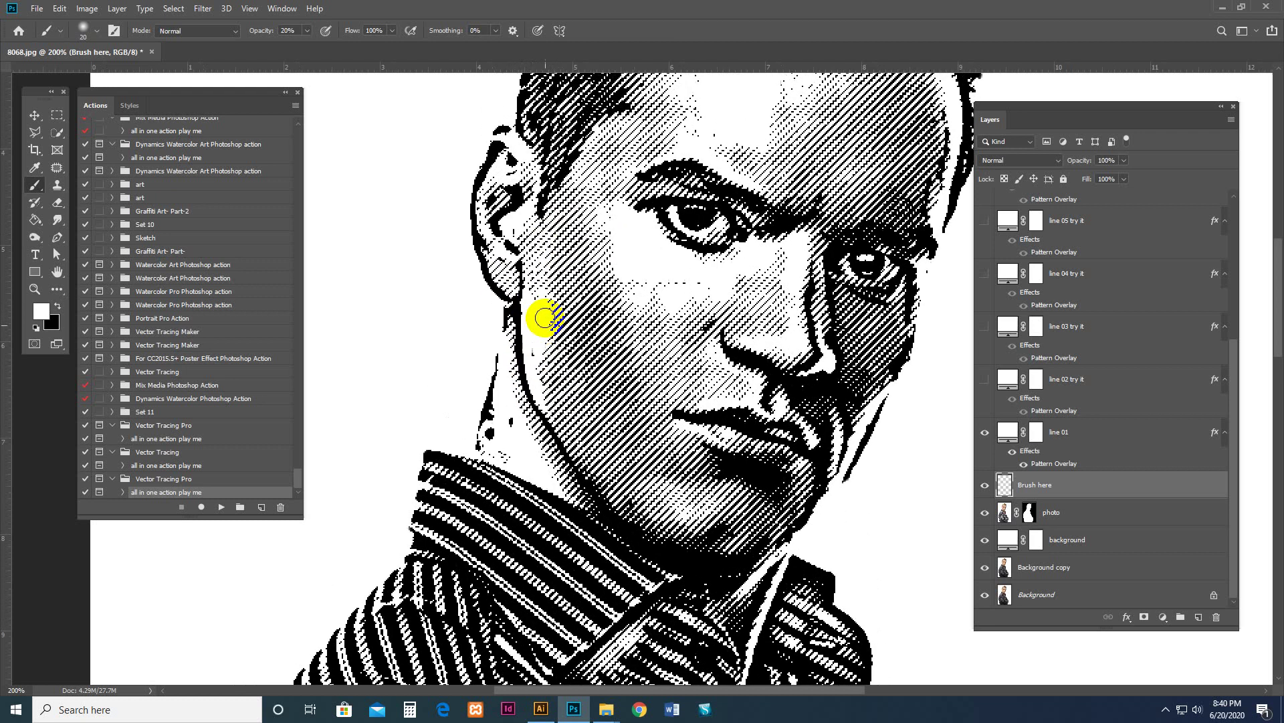
pyautogui.moveTo(611, 221)
pyautogui.mouseDown()
pyautogui.moveTo(610, 258)
pyautogui.moveTo(708, 317)
pyautogui.moveTo(616, 278)
pyautogui.moveTo(774, 252)
pyautogui.moveTo(780, 329)
pyautogui.moveTo(795, 287)
pyautogui.mouseUp()
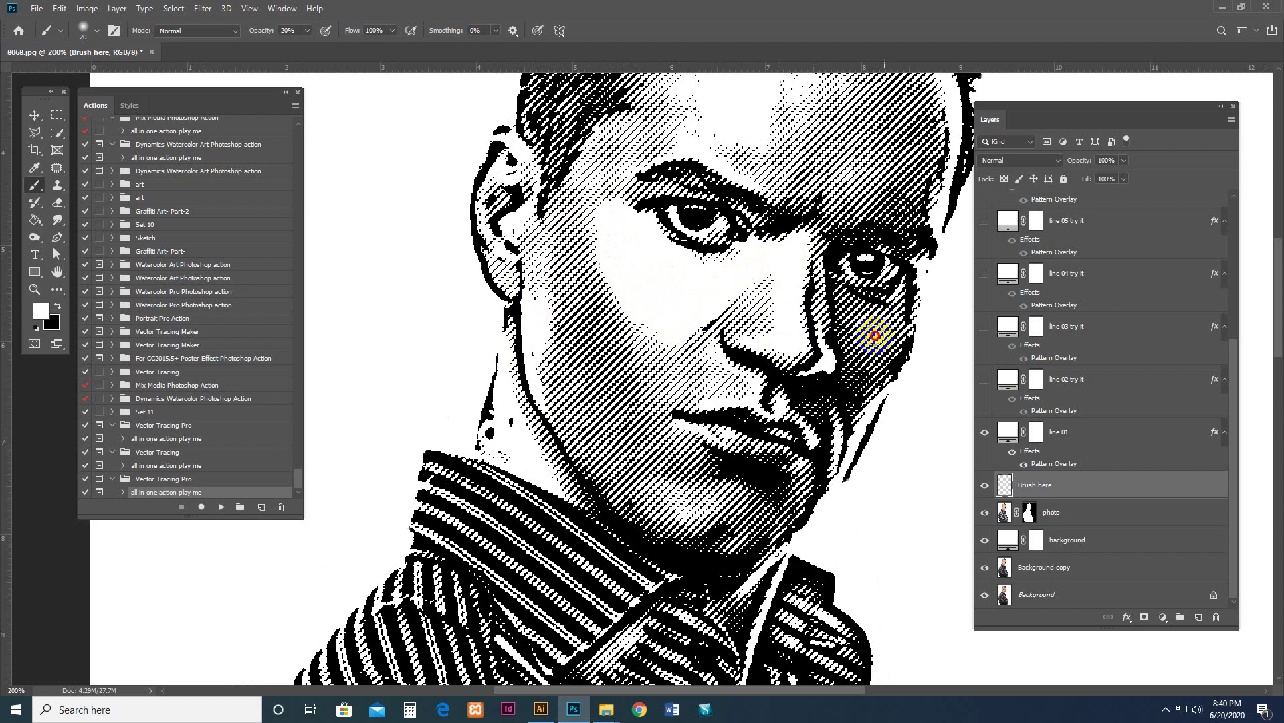
pyautogui.moveTo(668, 487)
pyautogui.mouseDown()
pyautogui.moveTo(698, 487)
pyautogui.moveTo(673, 511)
pyautogui.moveTo(666, 488)
pyautogui.moveTo(702, 502)
pyautogui.moveTo(693, 514)
pyautogui.moveTo(740, 502)
pyautogui.moveTo(715, 485)
pyautogui.moveTo(654, 496)
pyautogui.mouseUp()
# Lighten the forehead and the hatching beside the eye and nose with soft white paint
pyautogui.moveTo(697, 349)
pyautogui.mouseDown()
pyautogui.moveTo(673, 425)
pyautogui.moveTo(671, 379)
pyautogui.moveTo(667, 396)
pyautogui.mouseUp()
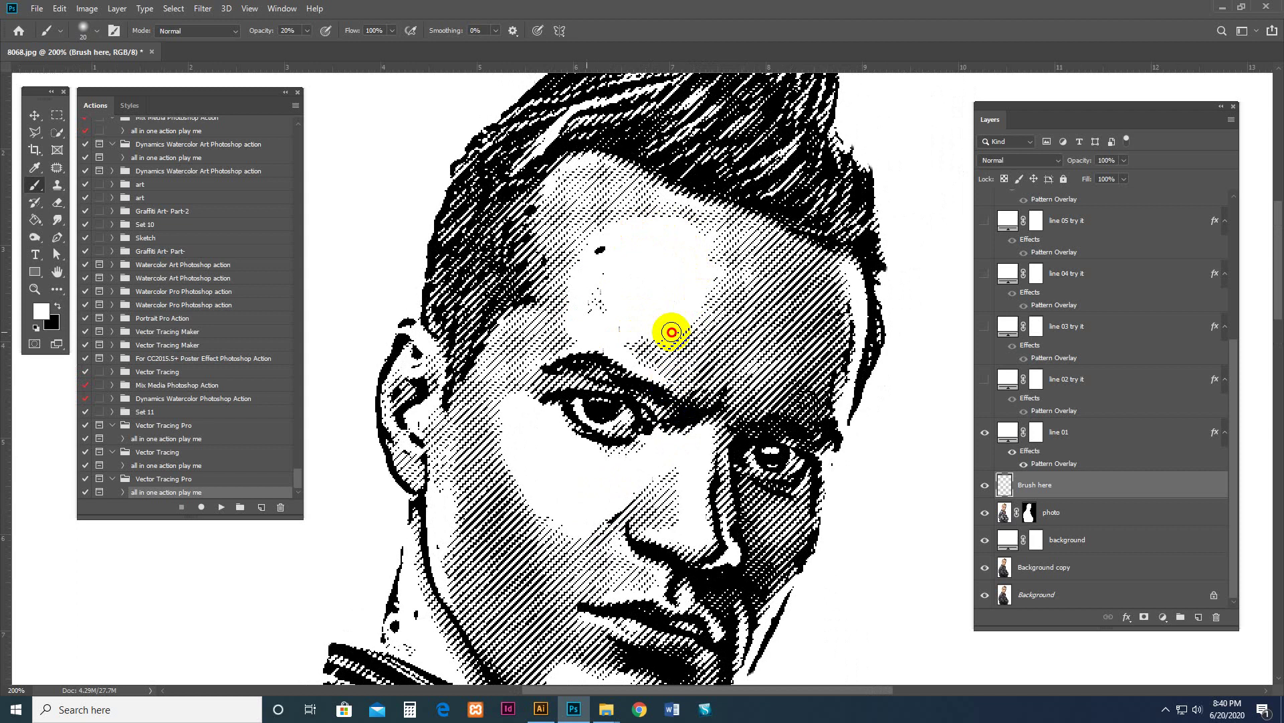
pyautogui.moveTo(671, 333)
pyautogui.mouseDown()
pyautogui.moveTo(663, 303)
pyautogui.moveTo(688, 267)
pyautogui.moveTo(603, 231)
pyautogui.moveTo(602, 207)
pyautogui.moveTo(737, 303)
pyautogui.moveTo(664, 327)
pyautogui.moveTo(702, 339)
pyautogui.moveTo(739, 311)
pyautogui.moveTo(726, 287)
pyautogui.moveTo(706, 308)
pyautogui.moveTo(758, 267)
pyautogui.mouseUp()
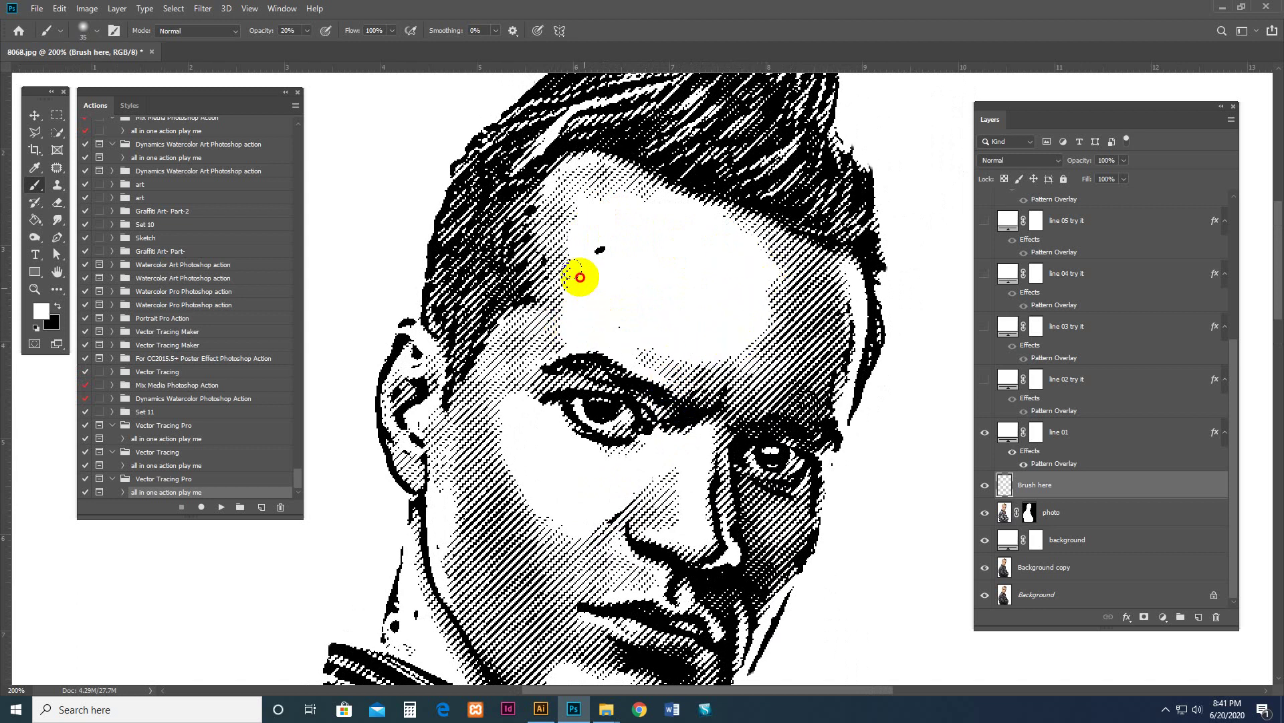
pyautogui.click(543, 394)
pyautogui.moveTo(543, 393); pyautogui.dragTo(582, 283)
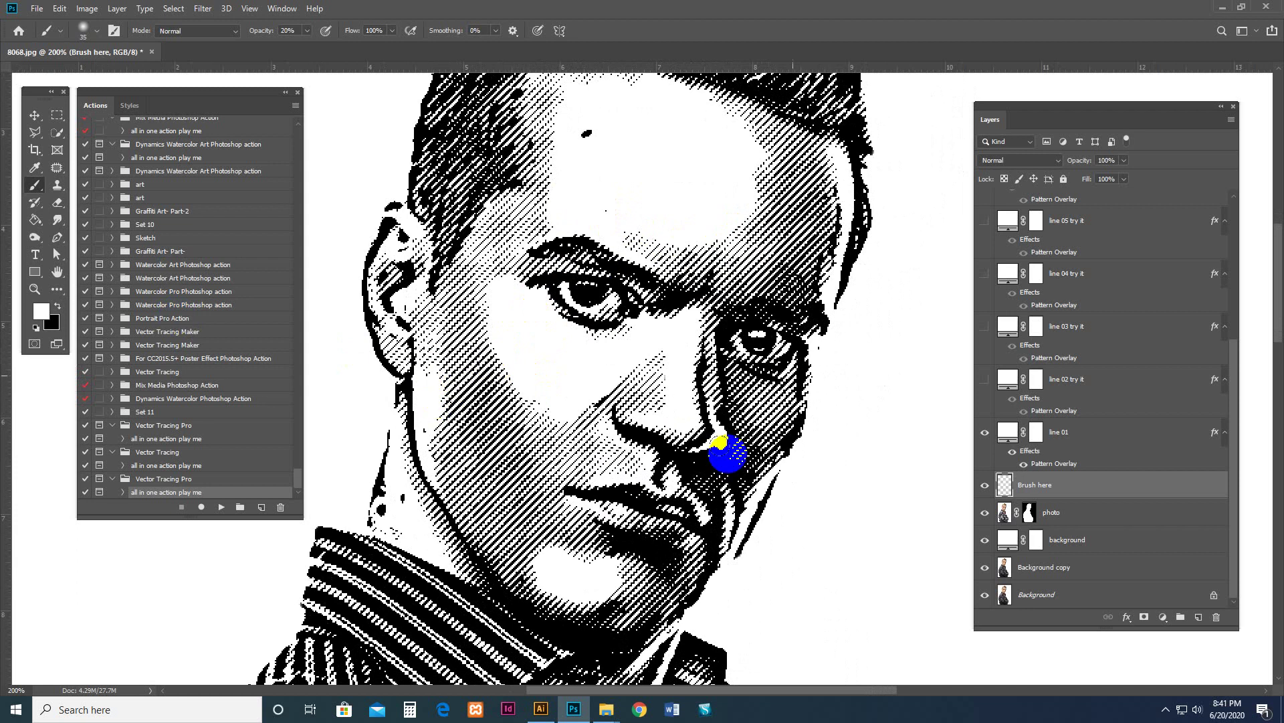
pyautogui.moveTo(726, 444)
pyautogui.mouseDown()
pyautogui.moveTo(614, 427)
pyautogui.moveTo(622, 358)
pyautogui.mouseUp()
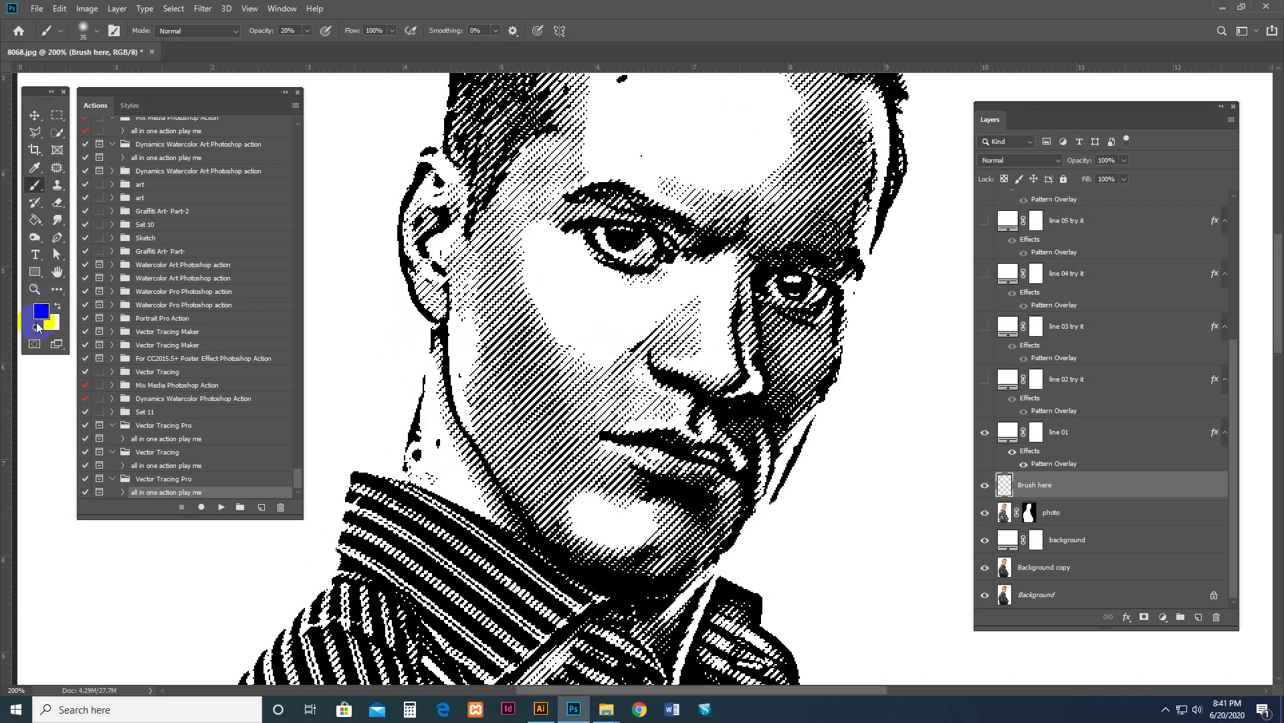
# Switch to black and darken the shading on the neck and cheek
pyautogui.click(42, 313)
pyautogui.click(1223, 341)
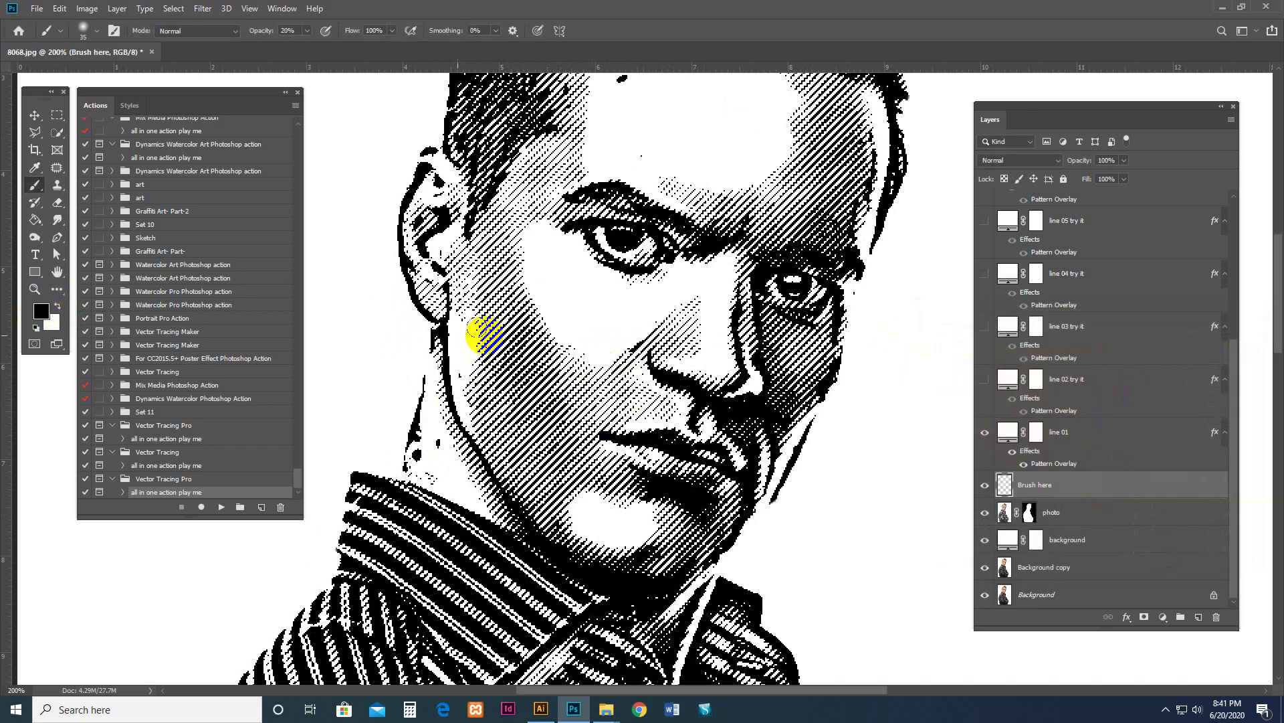
pyautogui.press('b')
pyautogui.moveTo(445, 339)
pyautogui.mouseDown()
pyautogui.moveTo(441, 379)
pyautogui.moveTo(444, 338)
pyautogui.mouseUp()
pyautogui.moveTo(451, 425)
pyautogui.mouseDown()
pyautogui.moveTo(465, 294)
pyautogui.moveTo(473, 358)
pyautogui.moveTo(445, 373)
pyautogui.moveTo(444, 387)
pyautogui.moveTo(459, 366)
pyautogui.moveTo(459, 429)
pyautogui.mouseUp()
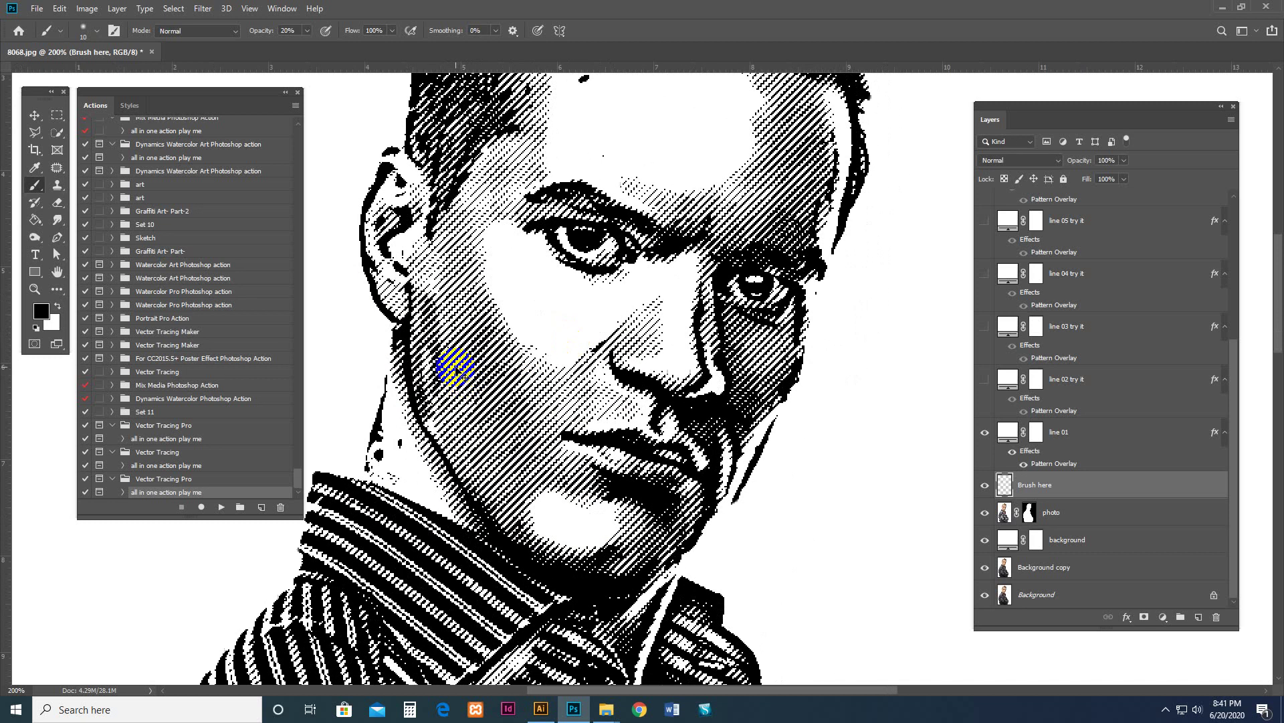
pyautogui.moveTo(454, 368); pyautogui.dragTo(432, 388)
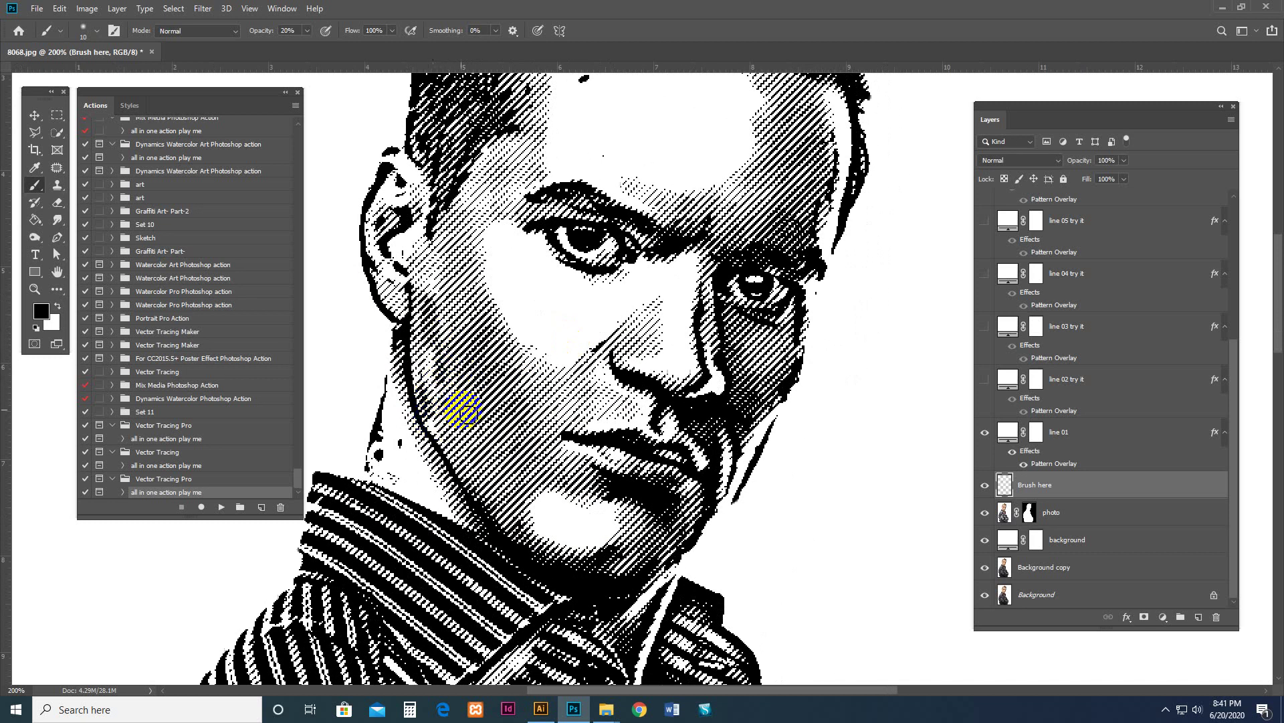
# Lower the brush opacity to 11% and darken the jaw line, eye area and ear
pyautogui.click(290, 34)
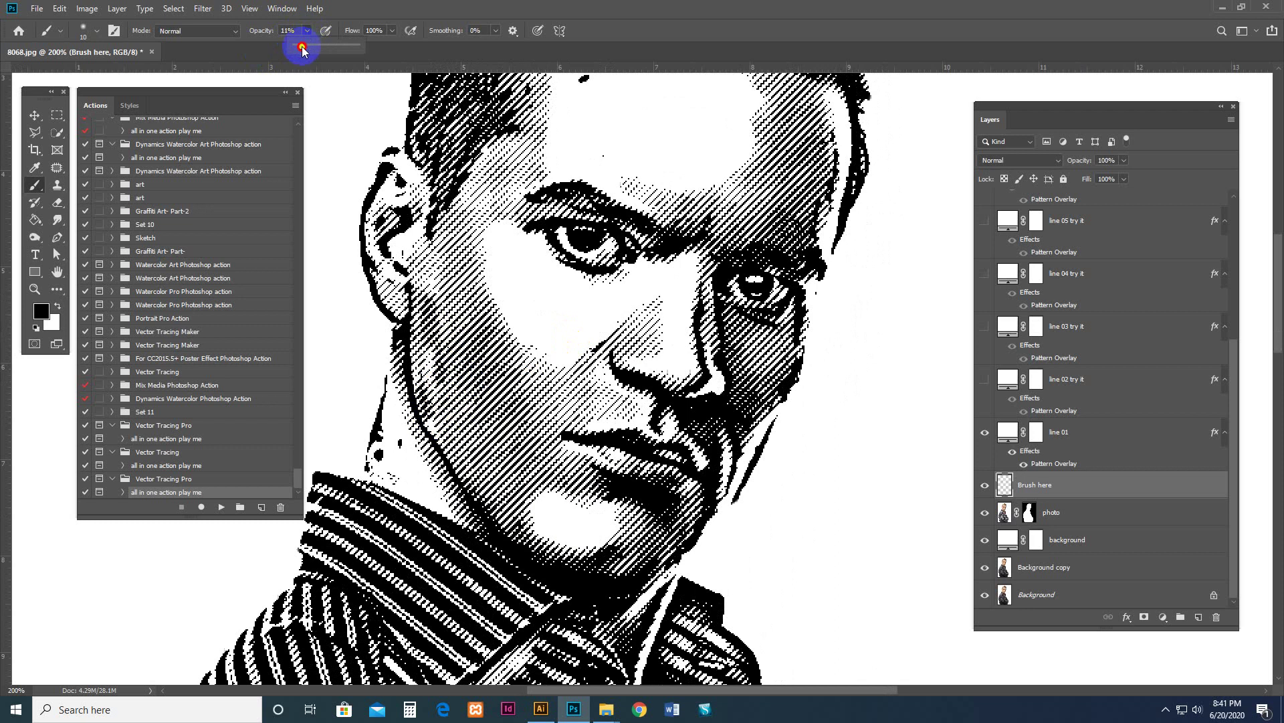
pyautogui.moveTo(416, 373); pyautogui.dragTo(431, 363)
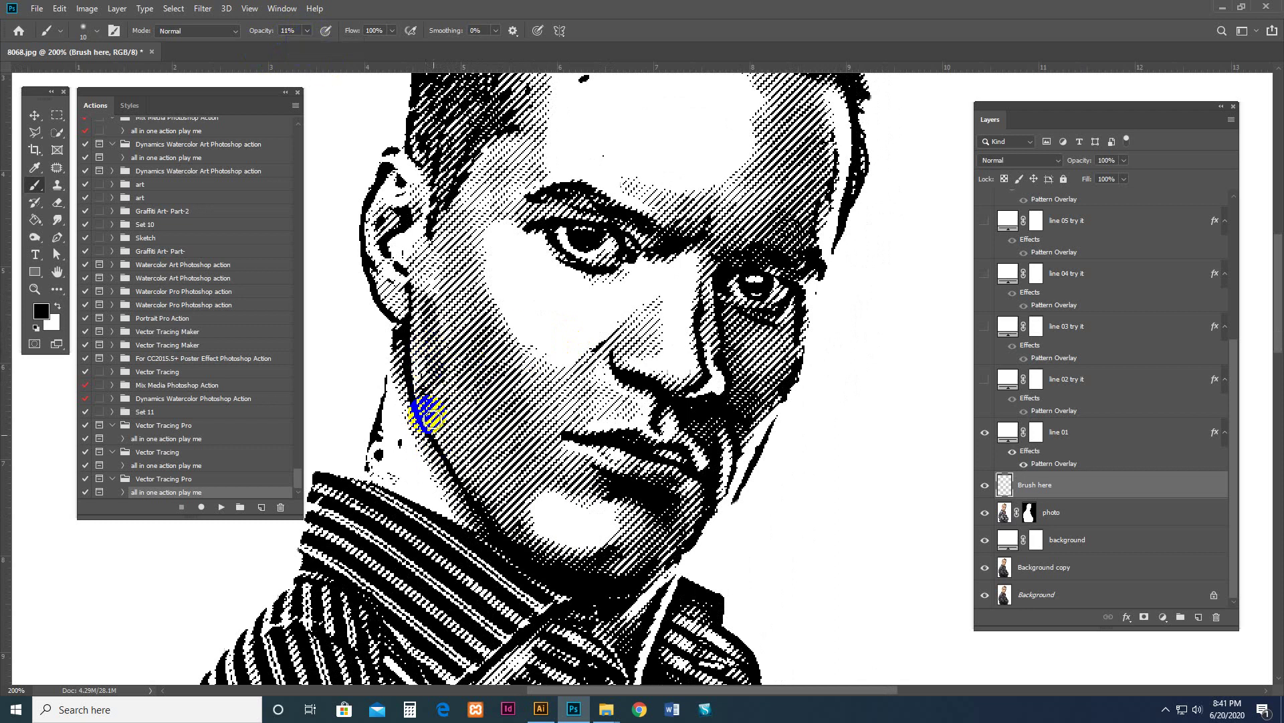
pyautogui.moveTo(422, 410)
pyautogui.mouseDown()
pyautogui.moveTo(392, 372)
pyautogui.moveTo(379, 452)
pyautogui.moveTo(431, 502)
pyautogui.mouseUp()
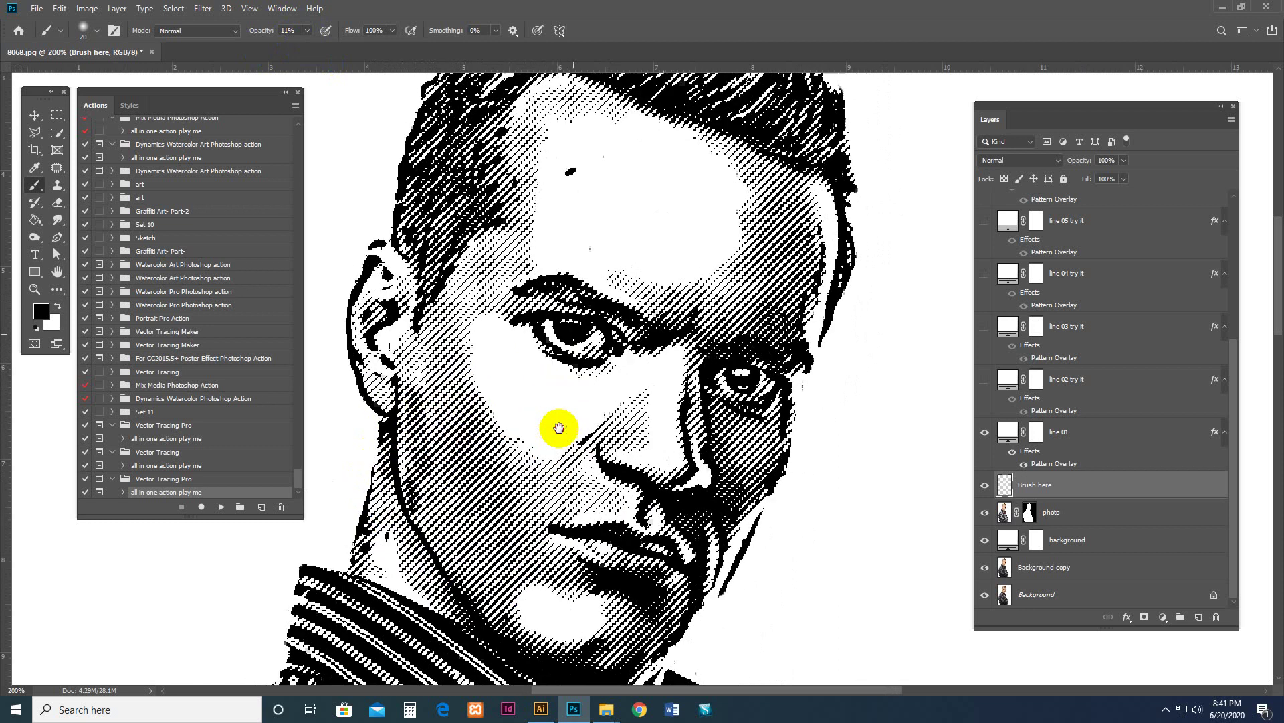
pyautogui.scroll(5, 559, 424)
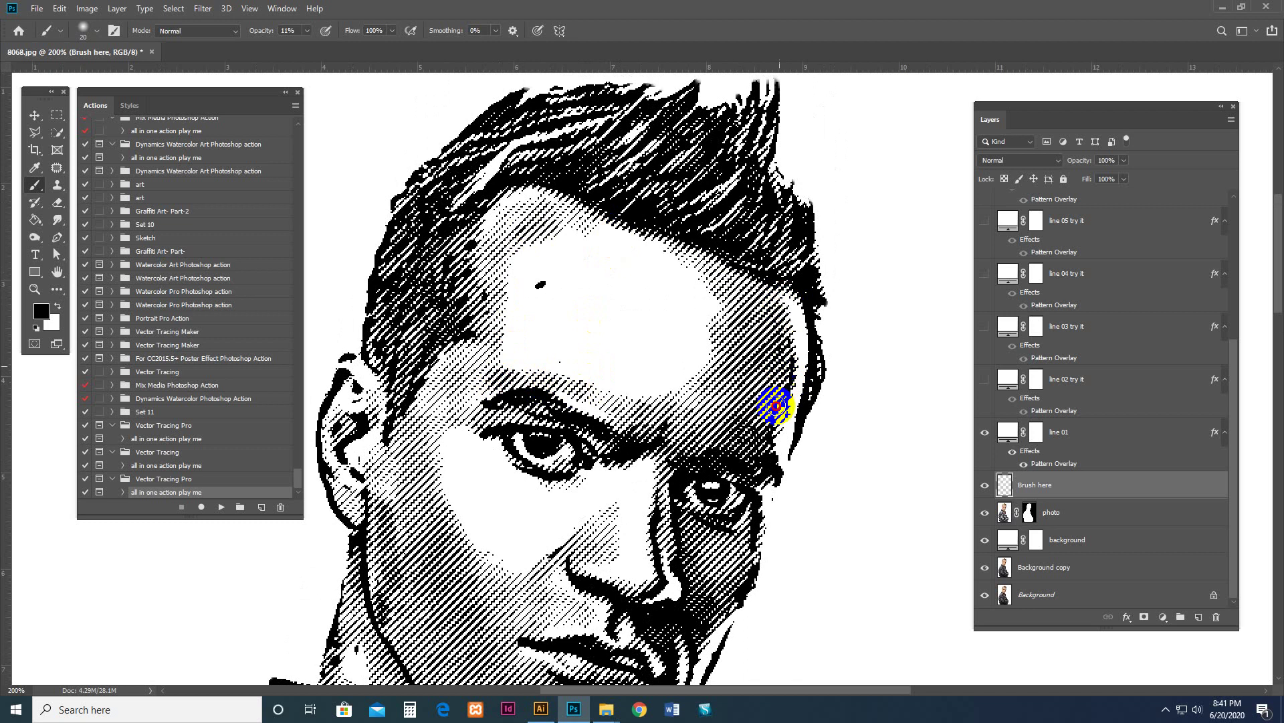
pyautogui.scroll(-10, 723, 401)
pyautogui.scroll(-3, 647, 337)
pyautogui.scroll(-3, 653, 321)
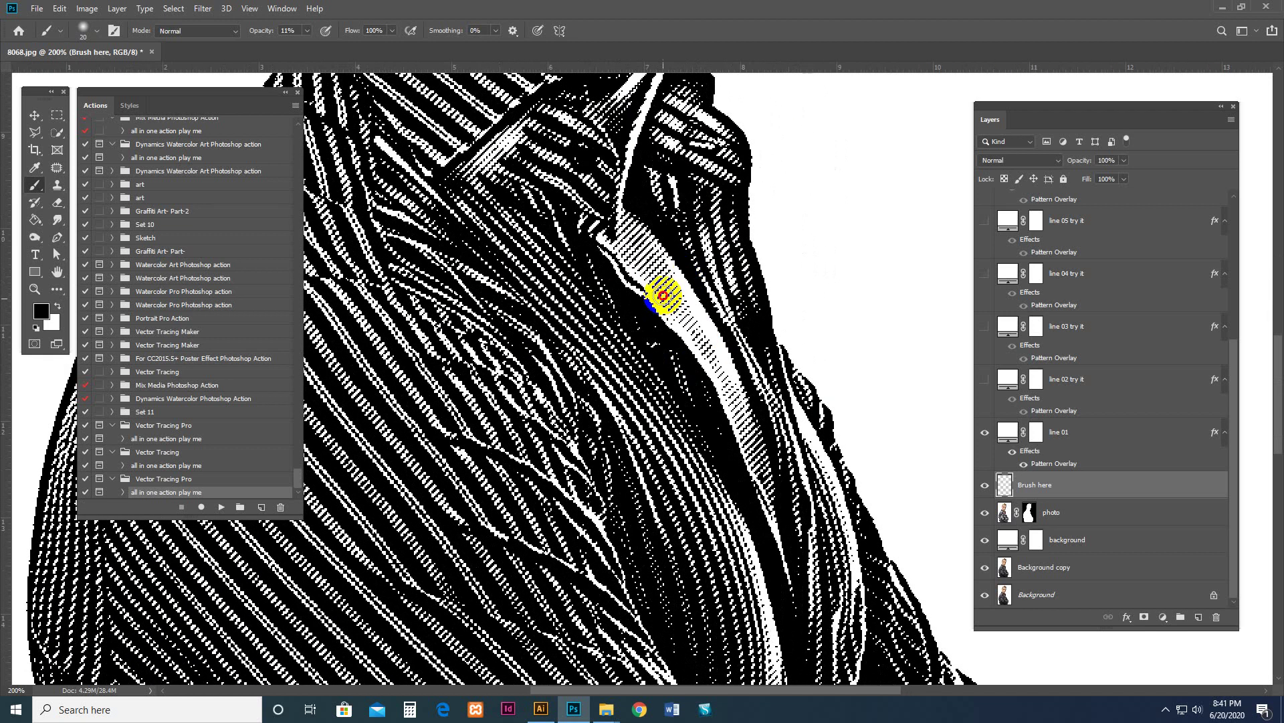
pyautogui.scroll(5, 669, 321)
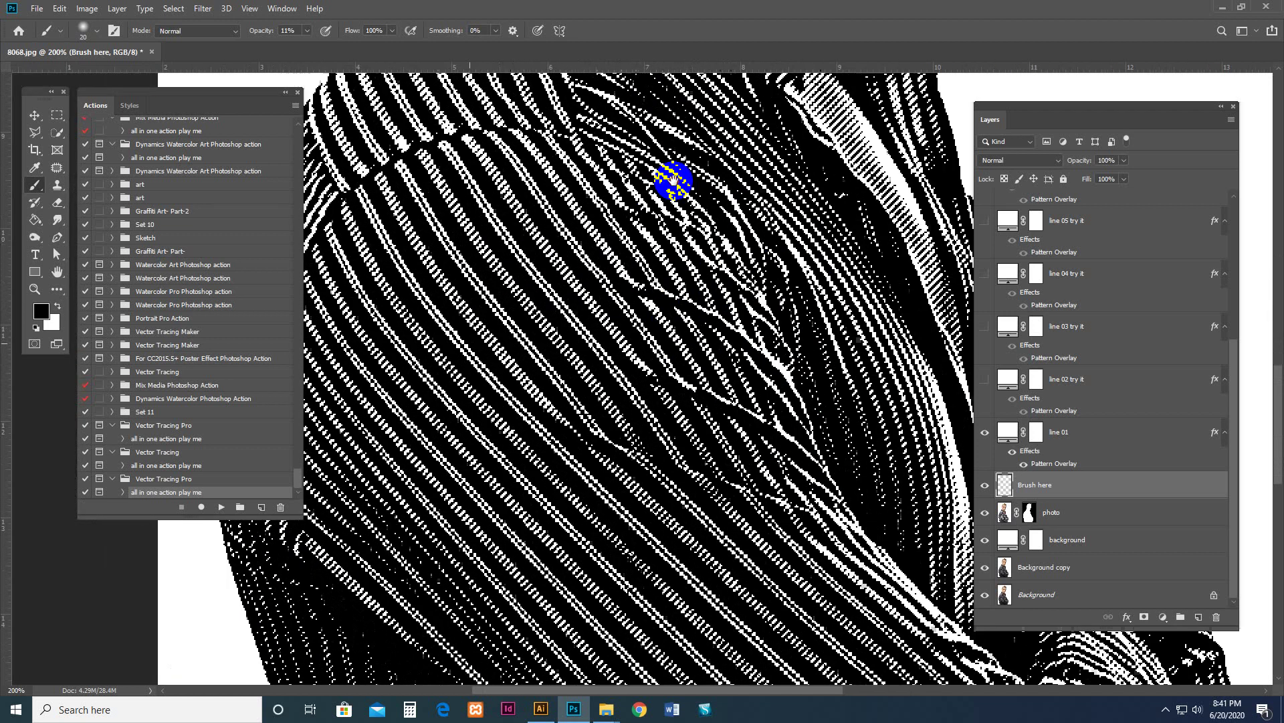
pyautogui.scroll(5, 674, 180)
pyautogui.scroll(5, 608, 516)
pyautogui.hscroll(1, 592, 497)
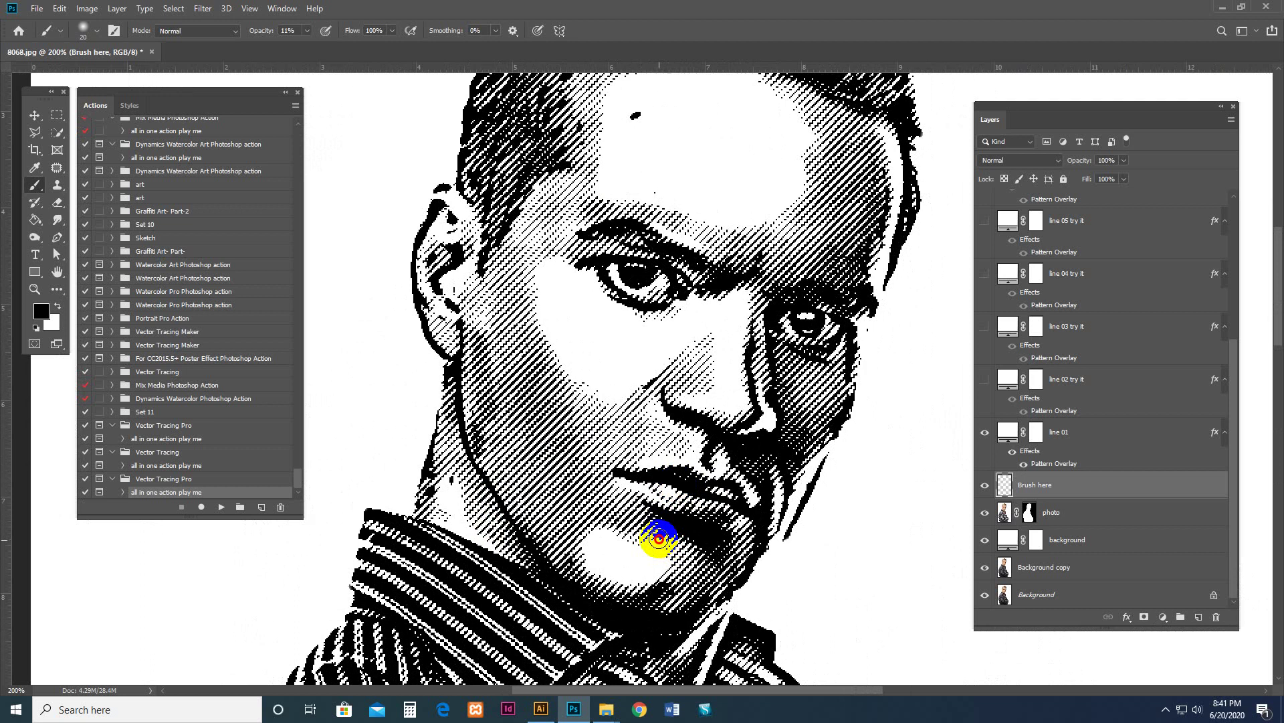
pyautogui.moveTo(696, 423); pyautogui.dragTo(643, 487)
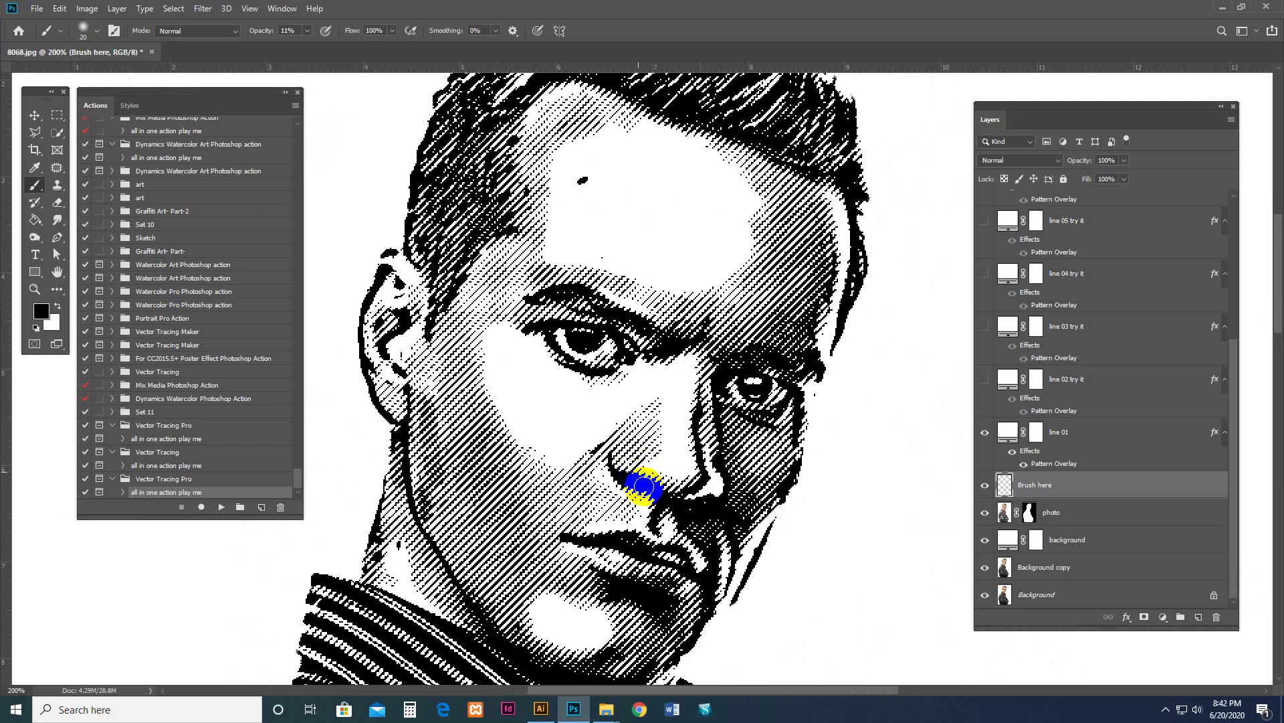
pyautogui.moveTo(639, 361); pyautogui.dragTo(459, 336)
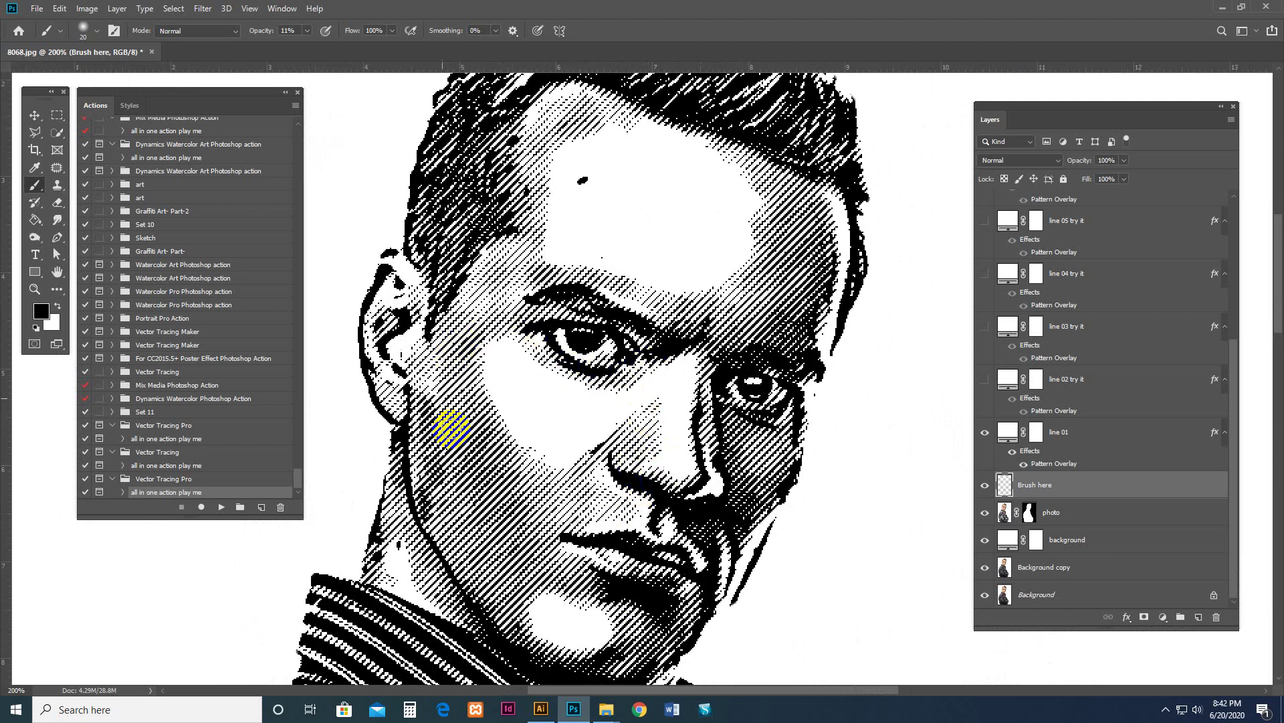
pyautogui.click(402, 273)
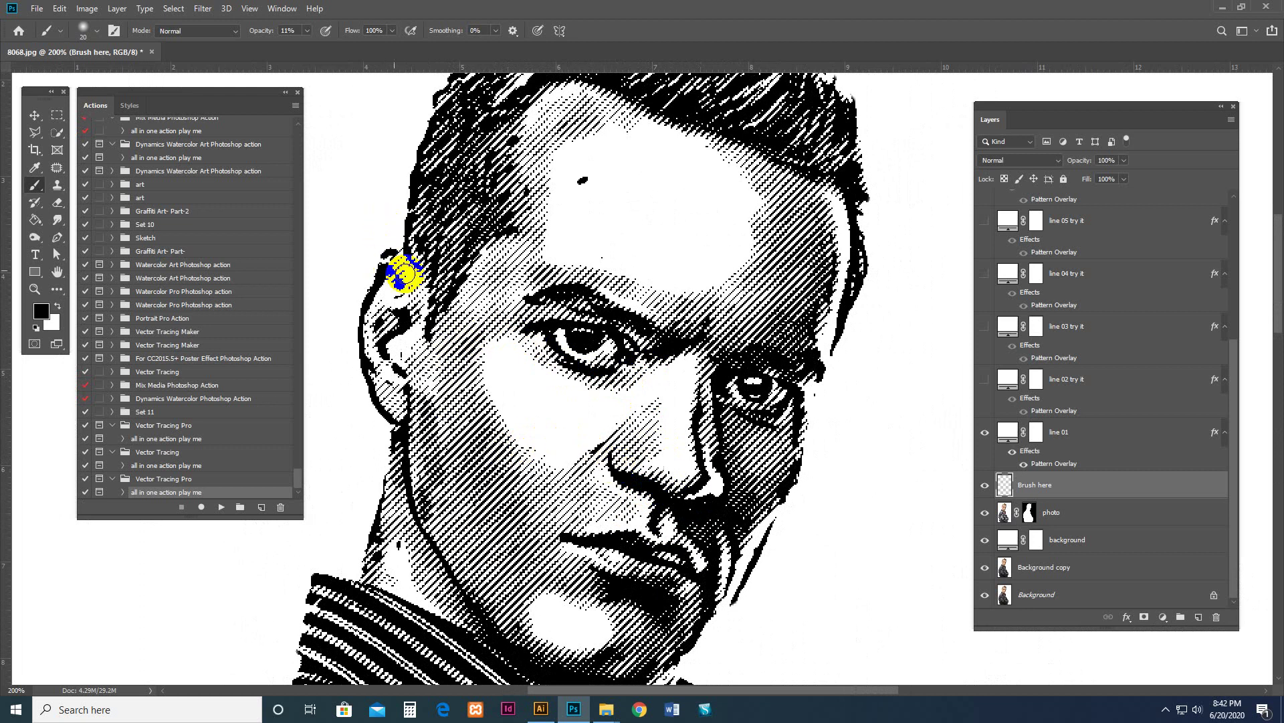
pyautogui.scroll(1, 646, 373)
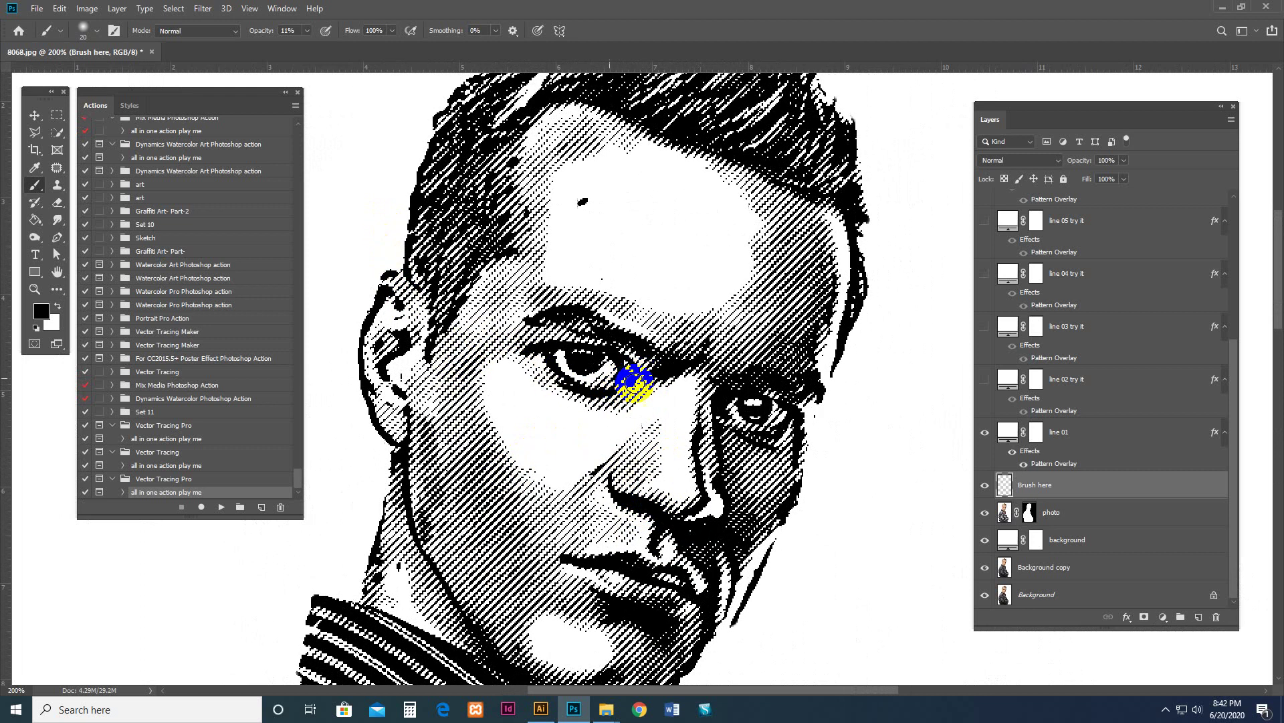
pyautogui.scroll(1, 721, 429)
pyautogui.scroll(1, 721, 429)
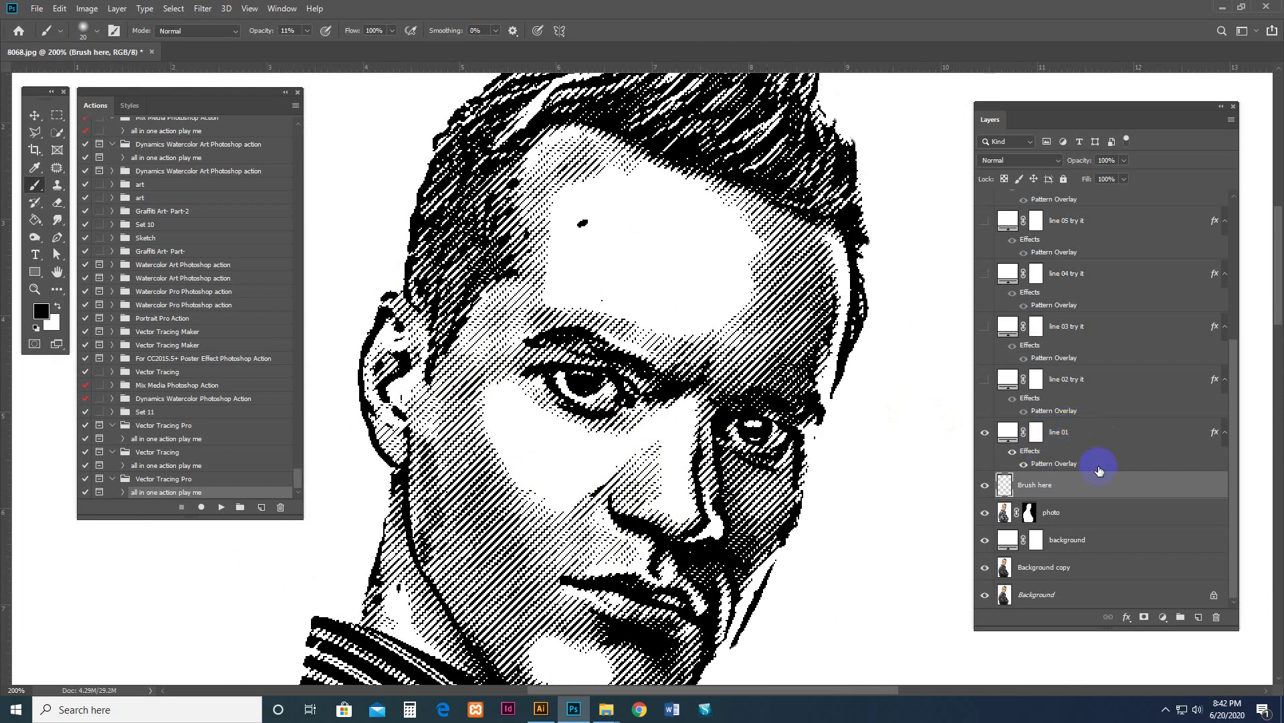
# Preview the line 01 through line 04 try it hatching layers one at a time
pyautogui.click(1005, 433)
pyautogui.click(984, 436)
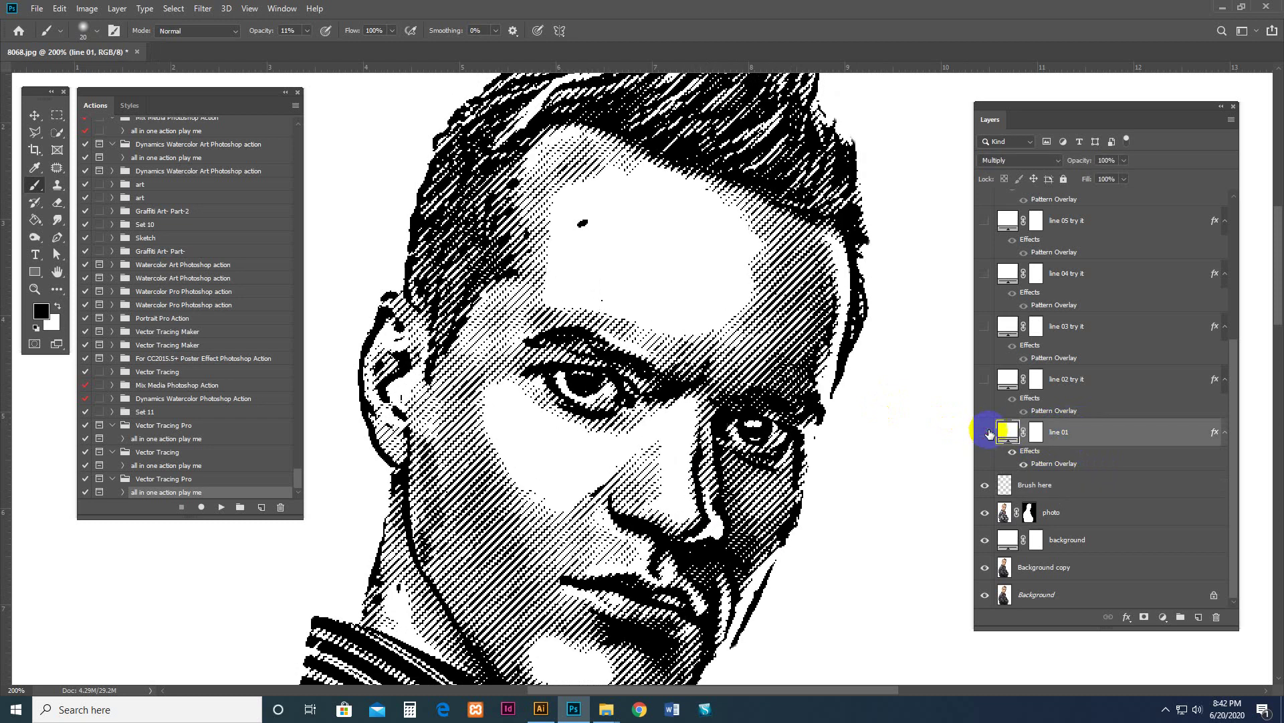
pyautogui.click(985, 433)
pyautogui.click(1066, 380)
pyautogui.click(984, 379)
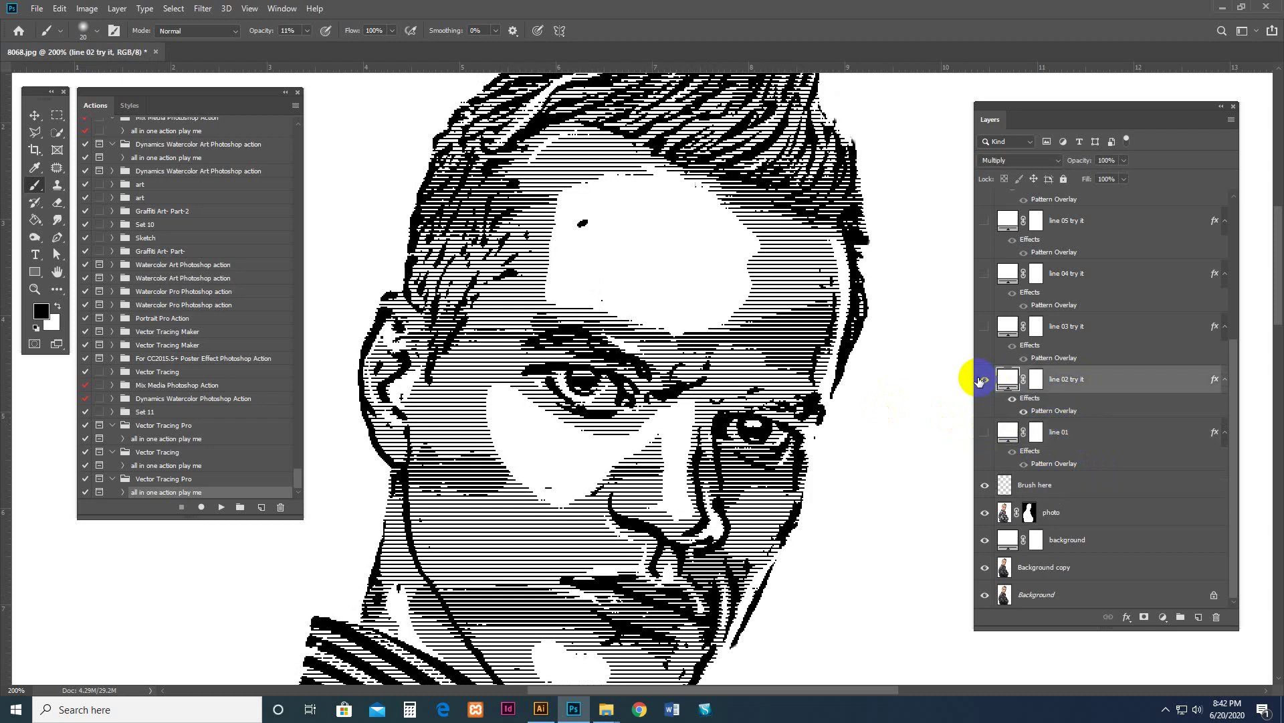
pyautogui.scroll(-2, 788, 369)
pyautogui.scroll(-1, 785, 342)
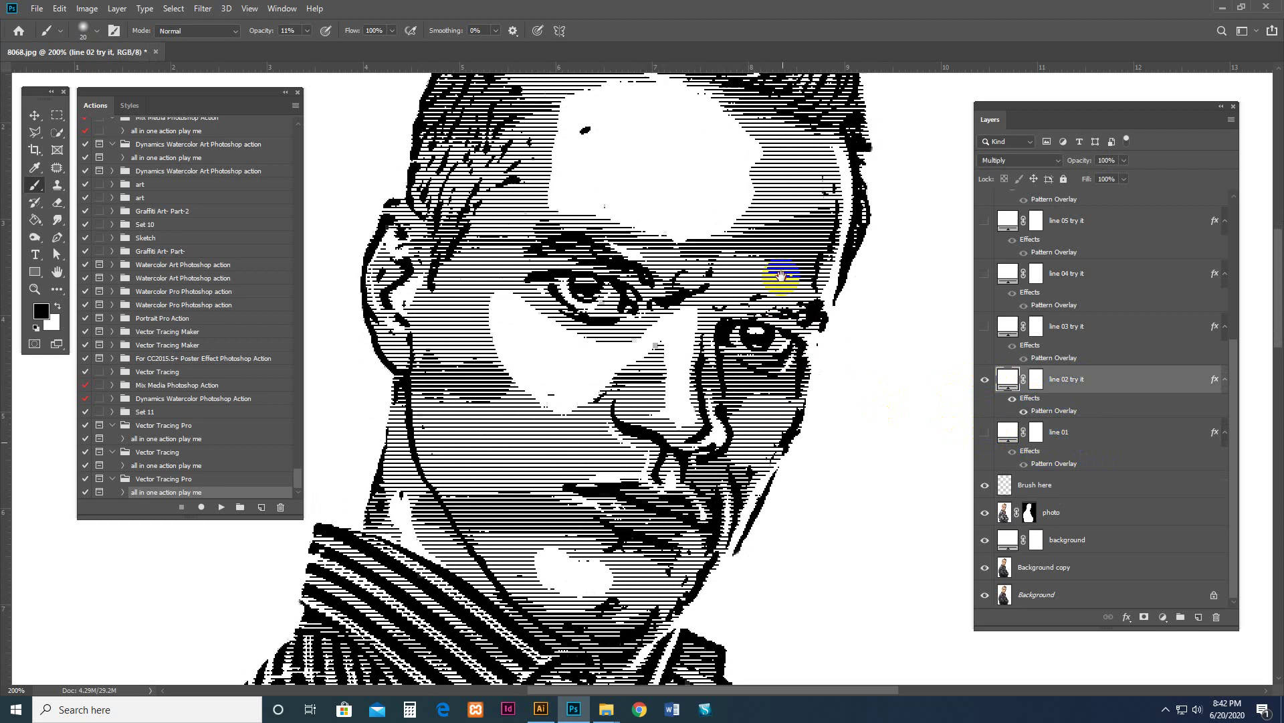
pyautogui.scroll(-2, 778, 276)
pyautogui.scroll(3, 781, 281)
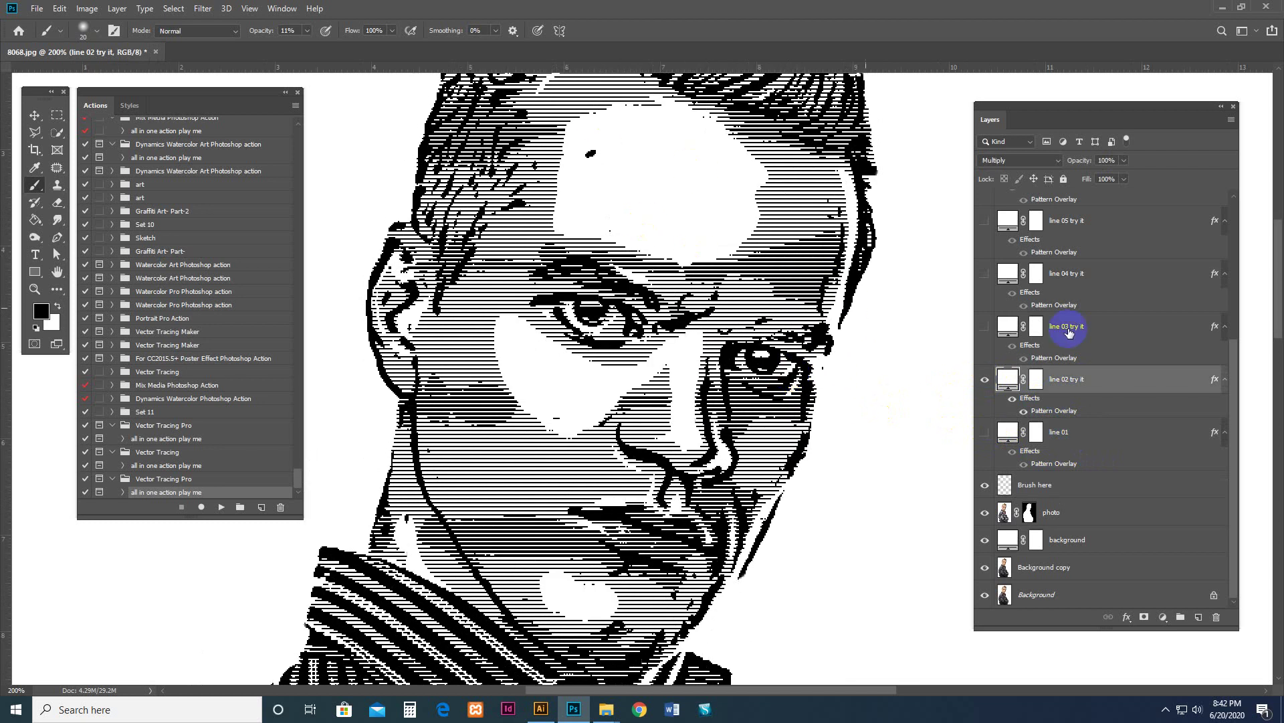
pyautogui.click(983, 382)
pyautogui.click(1115, 331)
pyautogui.click(985, 327)
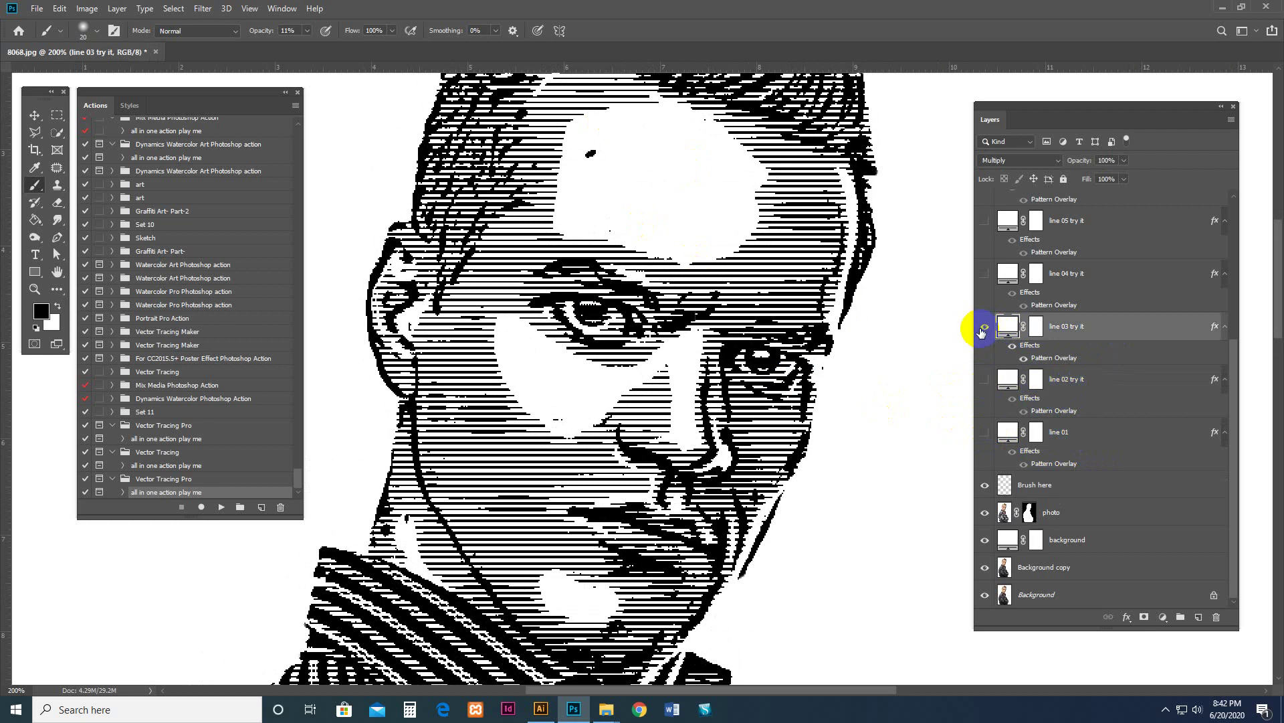
pyautogui.click(985, 325)
pyautogui.click(1083, 280)
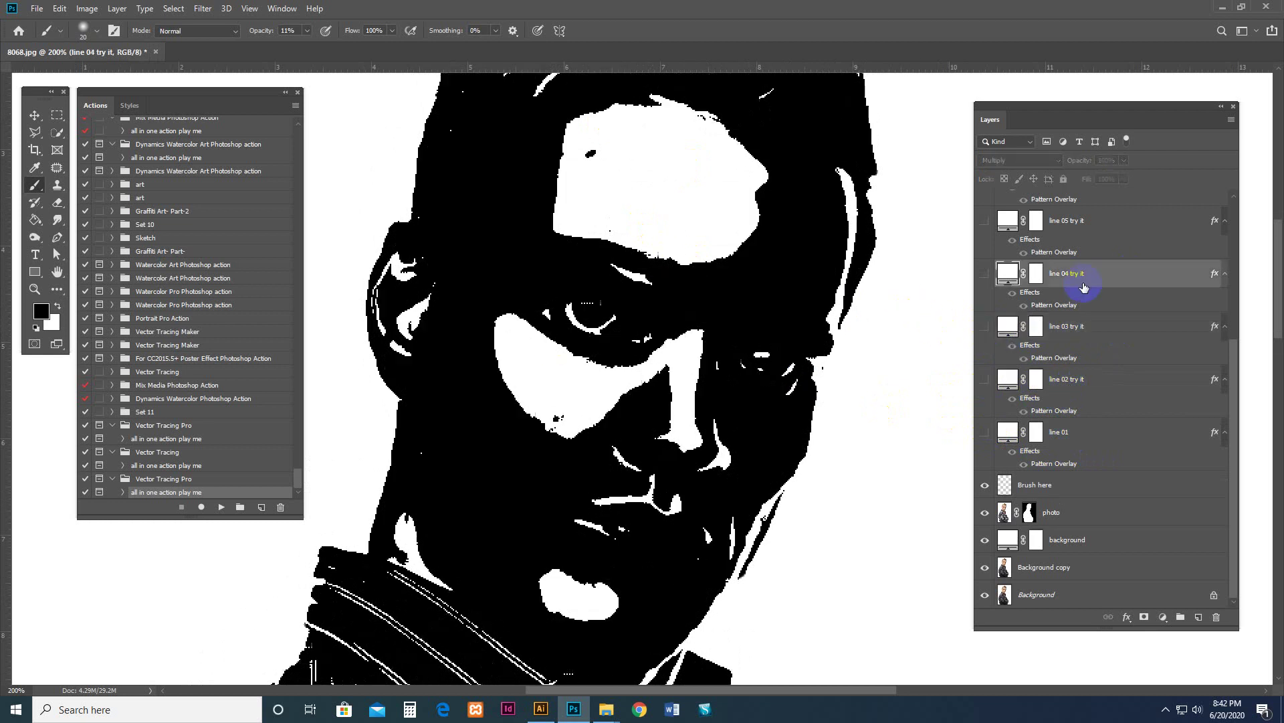
pyautogui.click(986, 273)
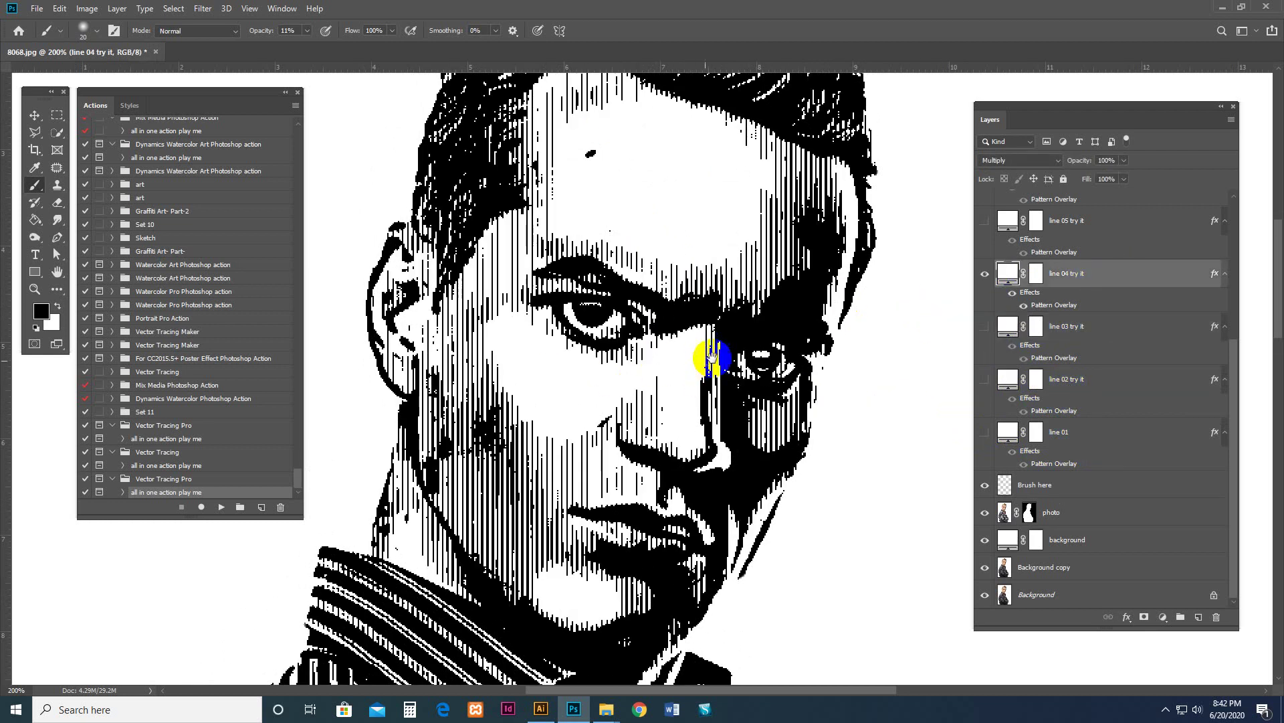
pyautogui.moveTo(723, 359)
pyautogui.mouseDown()
pyautogui.moveTo(706, 319)
pyautogui.moveTo(725, 335)
pyautogui.mouseUp()
pyautogui.scroll(1, 896, 357)
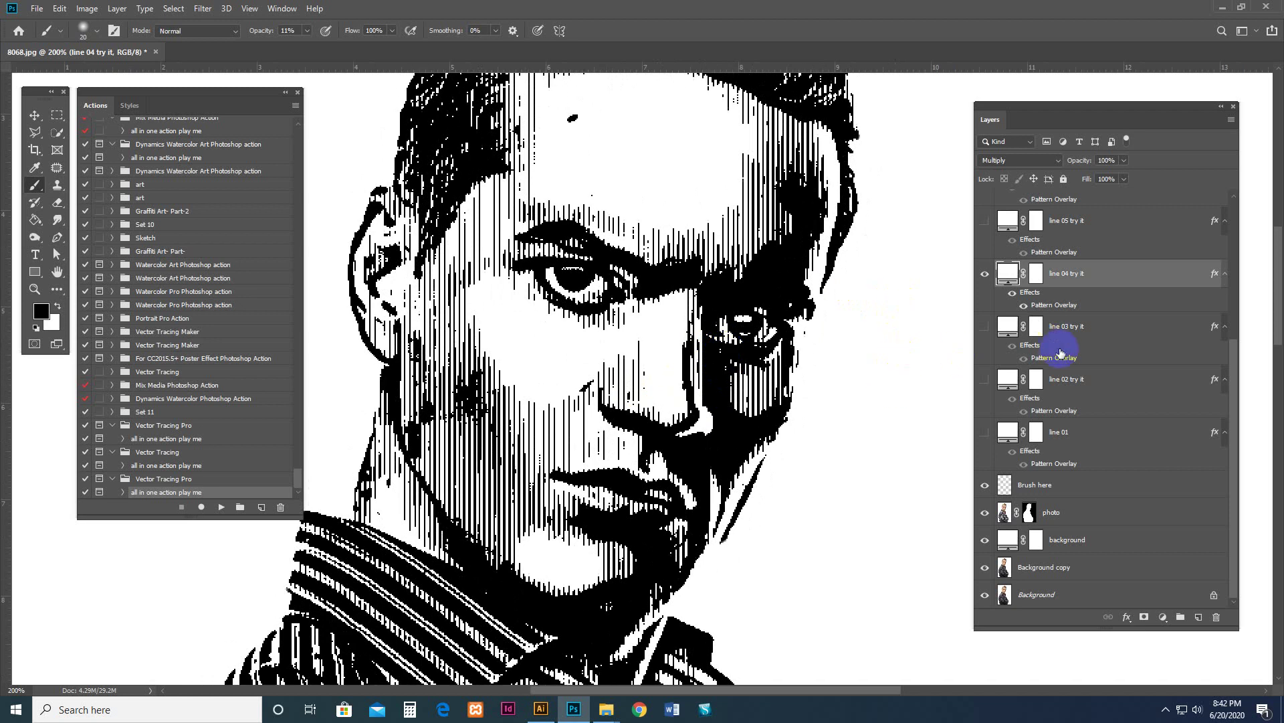
pyautogui.scroll(1, 1034, 366)
pyautogui.scroll(1, 1067, 337)
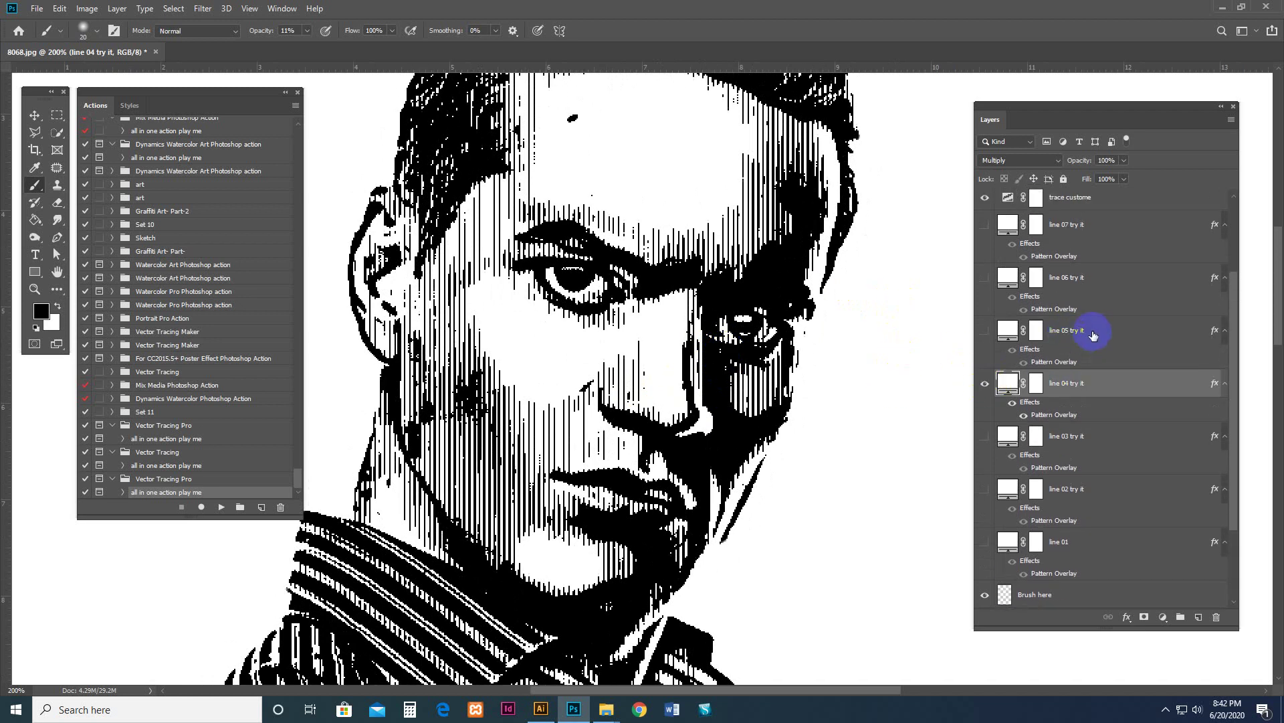
# Hide line 04, preview line 05 and line 06, then show line 07 try it
pyautogui.click(985, 382)
pyautogui.click(1069, 331)
pyautogui.click(984, 330)
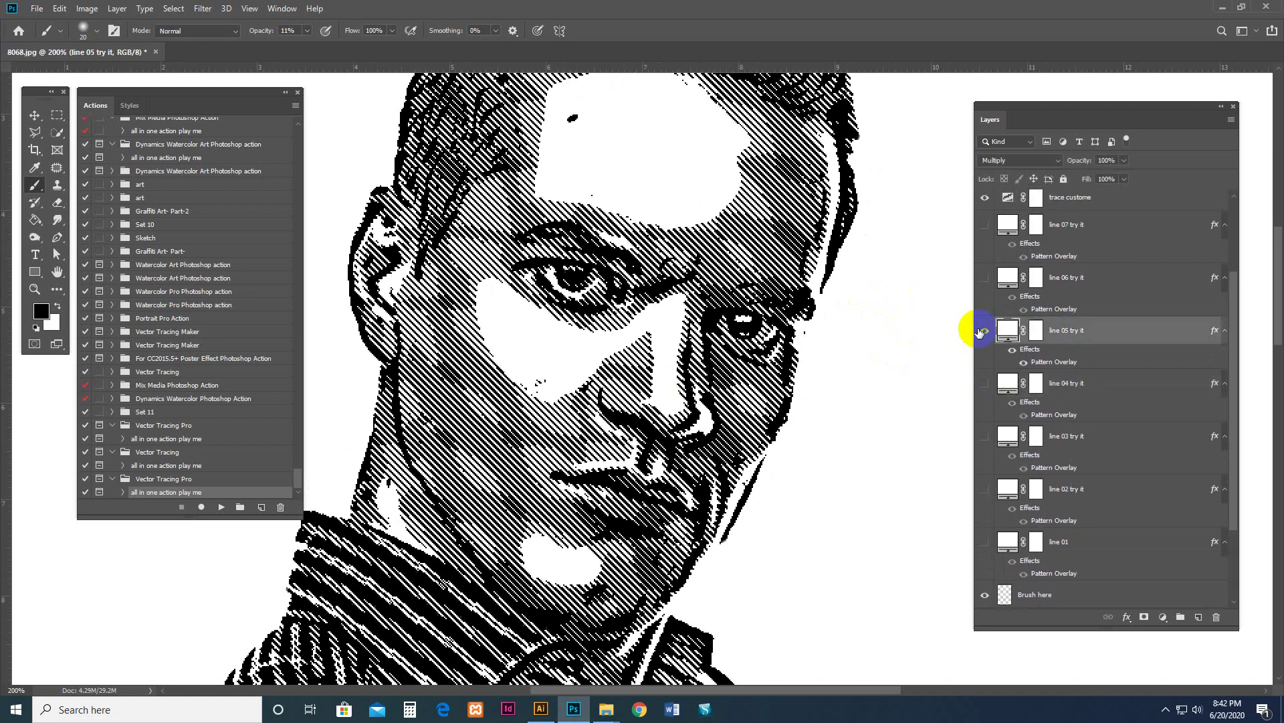
pyautogui.click(984, 330)
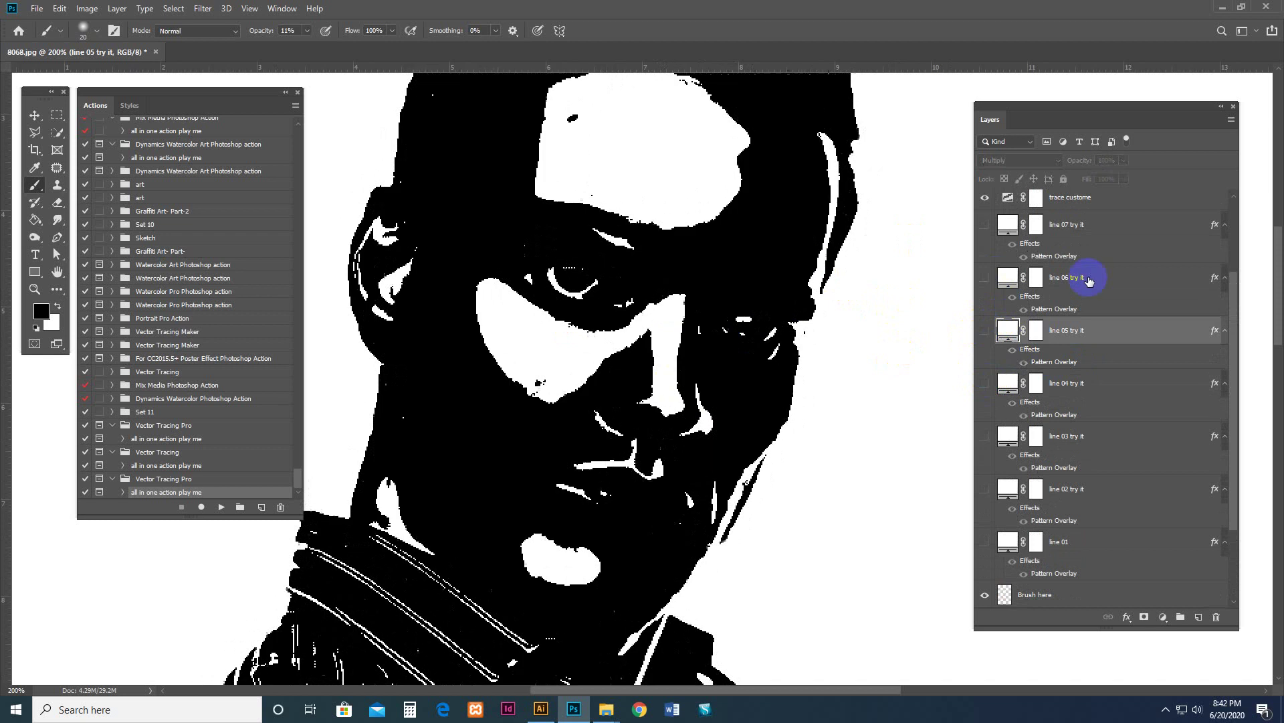
pyautogui.click(1074, 277)
pyautogui.click(984, 277)
pyautogui.click(984, 277)
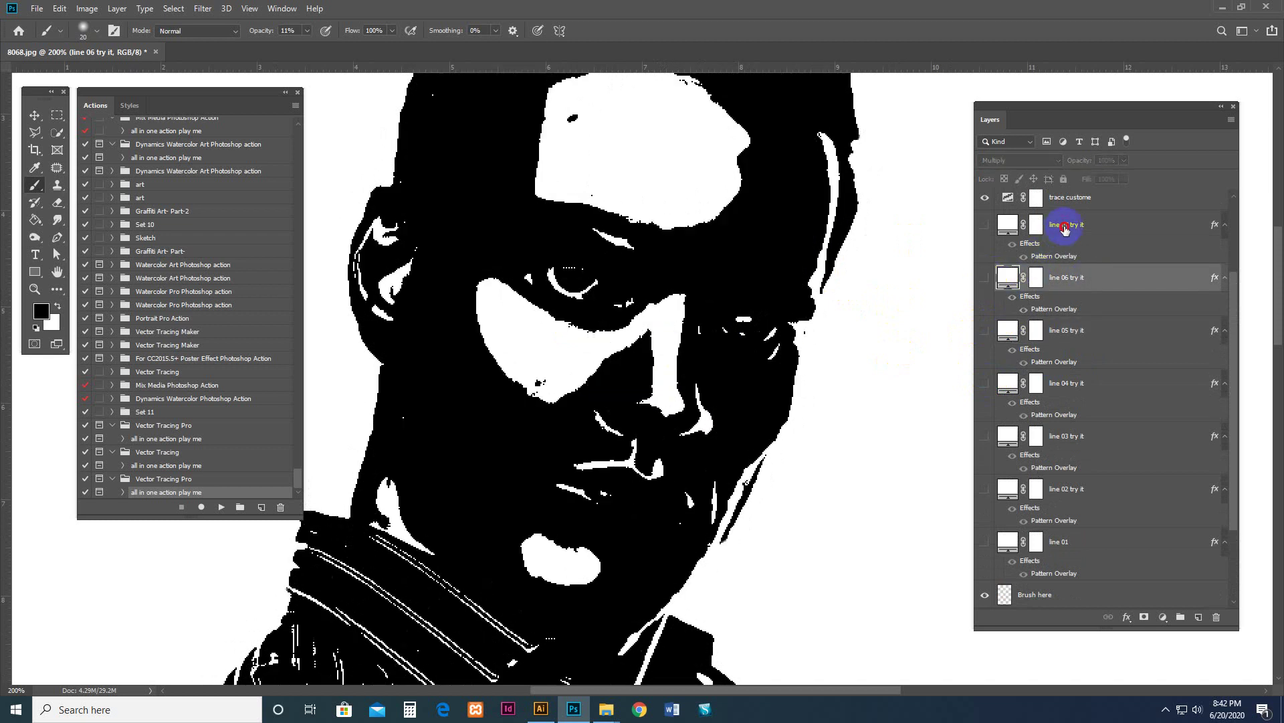
pyautogui.click(1064, 224)
pyautogui.click(984, 223)
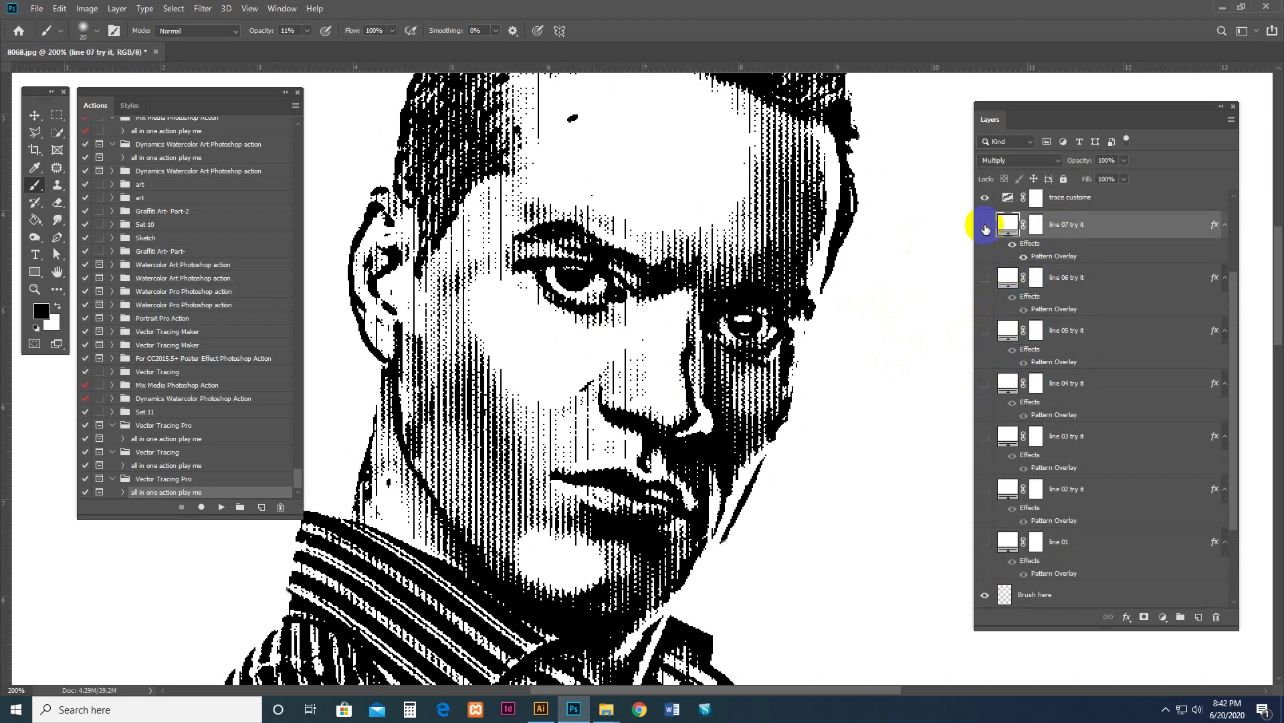
# Hide line 07, show line 04 try it again, and target the Brush here layer
pyautogui.click(985, 224)
pyautogui.click(1074, 382)
pyautogui.click(985, 383)
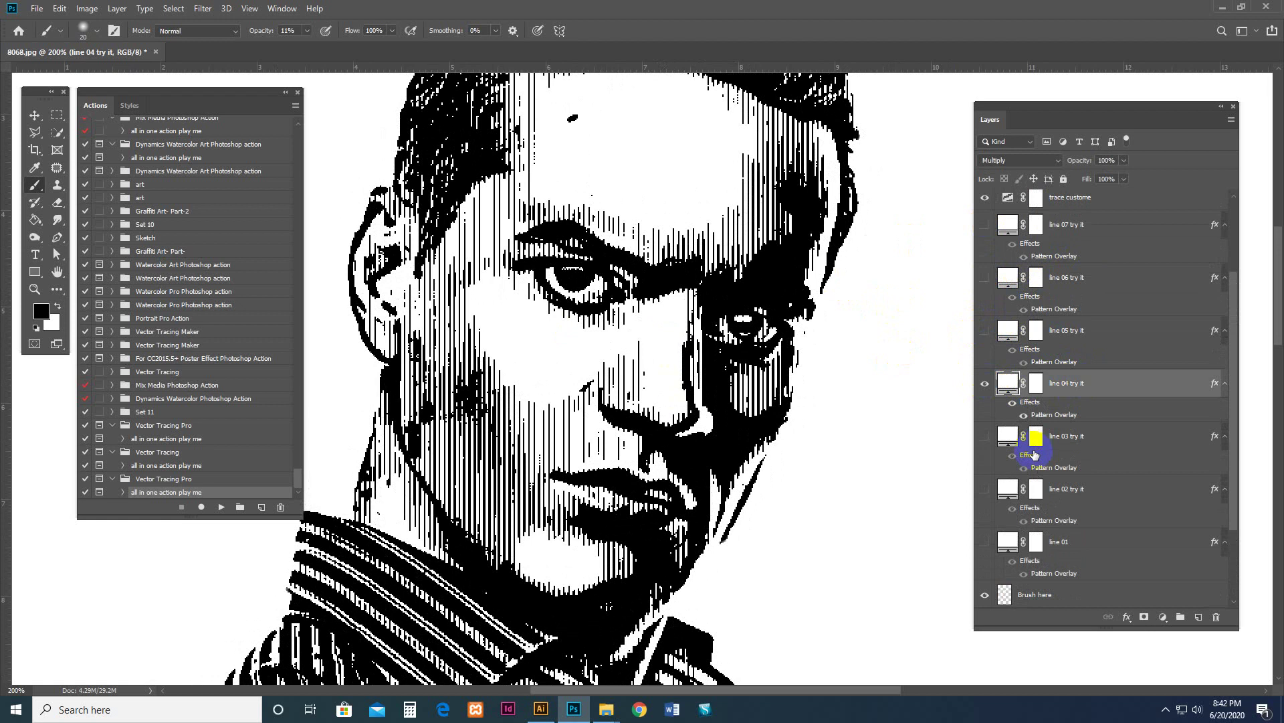
pyautogui.scroll(-3, 1034, 455)
pyautogui.scroll(4, 1045, 437)
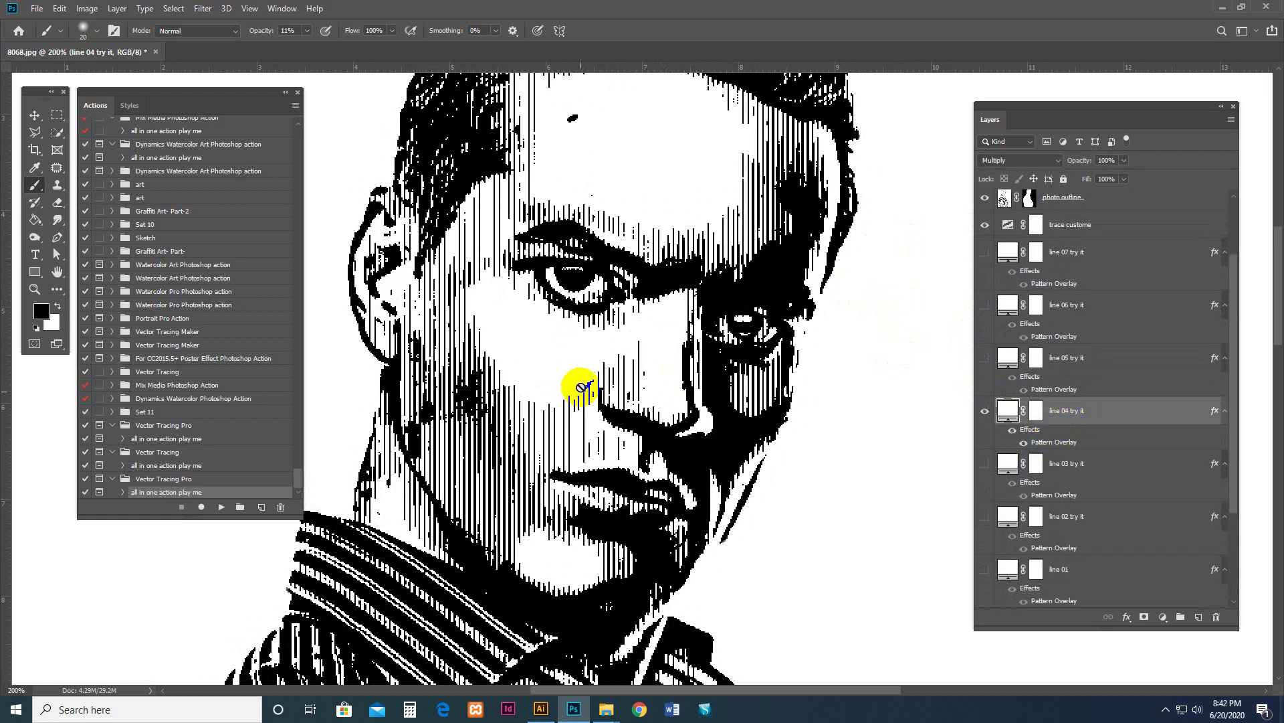
pyautogui.scroll(-3, 732, 301)
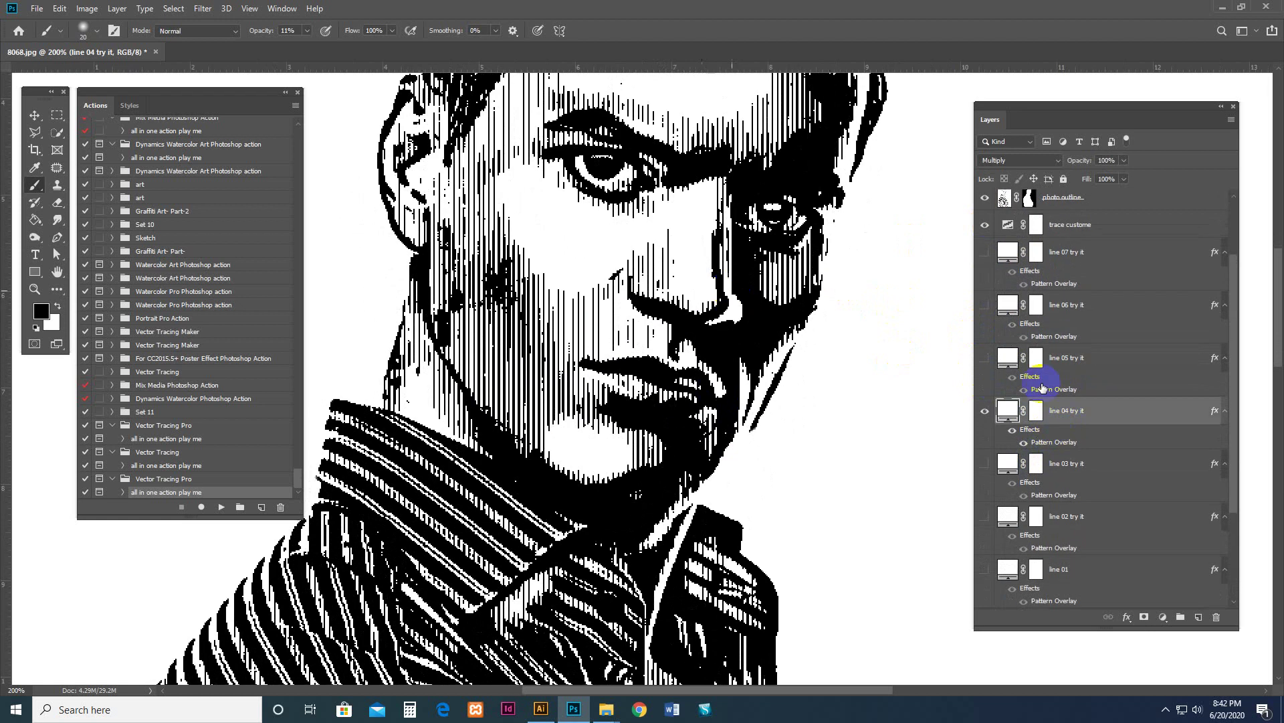
pyautogui.scroll(-3, 1054, 402)
pyautogui.scroll(-2, 1062, 452)
pyautogui.click(1011, 480)
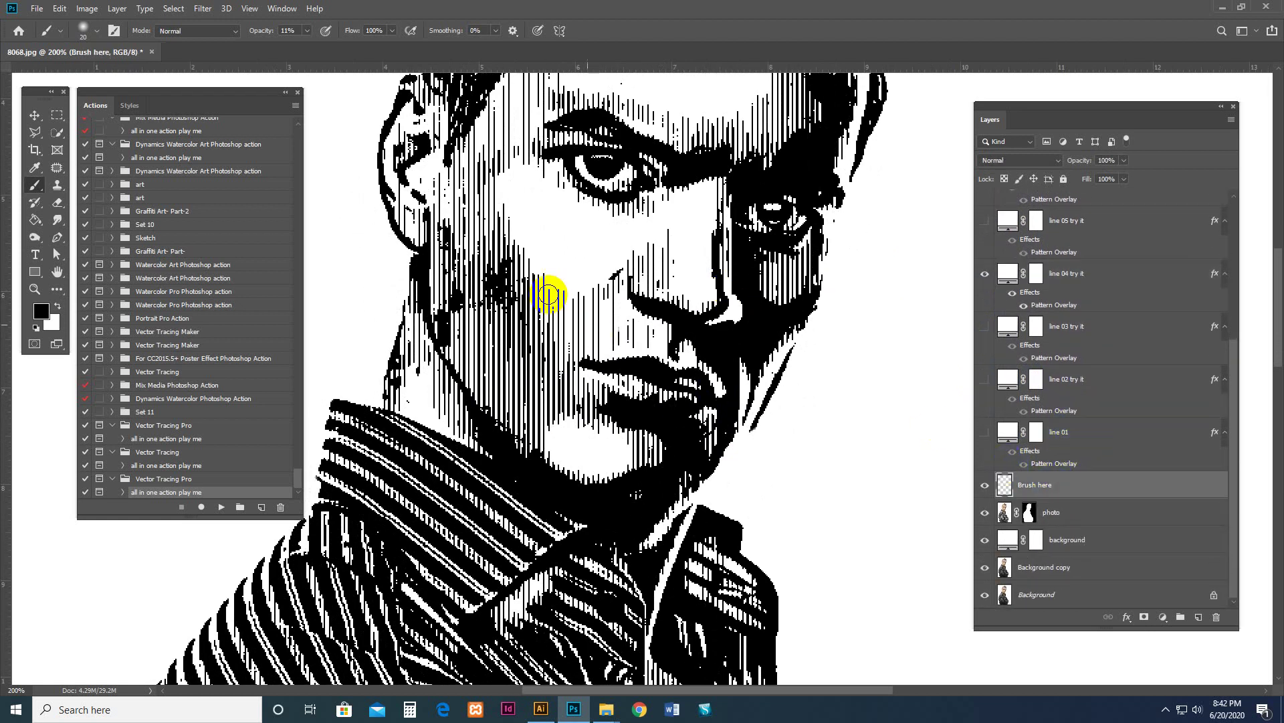
# Paint soft white over the cheeks, chin, brow and forehead at 11% opacity
pyautogui.click(500, 292)
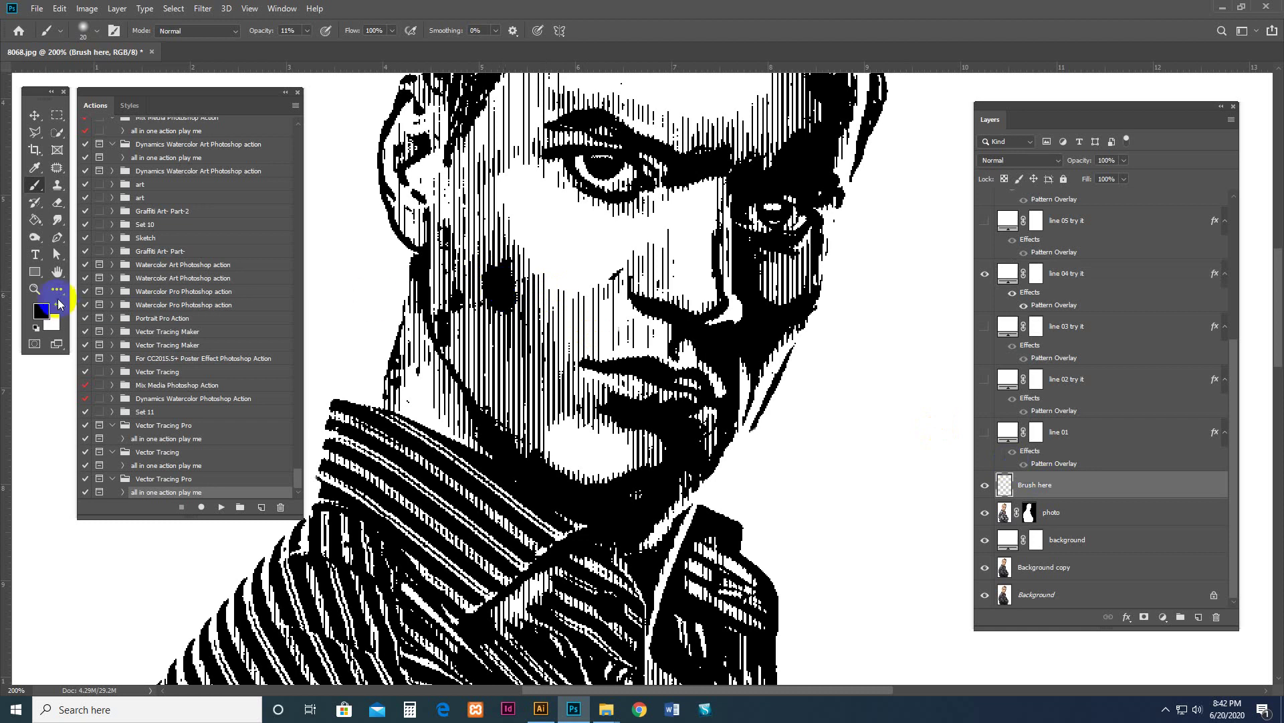
pyautogui.click(494, 282)
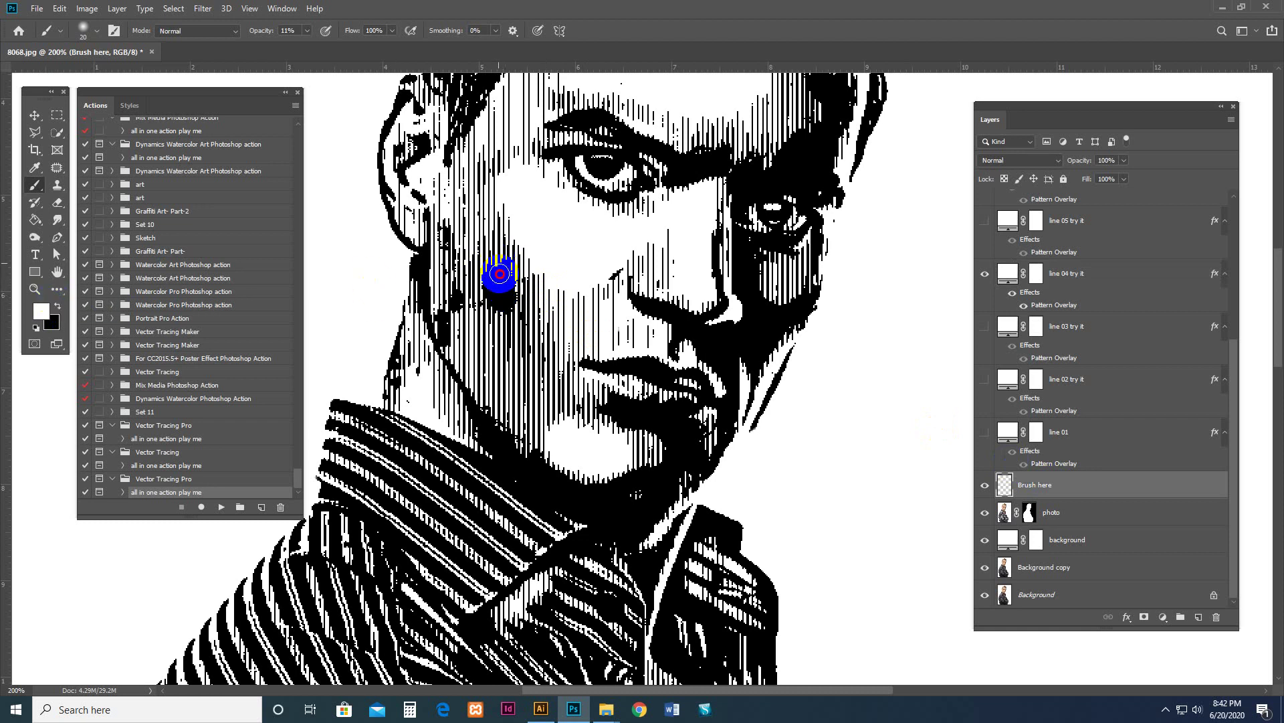
pyautogui.moveTo(501, 273)
pyautogui.mouseDown()
pyautogui.moveTo(442, 296)
pyautogui.moveTo(634, 291)
pyautogui.mouseUp()
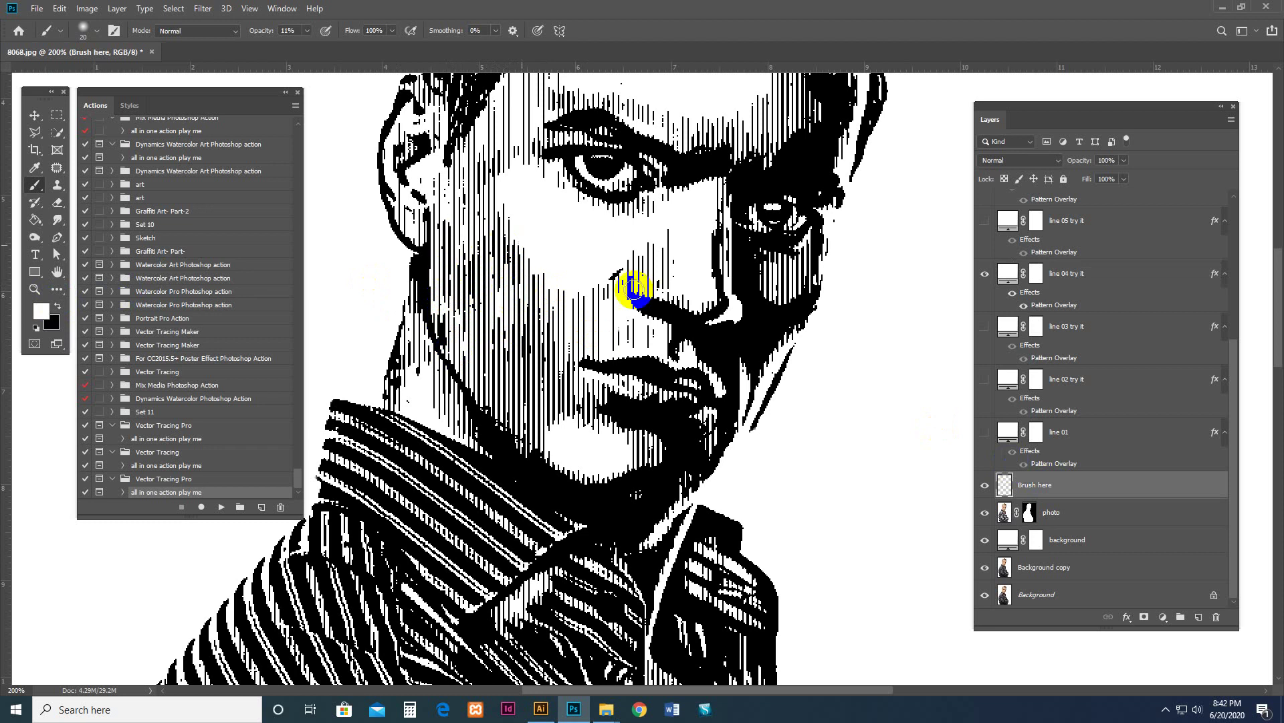
pyautogui.moveTo(616, 431)
pyautogui.mouseDown()
pyautogui.moveTo(639, 437)
pyautogui.moveTo(636, 479)
pyautogui.mouseUp()
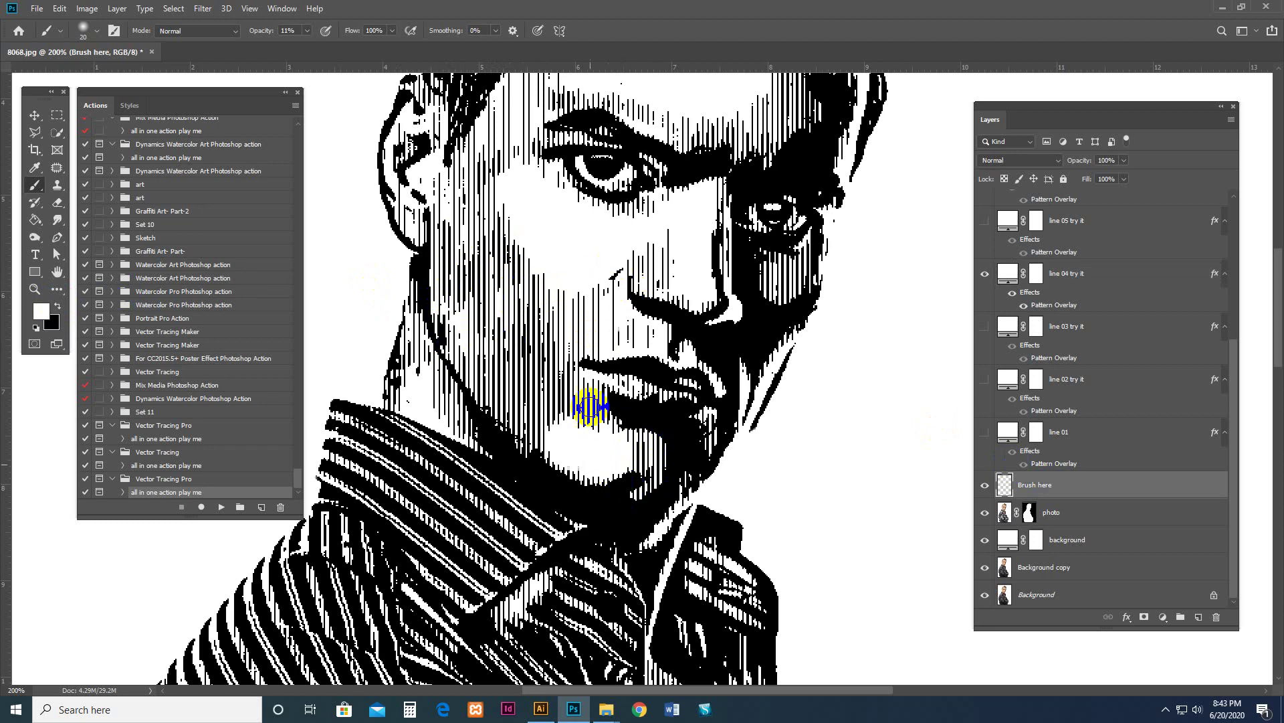
pyautogui.scroll(3, 591, 406)
pyautogui.moveTo(746, 373); pyautogui.dragTo(778, 416)
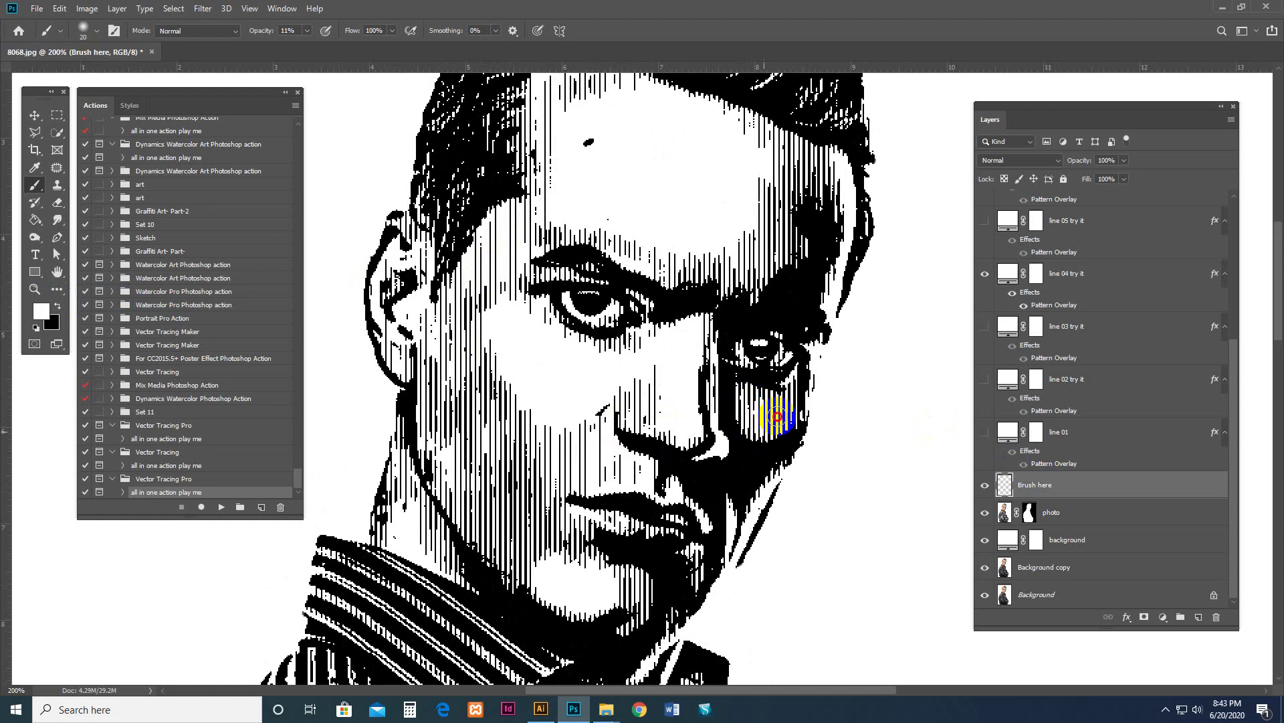
pyautogui.scroll(2, 752, 345)
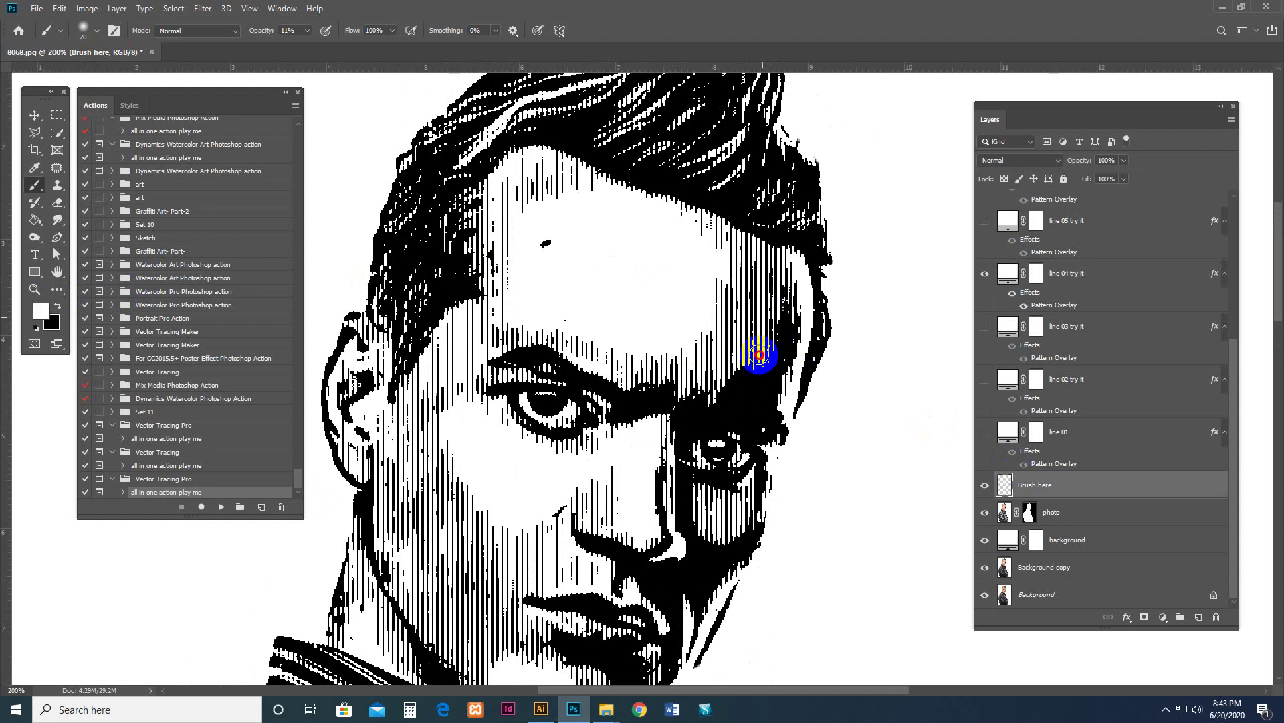
pyautogui.moveTo(760, 354)
pyautogui.mouseDown()
pyautogui.moveTo(696, 391)
pyautogui.moveTo(661, 394)
pyautogui.mouseUp()
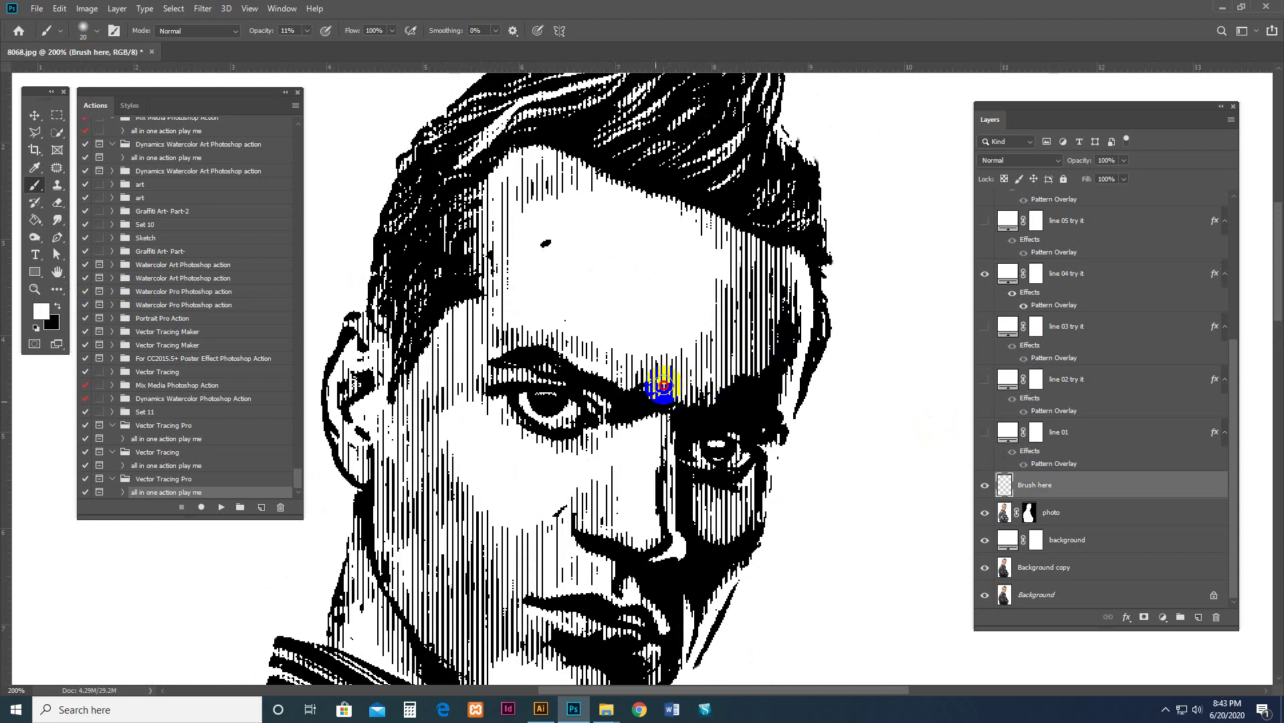
pyautogui.moveTo(553, 224)
pyautogui.mouseDown()
pyautogui.moveTo(677, 338)
pyautogui.moveTo(696, 422)
pyautogui.moveTo(658, 415)
pyautogui.moveTo(643, 430)
pyautogui.mouseUp()
pyautogui.click(653, 381)
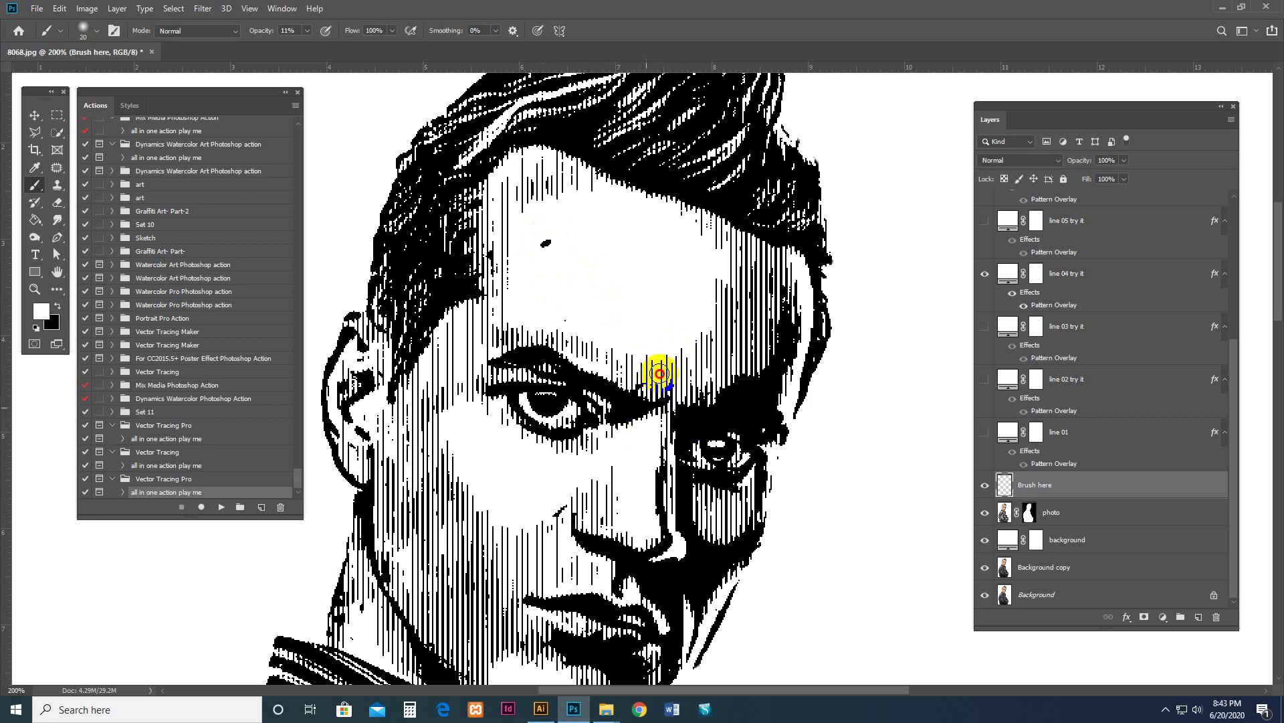
pyautogui.moveTo(658, 374); pyautogui.dragTo(680, 353)
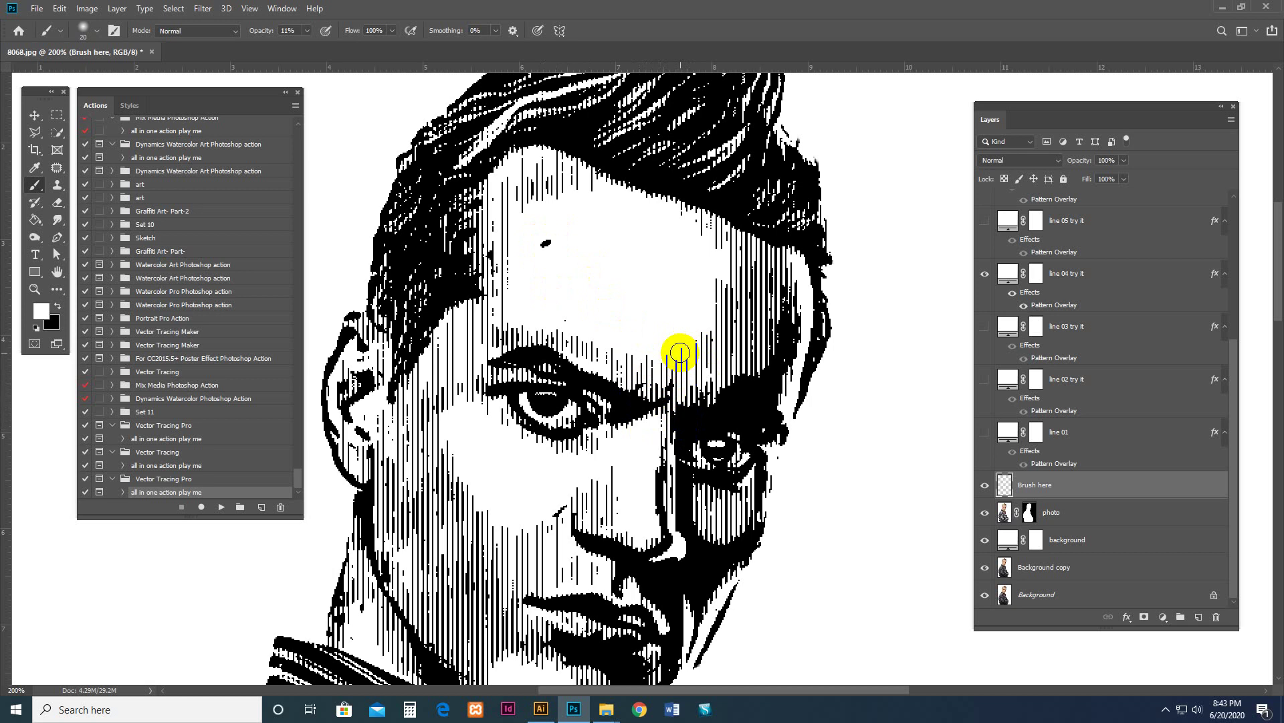
pyautogui.scroll(-5, 559, 430)
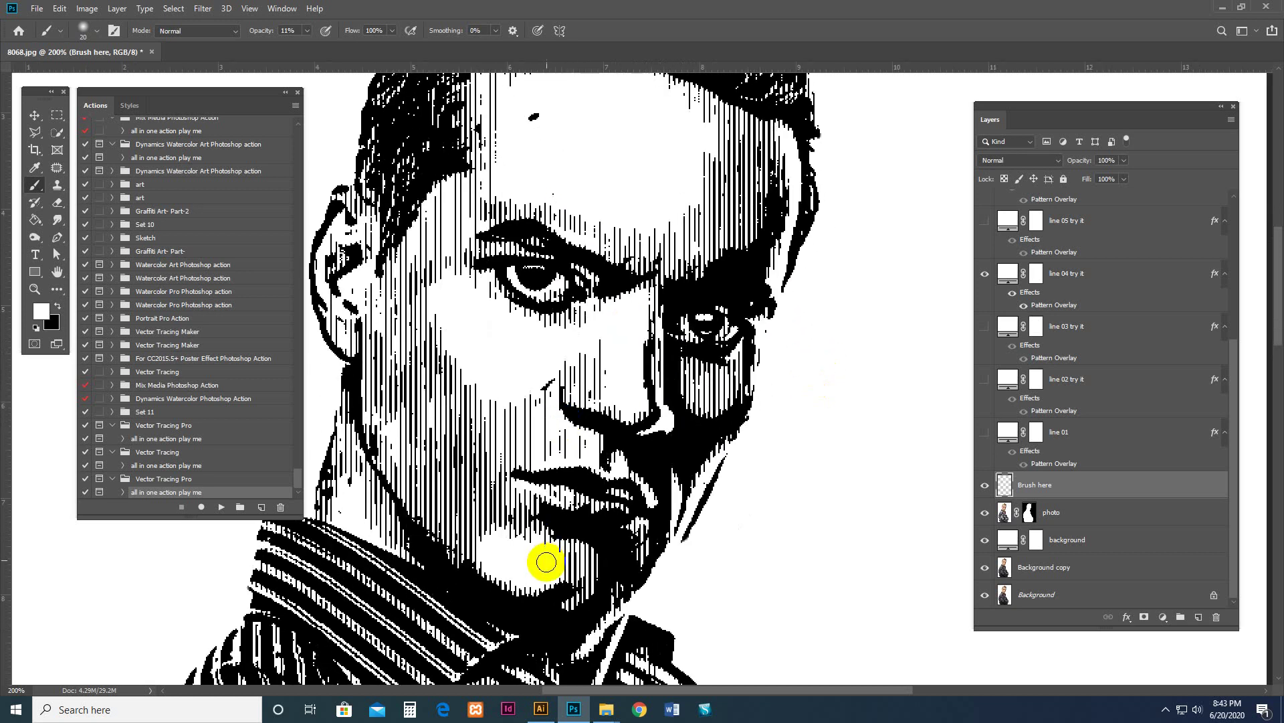
pyautogui.moveTo(539, 566)
pyautogui.mouseDown()
pyautogui.moveTo(562, 543)
pyautogui.moveTo(558, 584)
pyautogui.mouseUp()
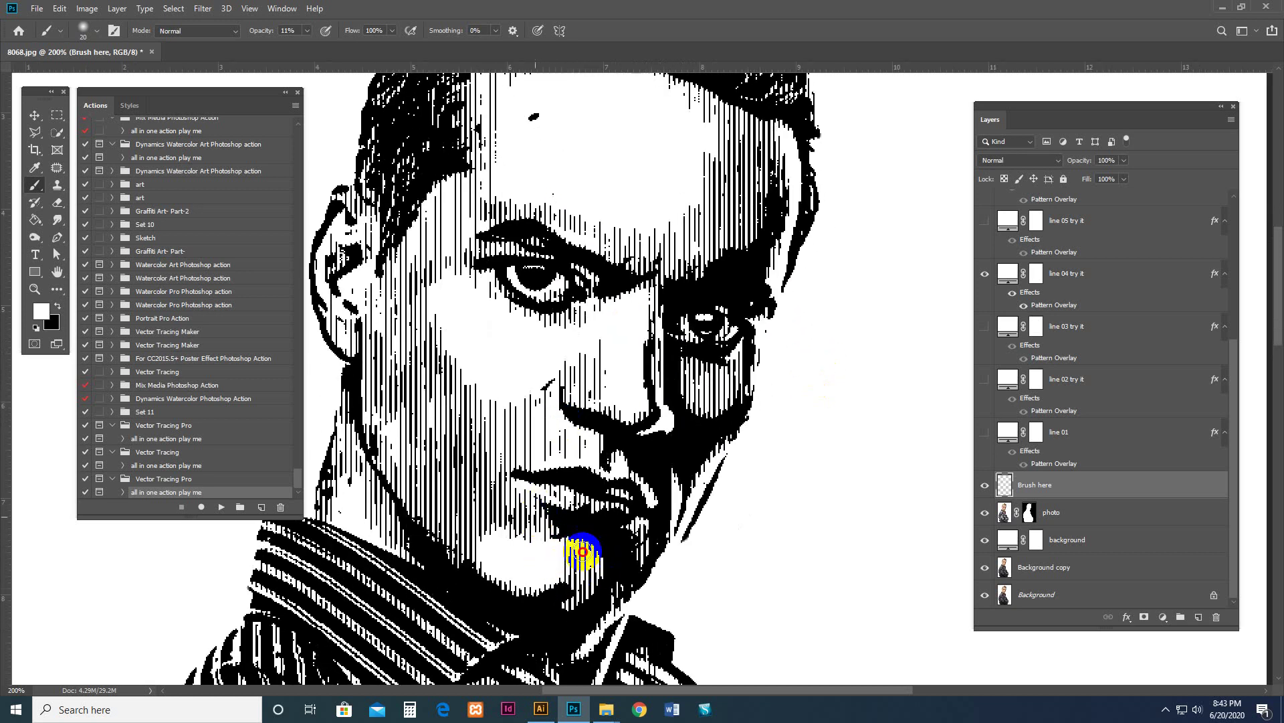
pyautogui.scroll(6, 733, 281)
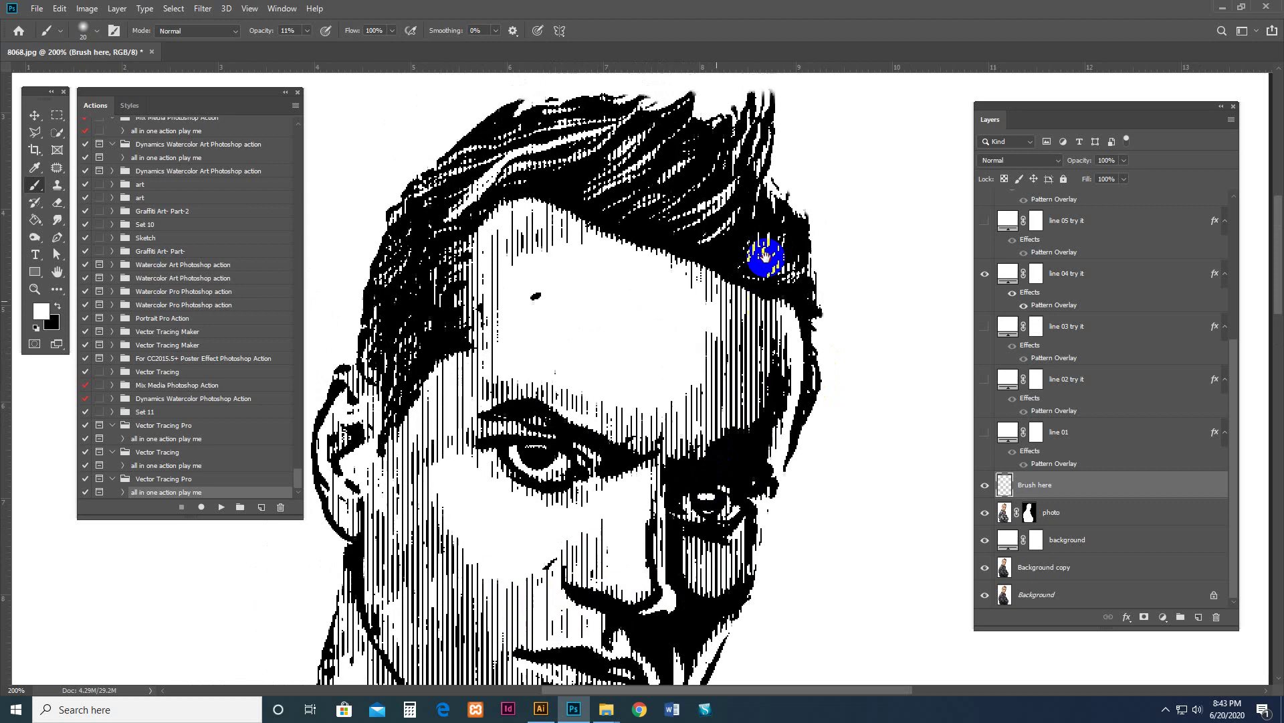
pyautogui.scroll(4, 1104, 322)
pyautogui.scroll(1, 1089, 323)
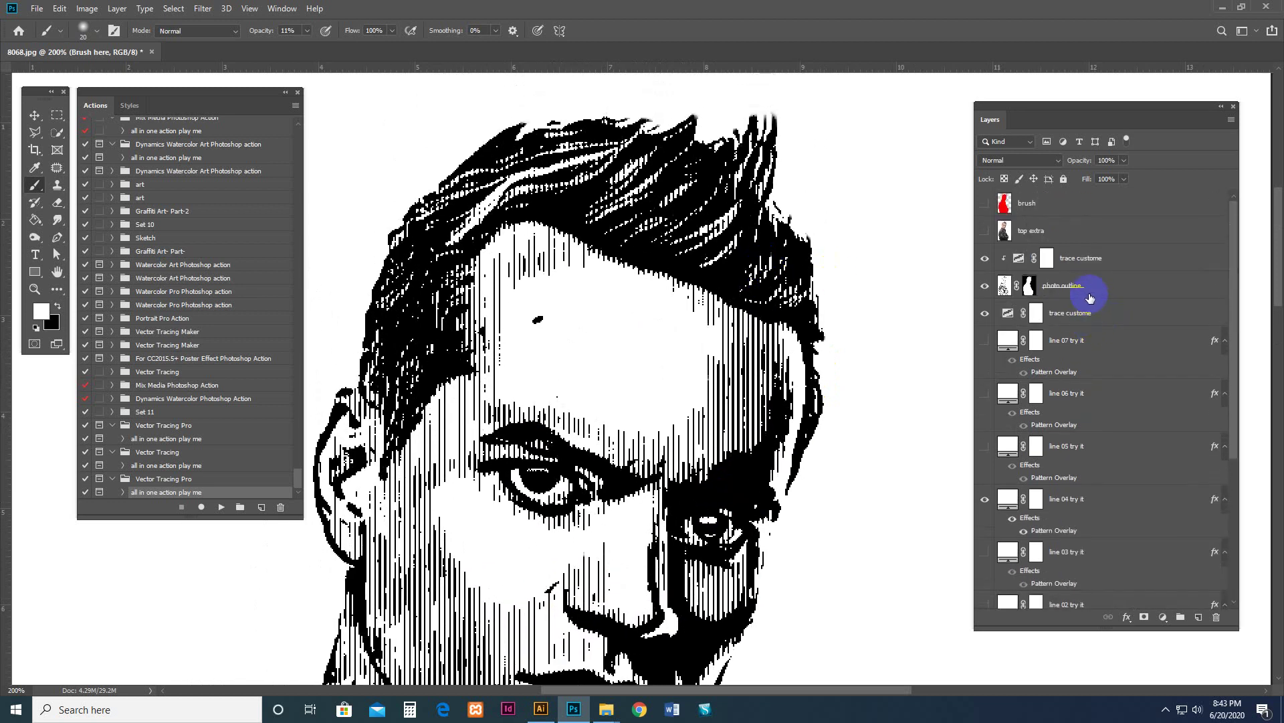
# Retune the trace custome Threshold Level to 200 in Properties
pyautogui.click(1077, 317)
pyautogui.scroll(-3, 799, 325)
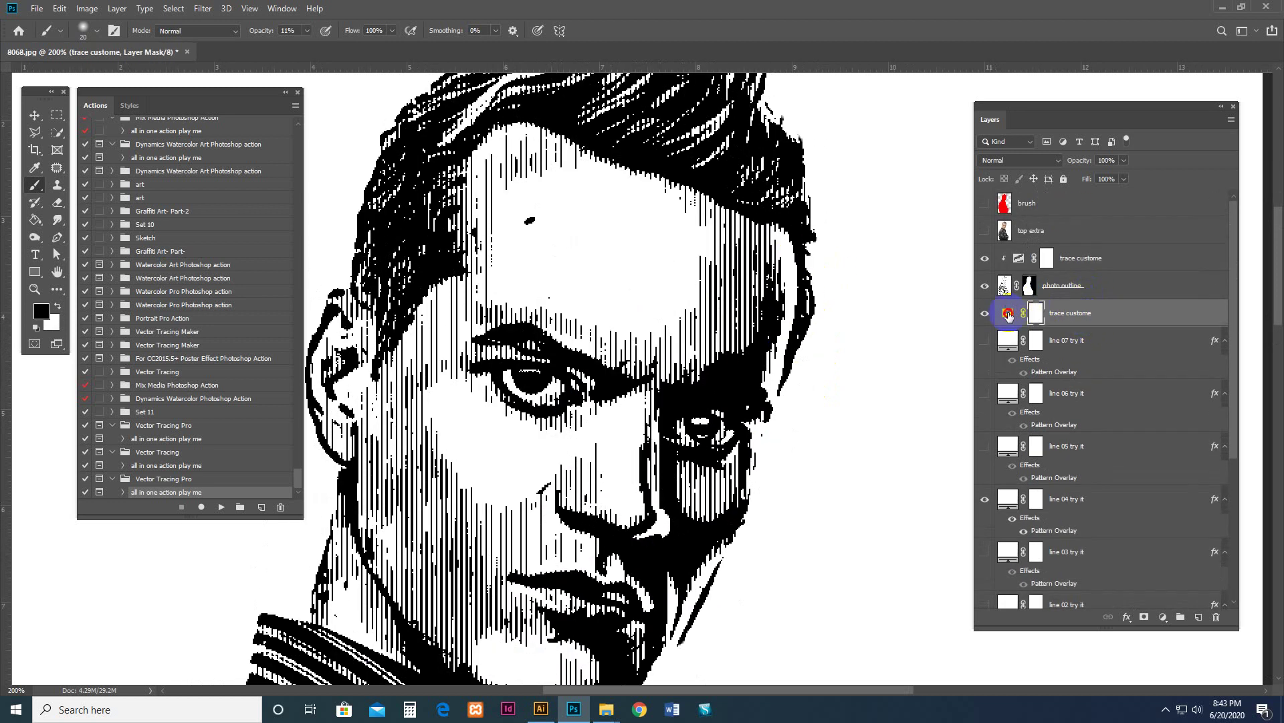
pyautogui.doubleClick(1007, 315)
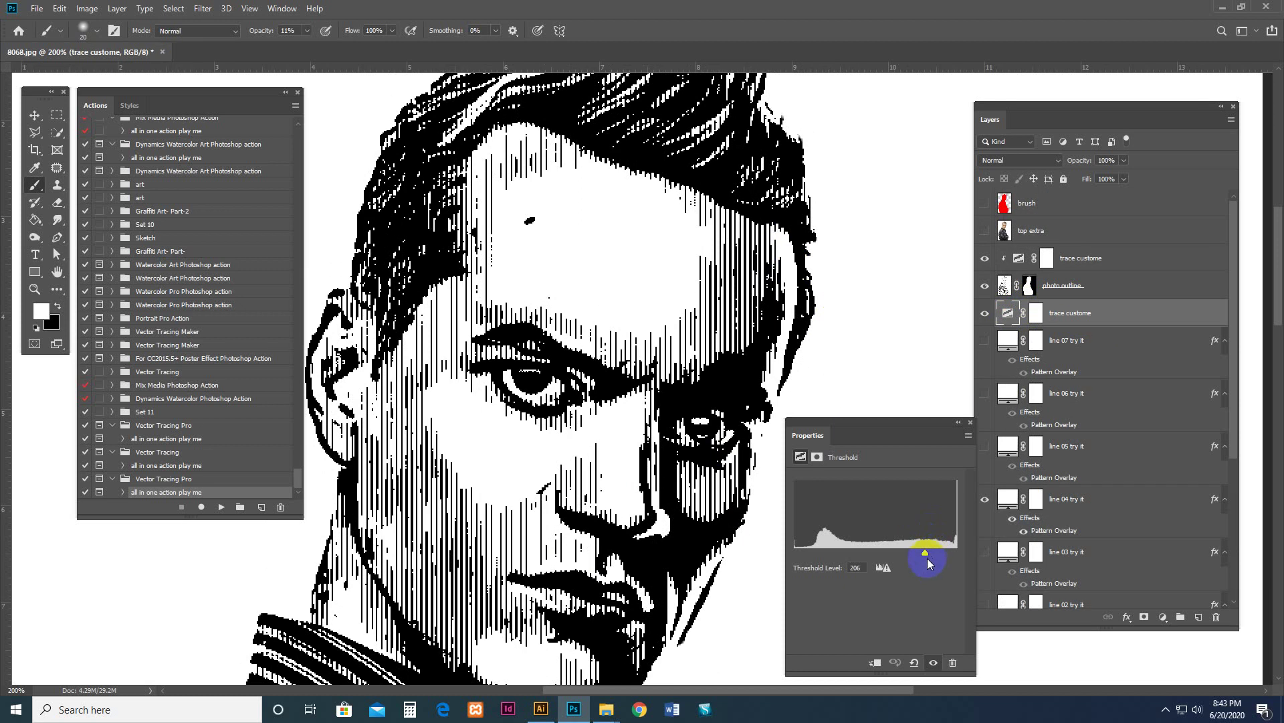
pyautogui.moveTo(898, 554)
pyautogui.mouseDown()
pyautogui.moveTo(940, 550)
pyautogui.moveTo(889, 552)
pyautogui.moveTo(923, 558)
pyautogui.mouseUp()
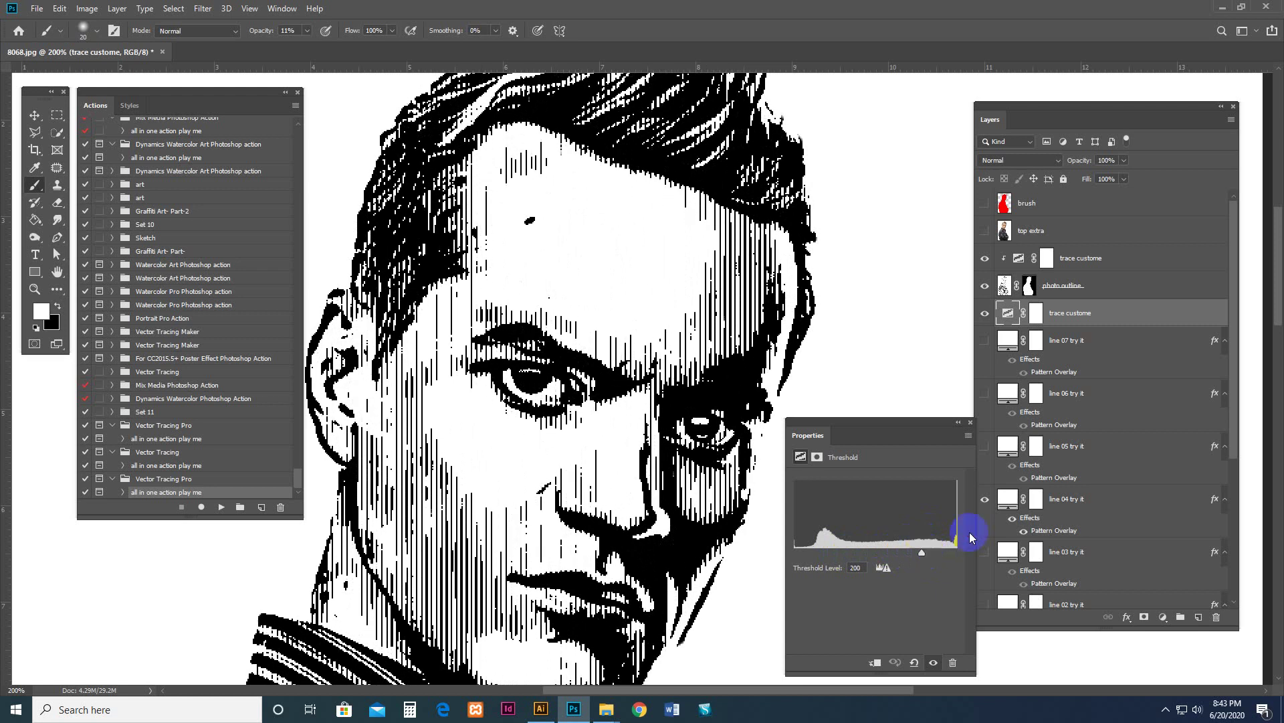
pyautogui.click(1016, 289)
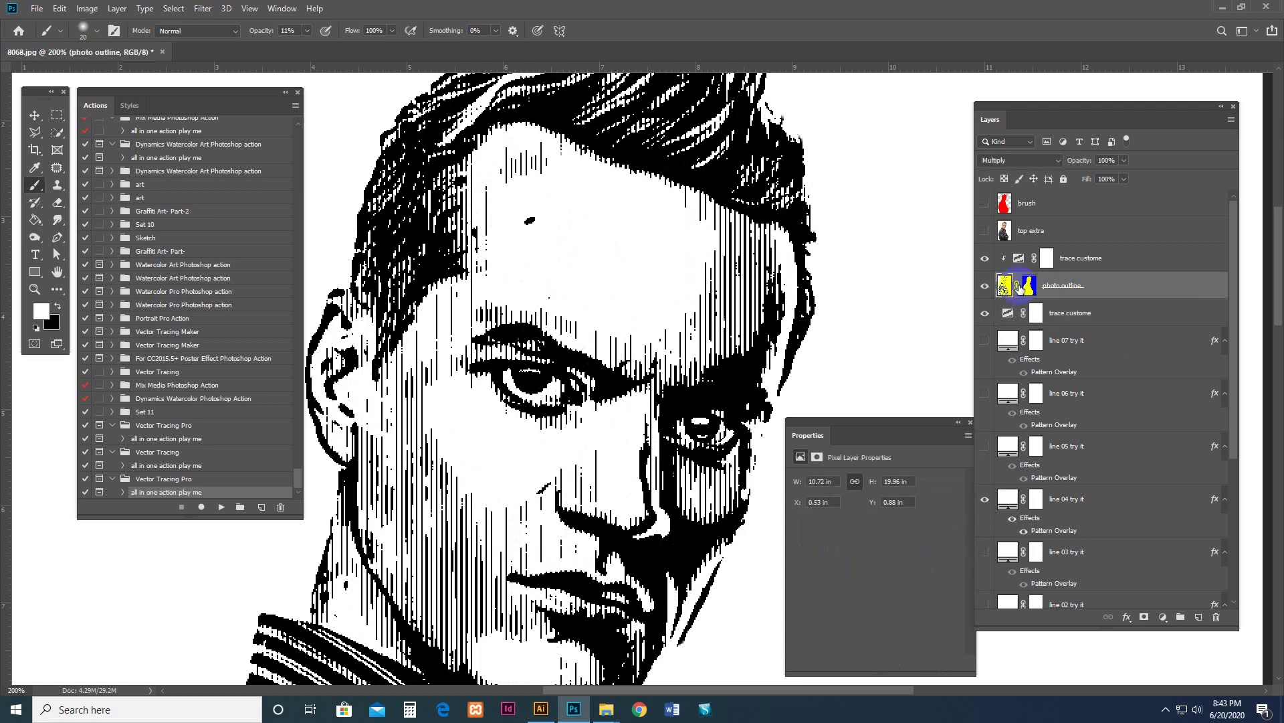
pyautogui.click(986, 289)
pyautogui.click(985, 289)
pyautogui.click(1029, 288)
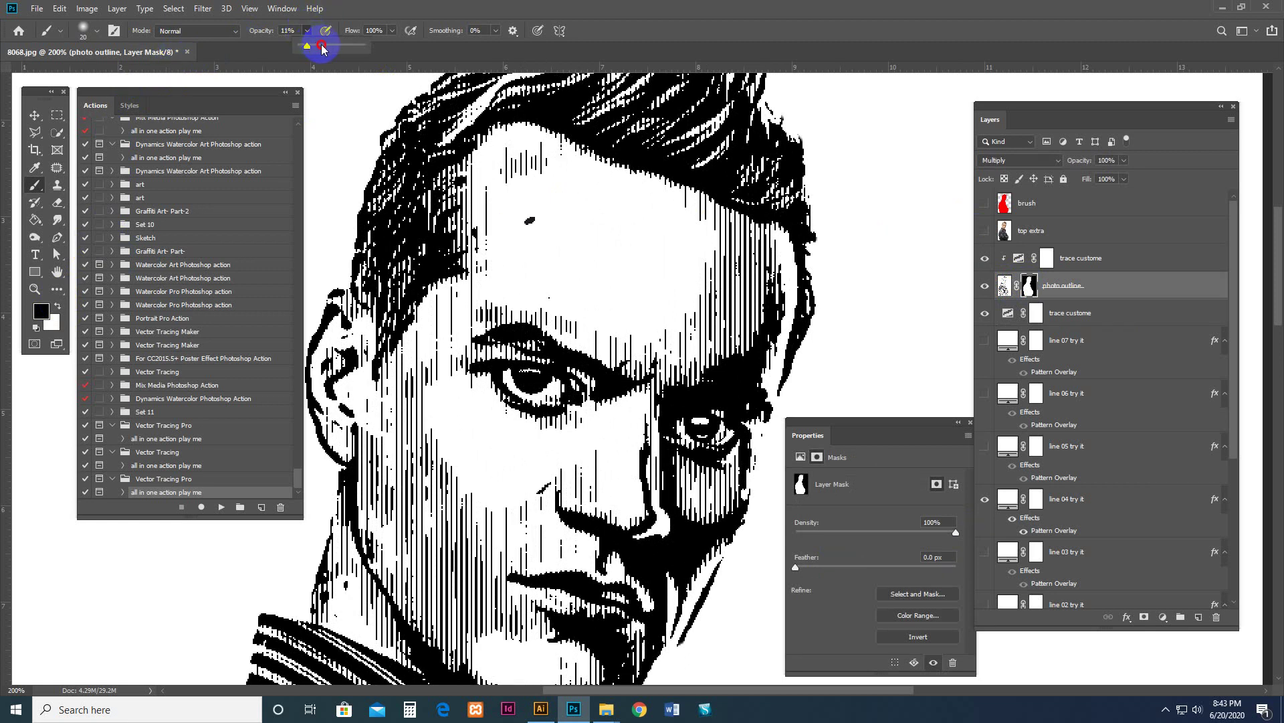
pyautogui.moveTo(321, 47); pyautogui.dragTo(409, 47)
pyautogui.click(531, 221)
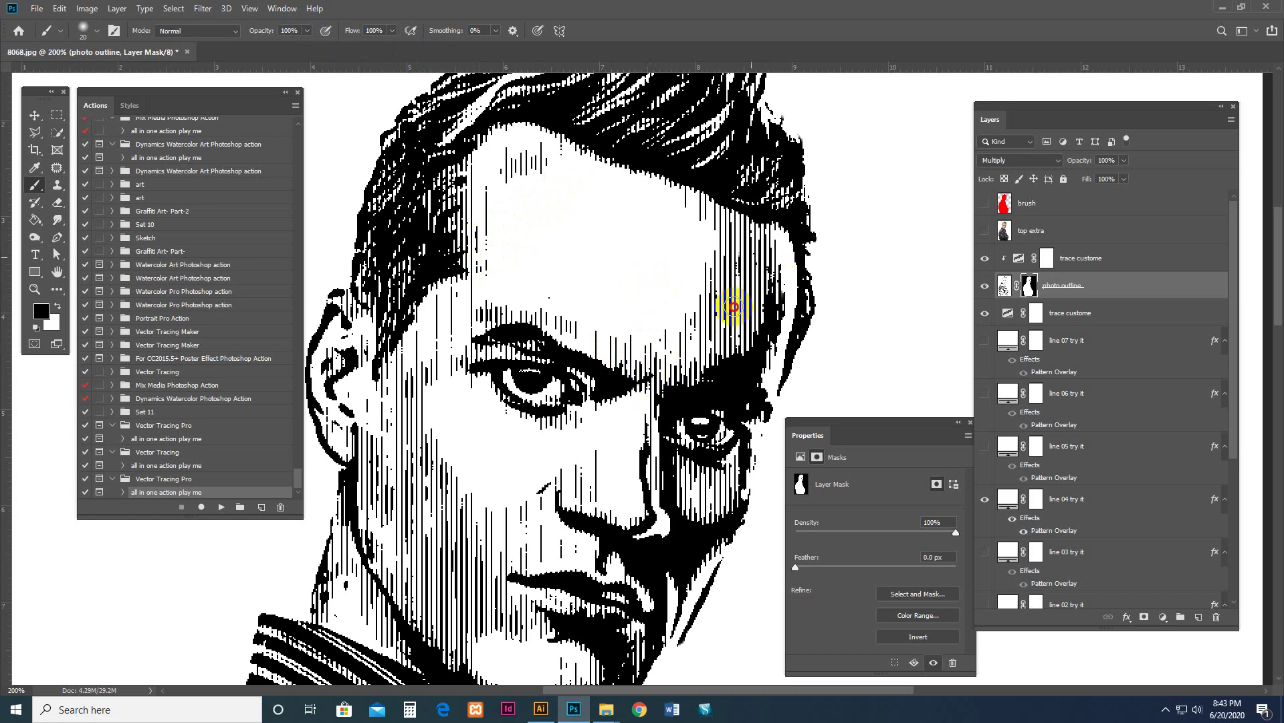
pyautogui.click(707, 372)
pyautogui.click(700, 438)
pyautogui.scroll(-2, 653, 435)
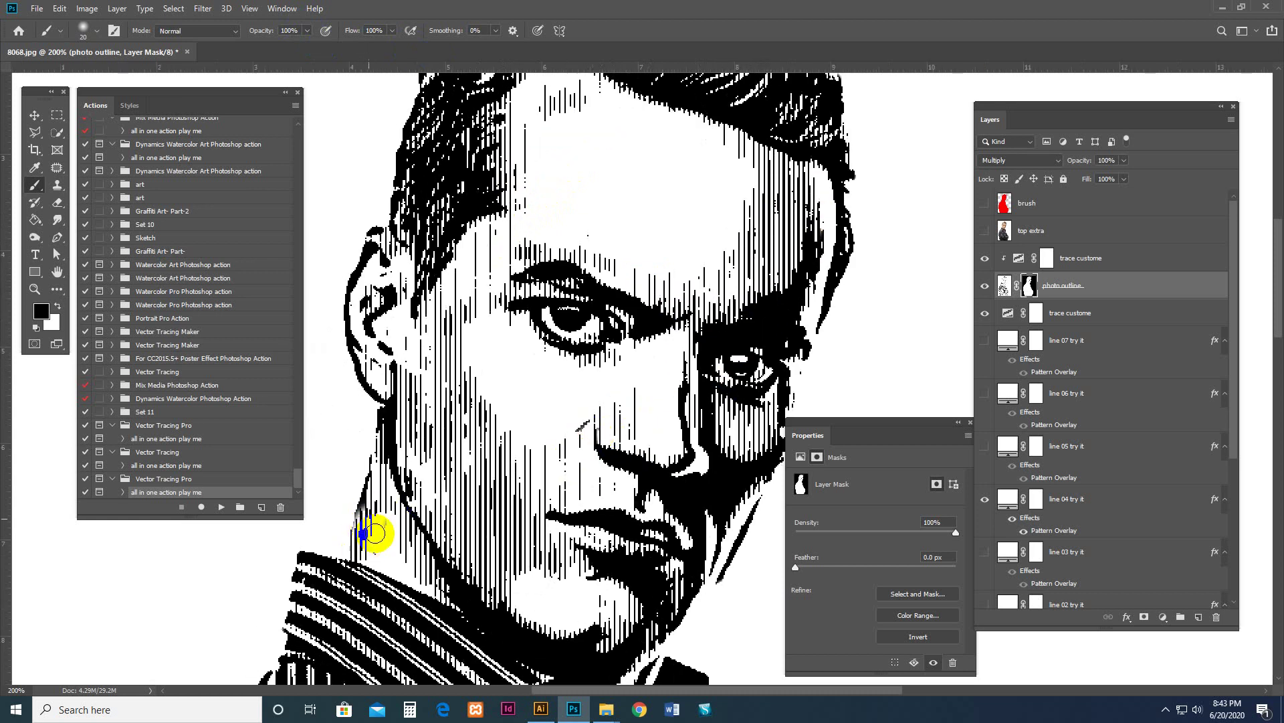
pyautogui.scroll(3, 372, 489)
pyautogui.moveTo(593, 226); pyautogui.dragTo(483, 251)
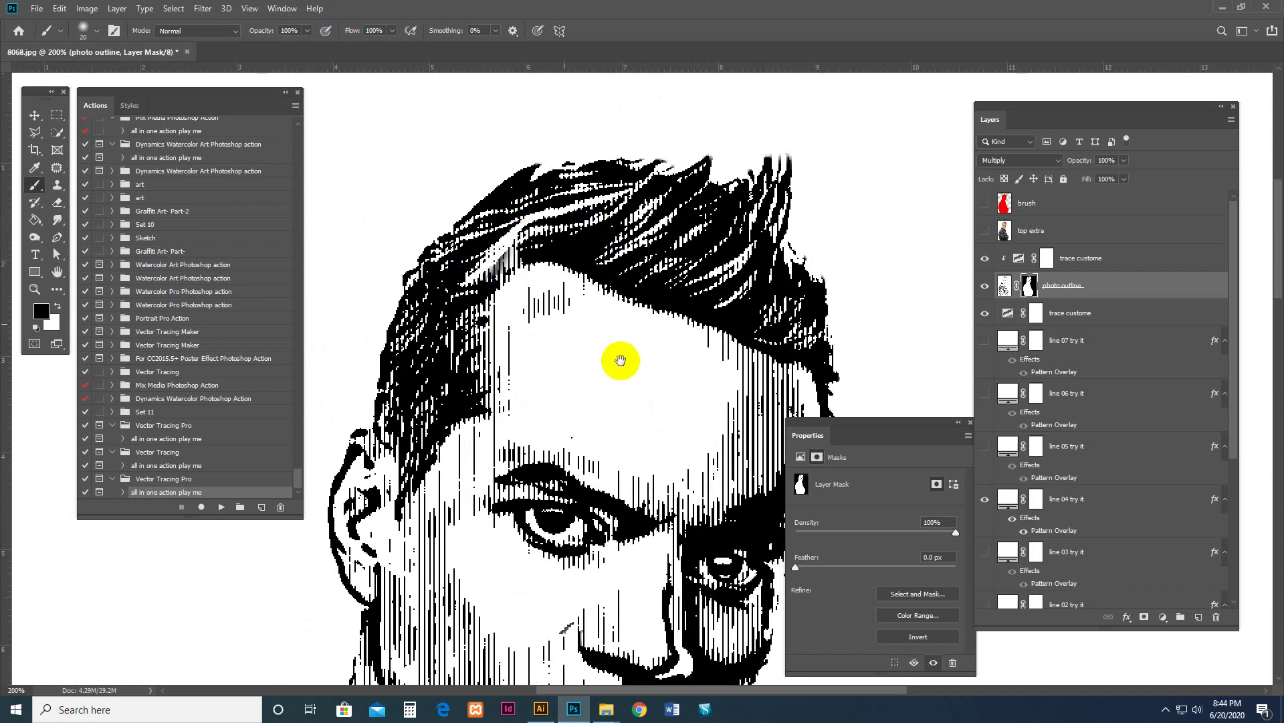
pyautogui.scroll(-2, 602, 301)
pyautogui.moveTo(450, 129); pyautogui.dragTo(510, 186)
pyautogui.scroll(-2, 603, 252)
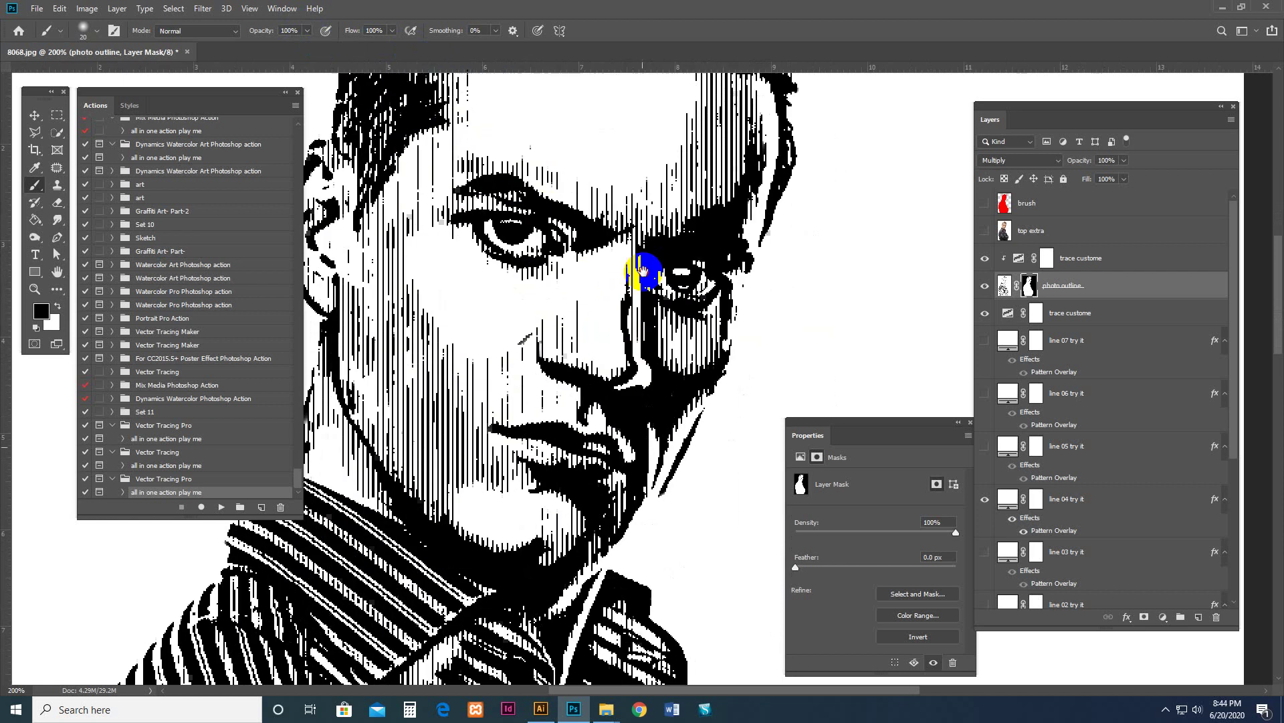
pyautogui.scroll(-3, 683, 301)
pyautogui.moveTo(813, 137); pyautogui.dragTo(812, 195)
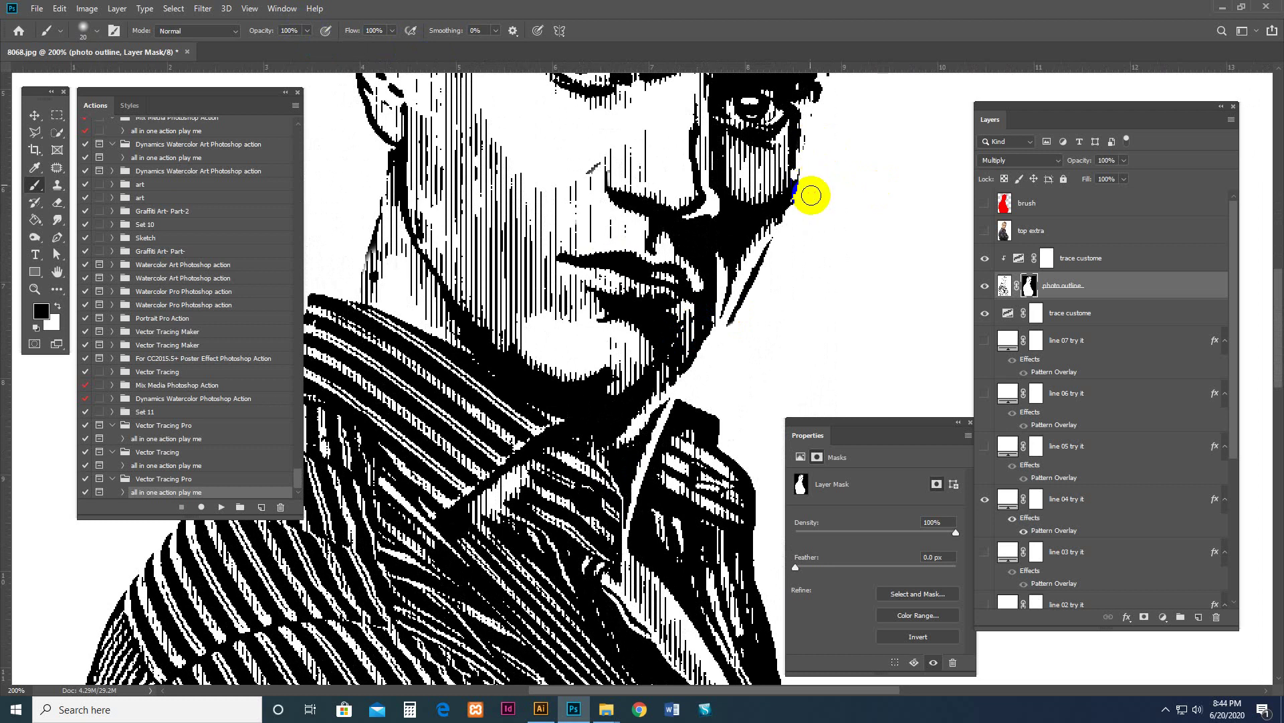
pyautogui.click(985, 287)
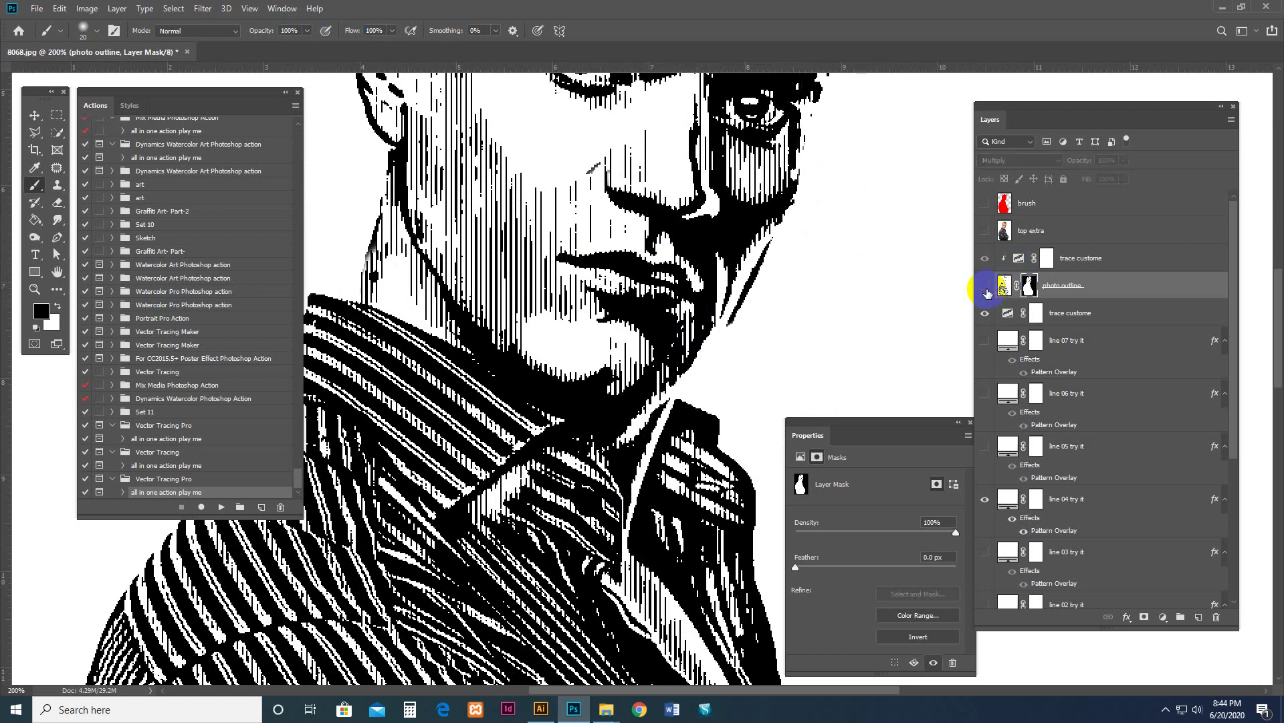
pyautogui.click(985, 286)
pyautogui.moveTo(734, 310); pyautogui.dragTo(602, 320)
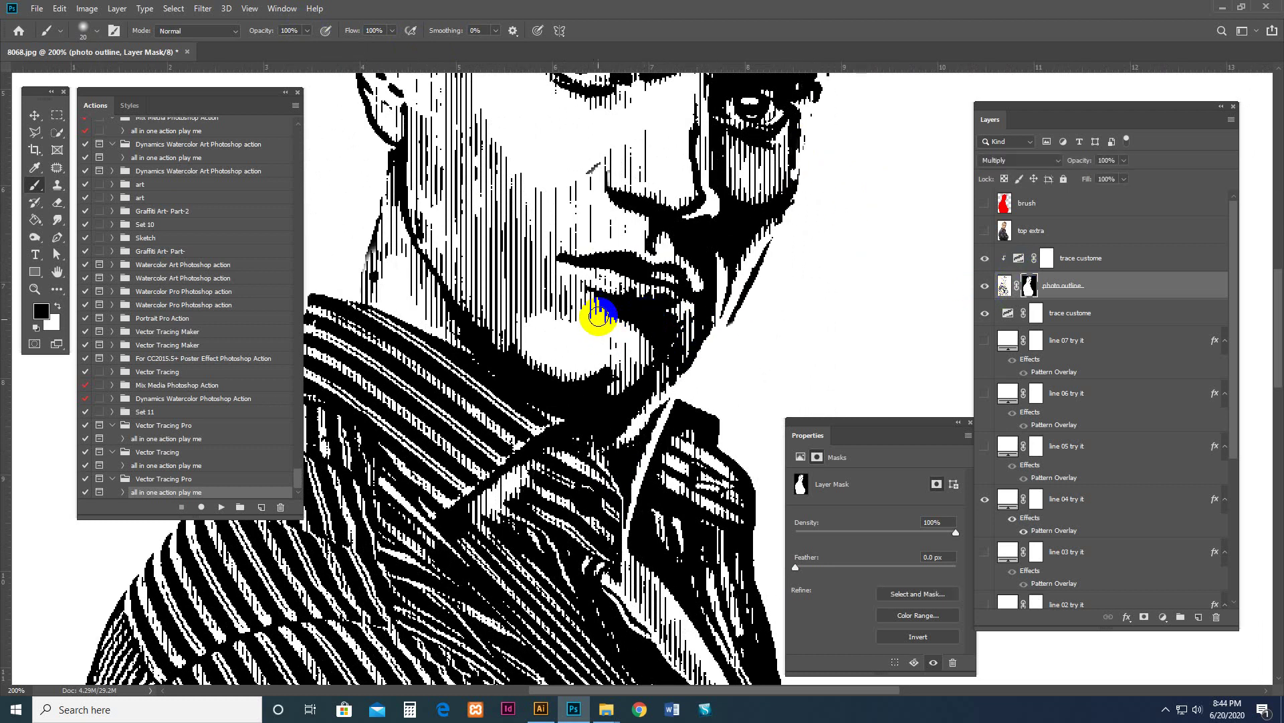
pyautogui.click(1018, 286)
pyautogui.click(984, 287)
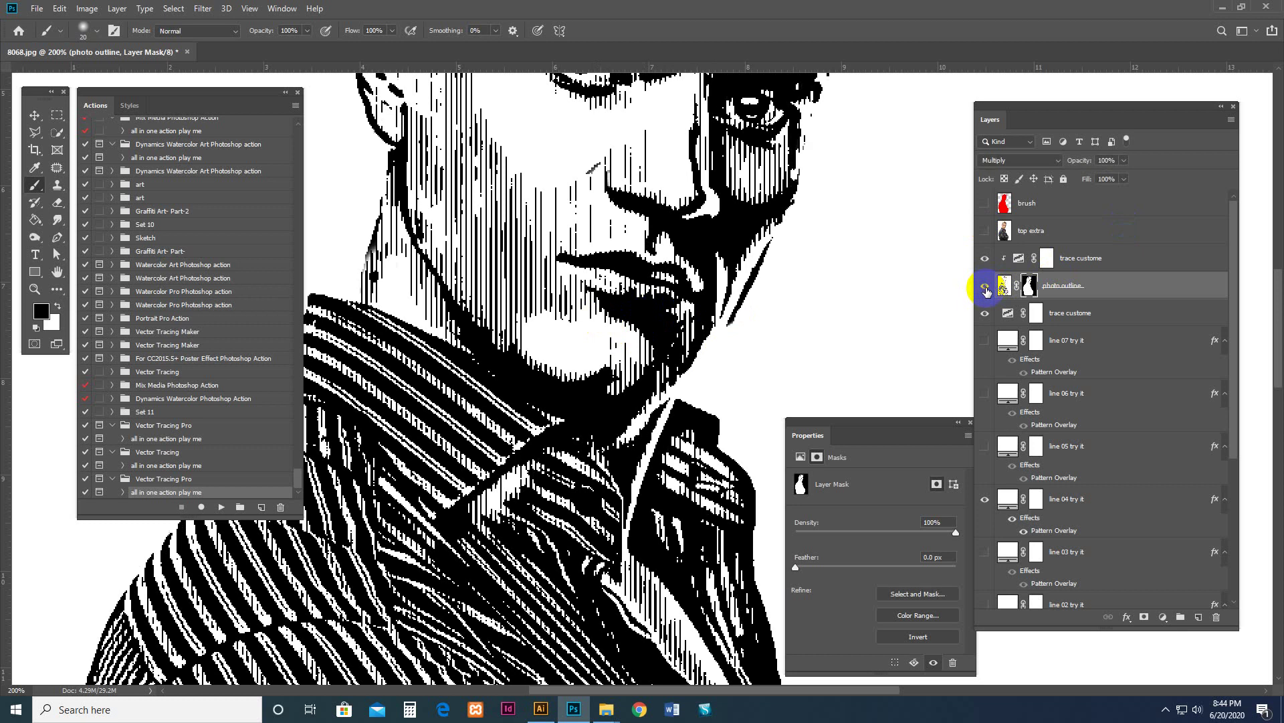
pyautogui.moveTo(568, 278)
pyautogui.mouseDown()
pyautogui.moveTo(614, 271)
pyautogui.moveTo(625, 302)
pyautogui.moveTo(716, 402)
pyautogui.moveTo(666, 368)
pyautogui.mouseUp()
# Lower the trace custome Threshold Level again and close the Properties panel
pyautogui.click(1021, 259)
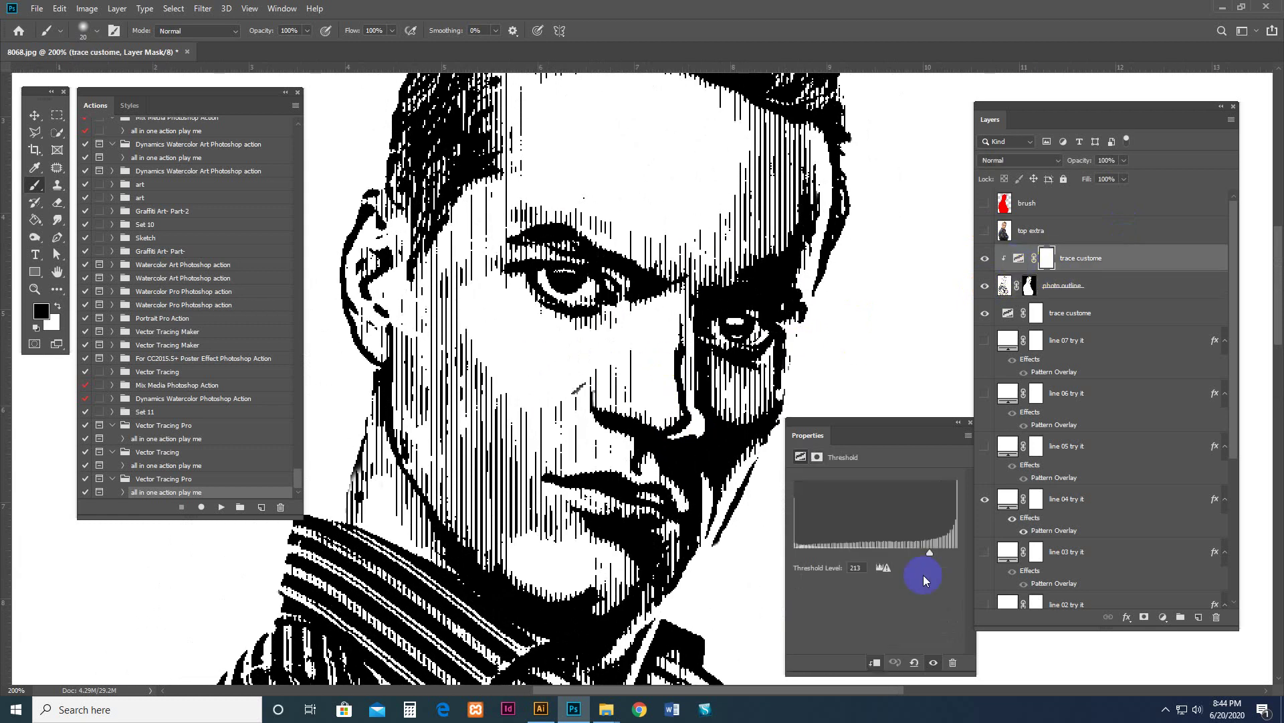
pyautogui.moveTo(930, 565)
pyautogui.mouseDown()
pyautogui.moveTo(897, 559)
pyautogui.moveTo(951, 554)
pyautogui.moveTo(927, 554)
pyautogui.mouseUp()
pyautogui.click(970, 427)
pyautogui.scroll(-3, 833, 367)
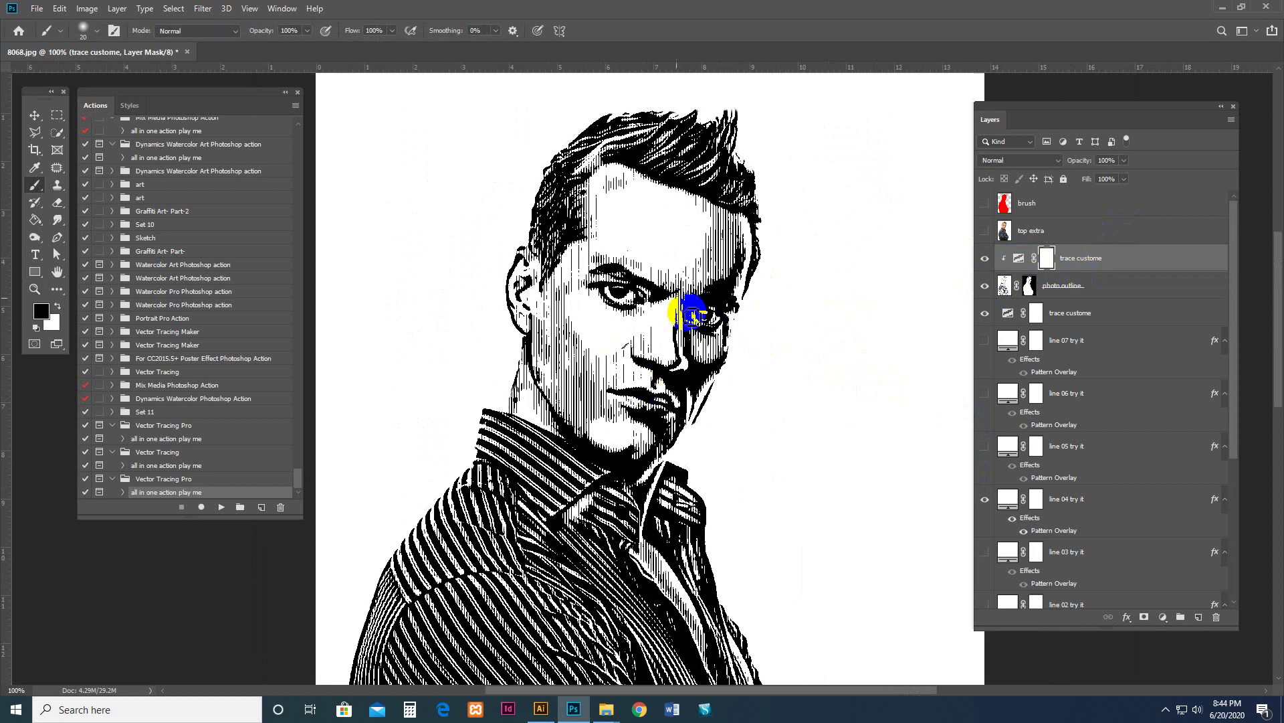
pyautogui.scroll(2, 729, 321)
pyautogui.scroll(2, 729, 321)
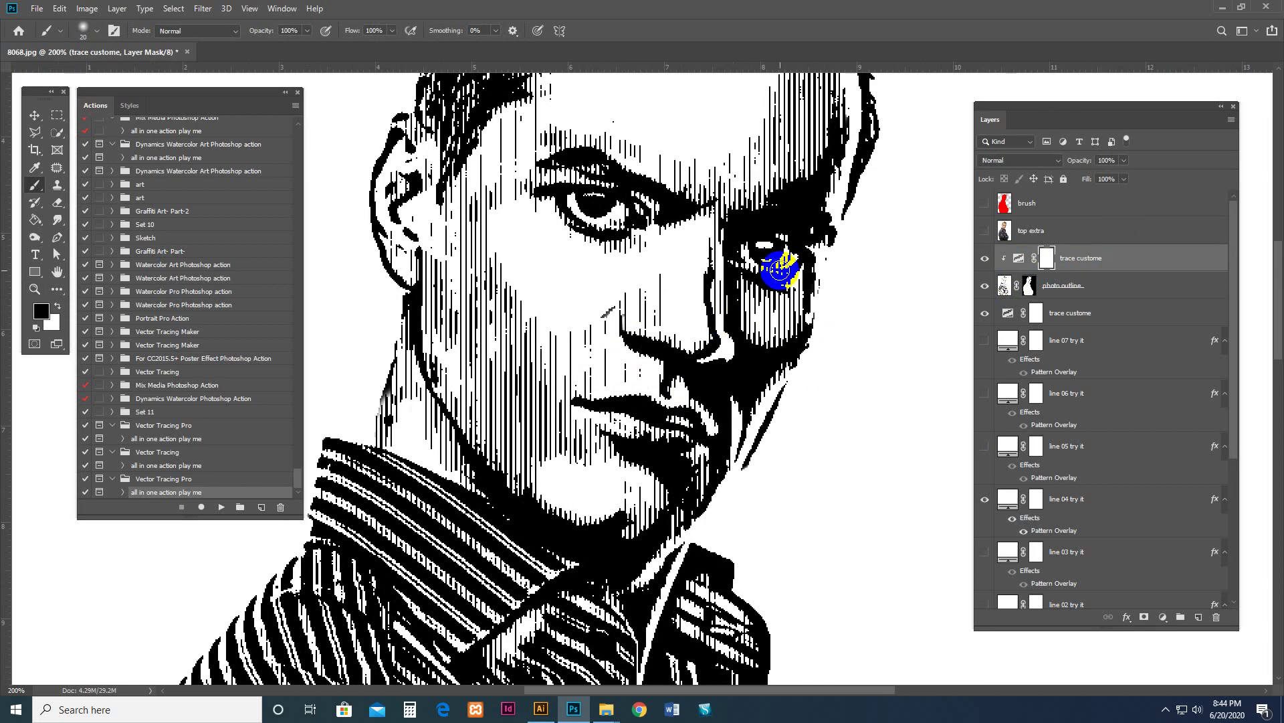
pyautogui.scroll(-2, 780, 269)
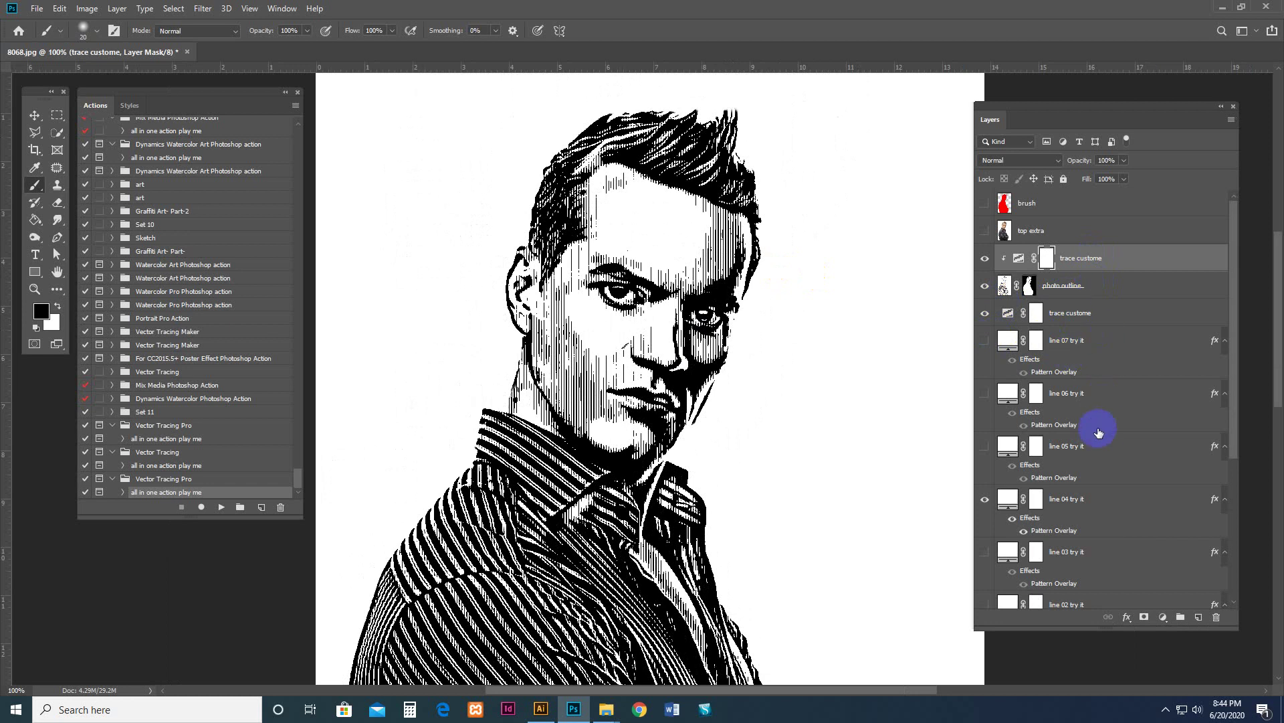
# Select the line, photo and tracing layers and merge them into trace custome with Ctrl+E
pyautogui.click(1112, 253)
pyautogui.scroll(-5, 1132, 471)
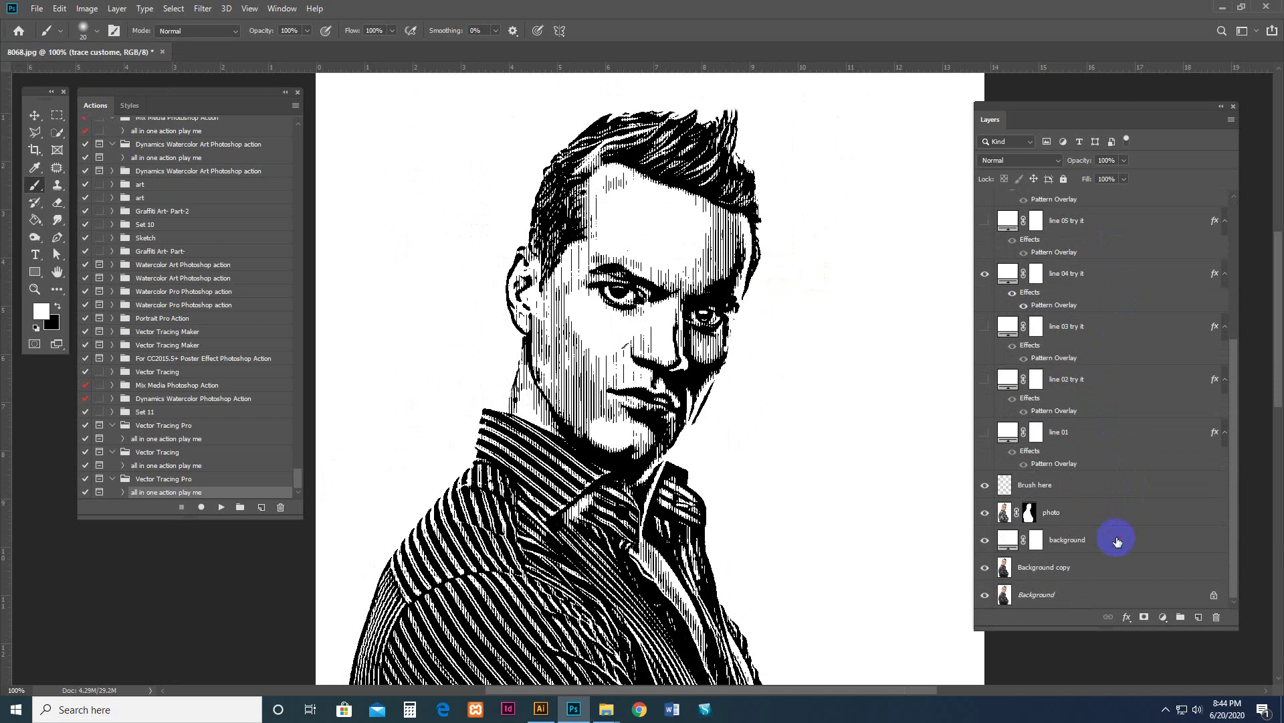
pyautogui.keyDown('shift'); pyautogui.click(1116, 542); pyautogui.keyUp('shift')
pyautogui.scroll(2, 1082, 379)
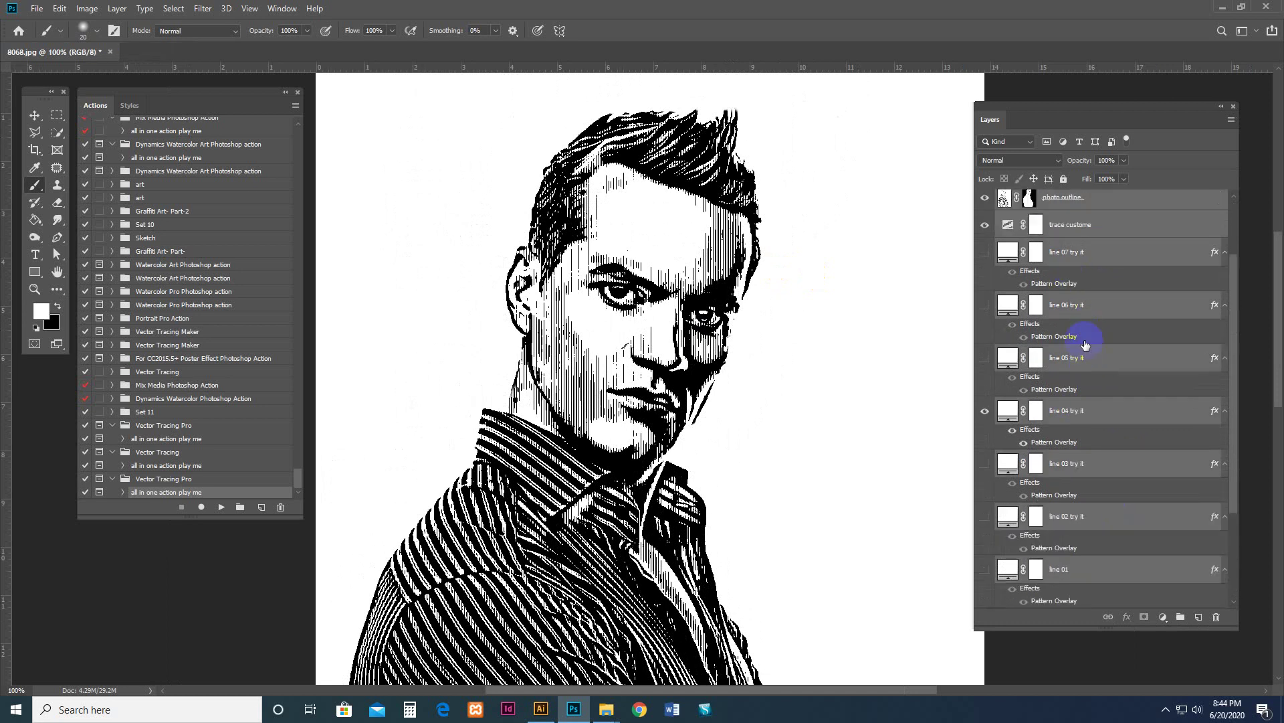
pyautogui.scroll(2, 1089, 355)
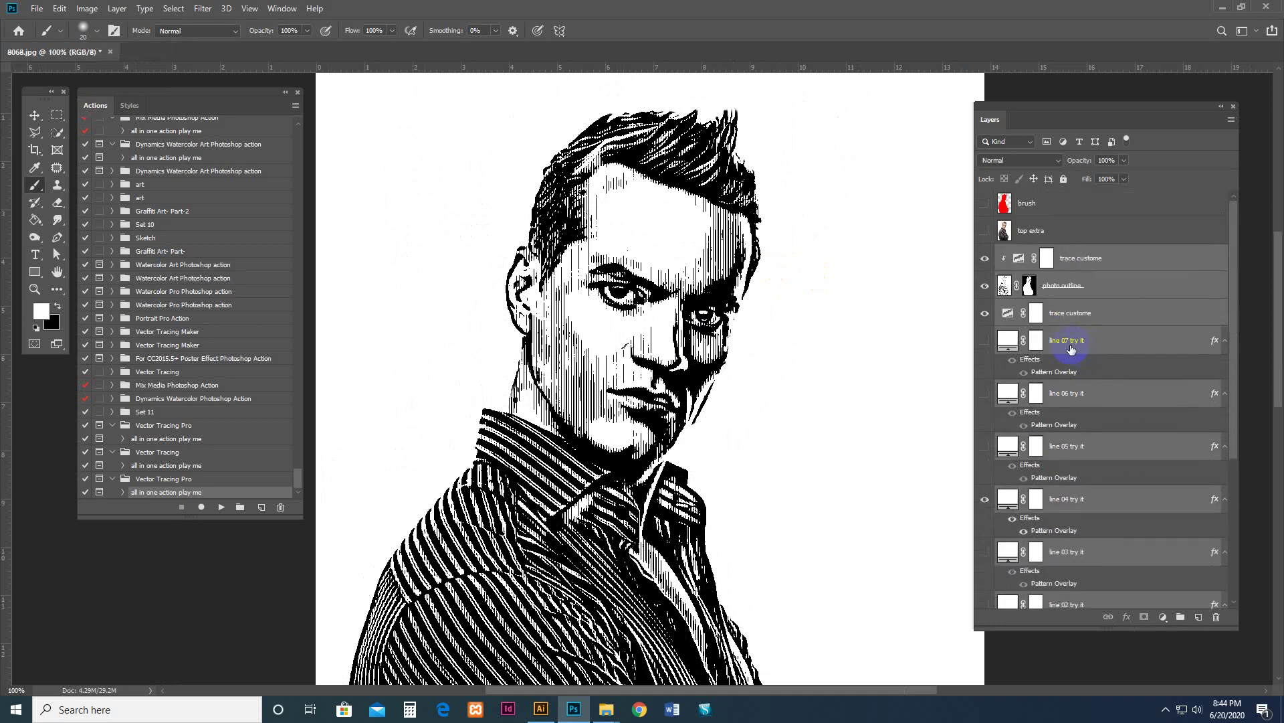
pyautogui.hotkey('ctrl', 'e')
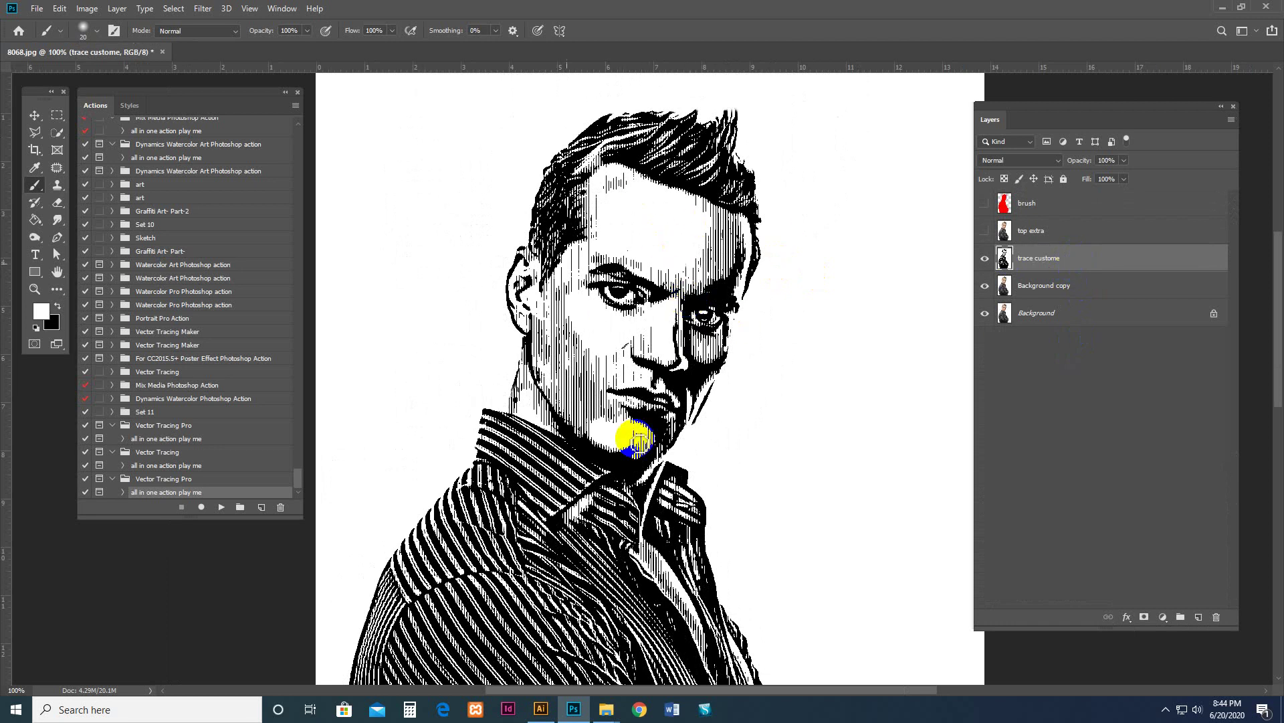
# Select the portrait's Shadows using Select > Color Range
pyautogui.click(175, 8)
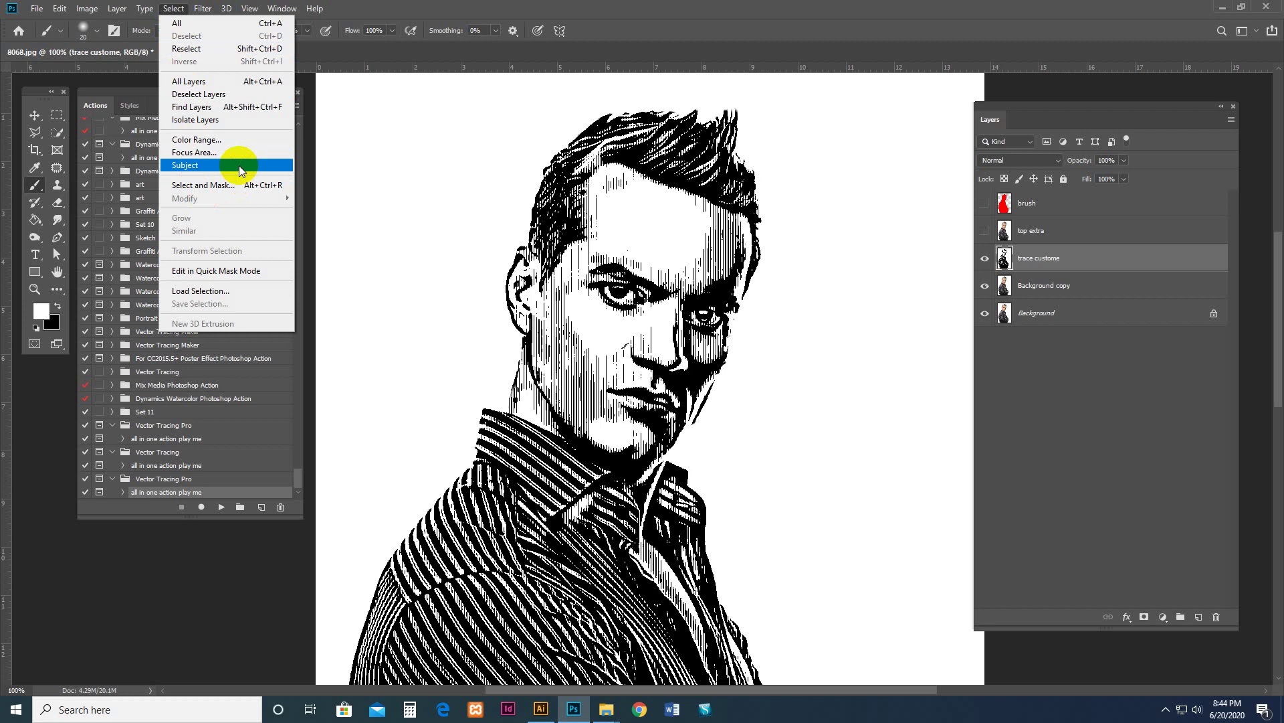
pyautogui.click(225, 144)
pyautogui.click(743, 129)
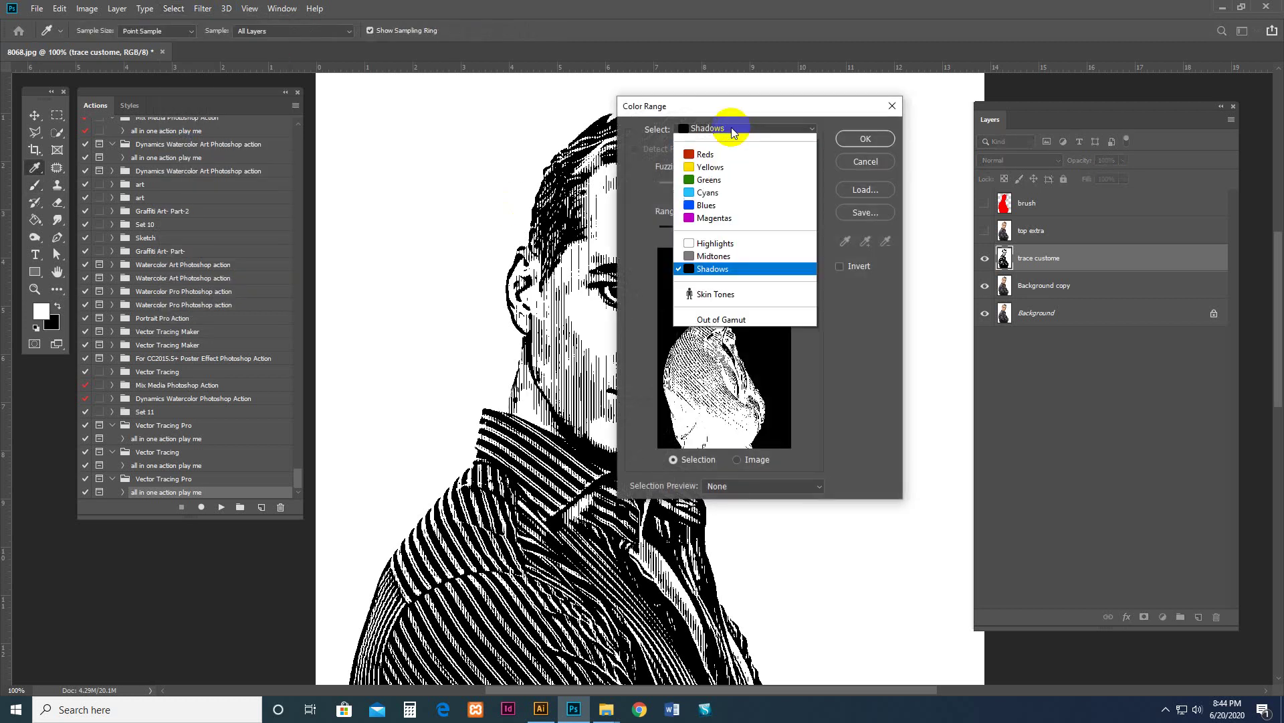
pyautogui.click(706, 282)
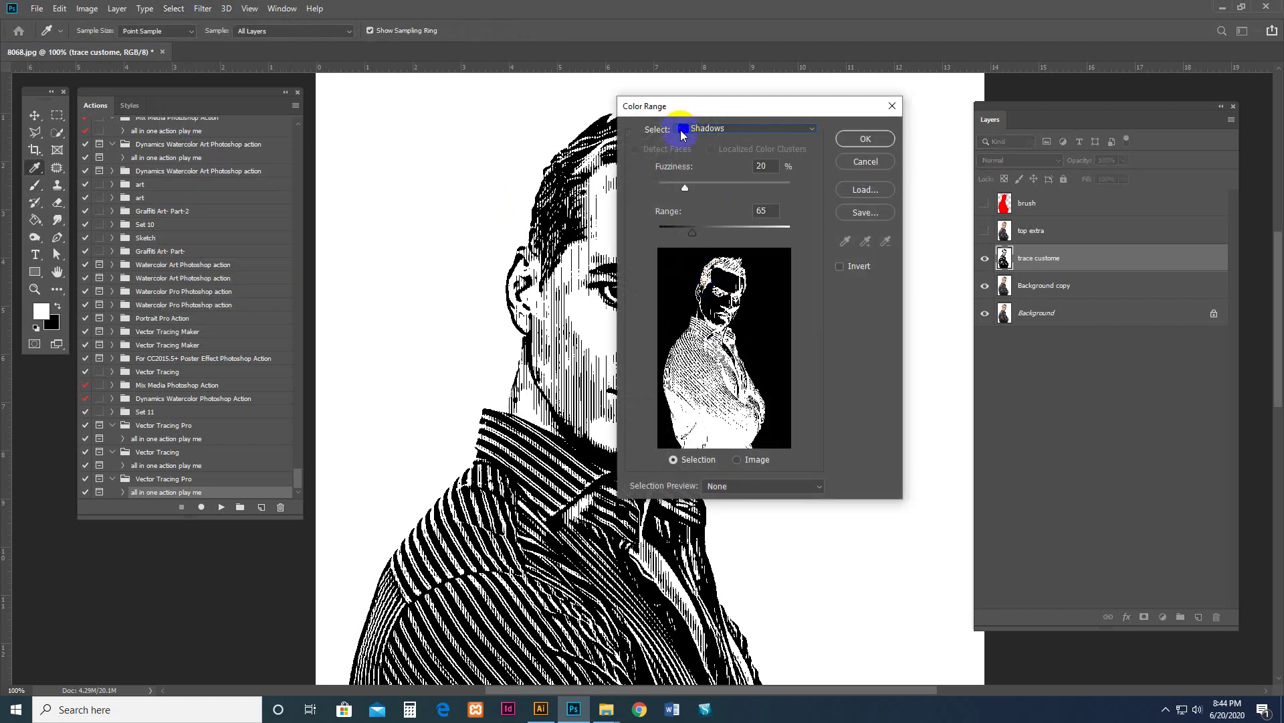
pyautogui.click(720, 131)
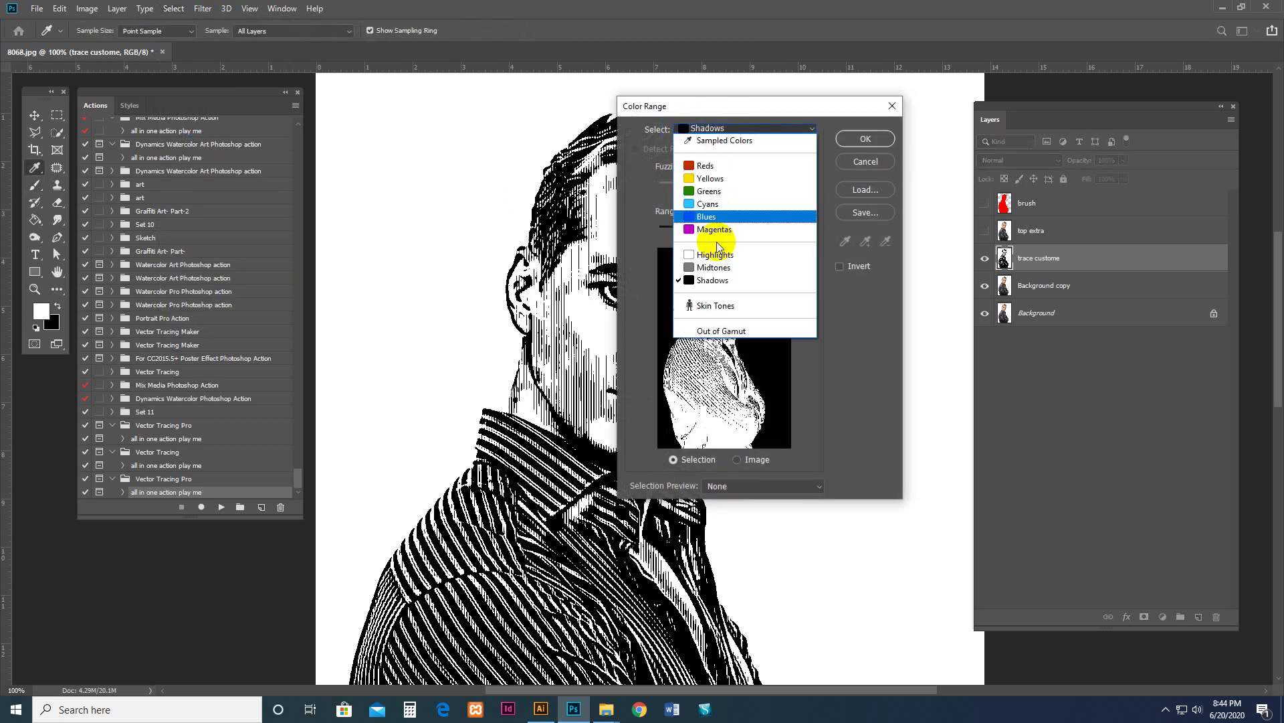
pyautogui.click(717, 280)
pyautogui.click(865, 140)
pyautogui.press('b')
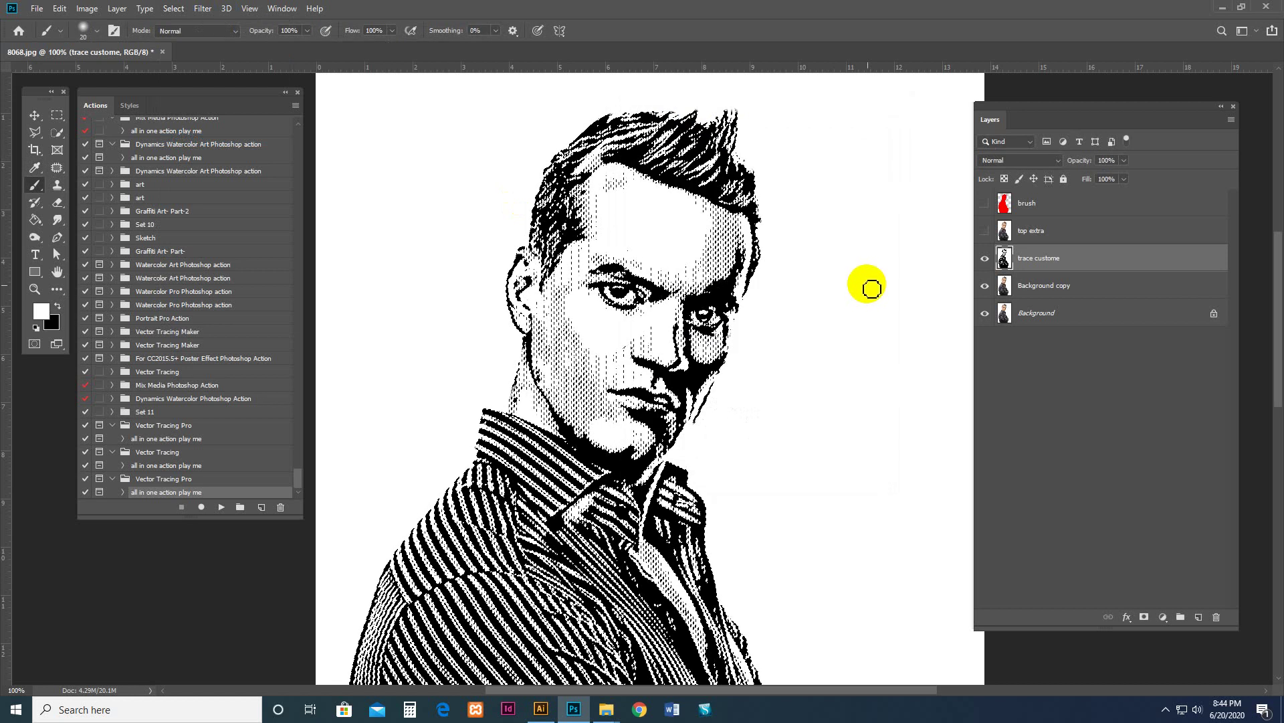
# Add a red (e90f0f) Solid Color fill layer masked to the shadow selection
pyautogui.moveTo(613, 289); pyautogui.dragTo(640, 296)
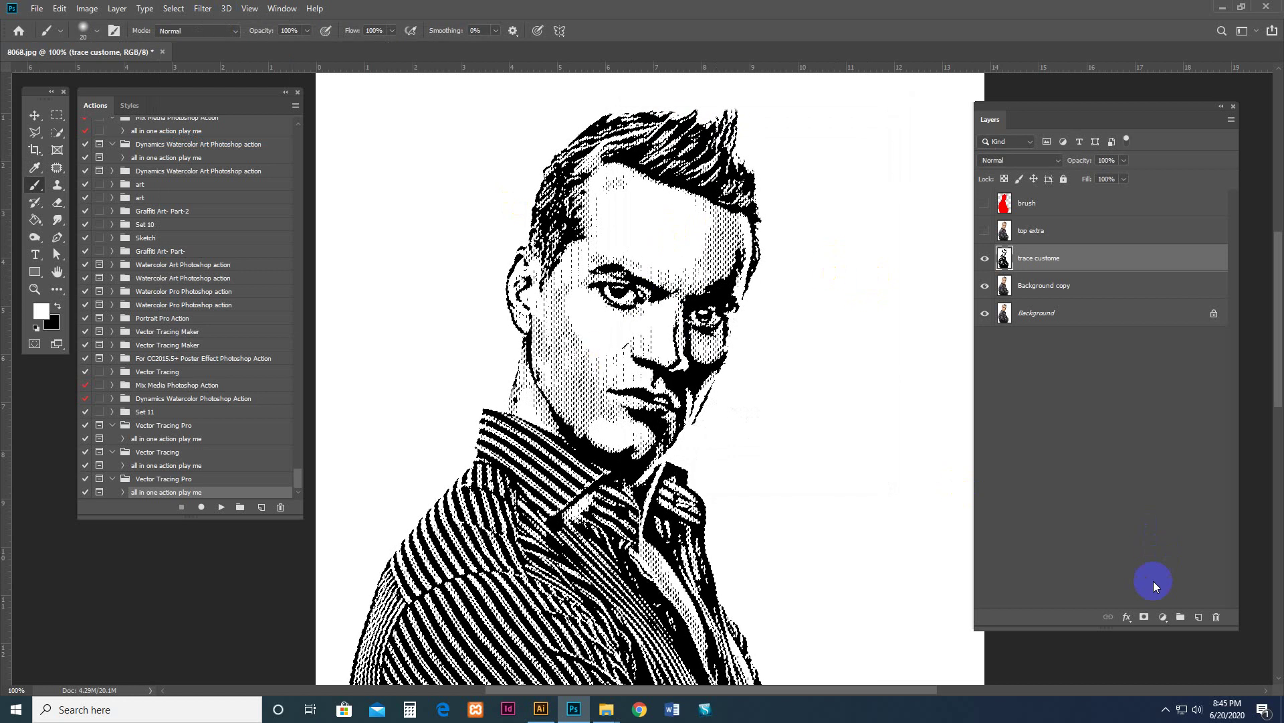
pyautogui.click(1165, 618)
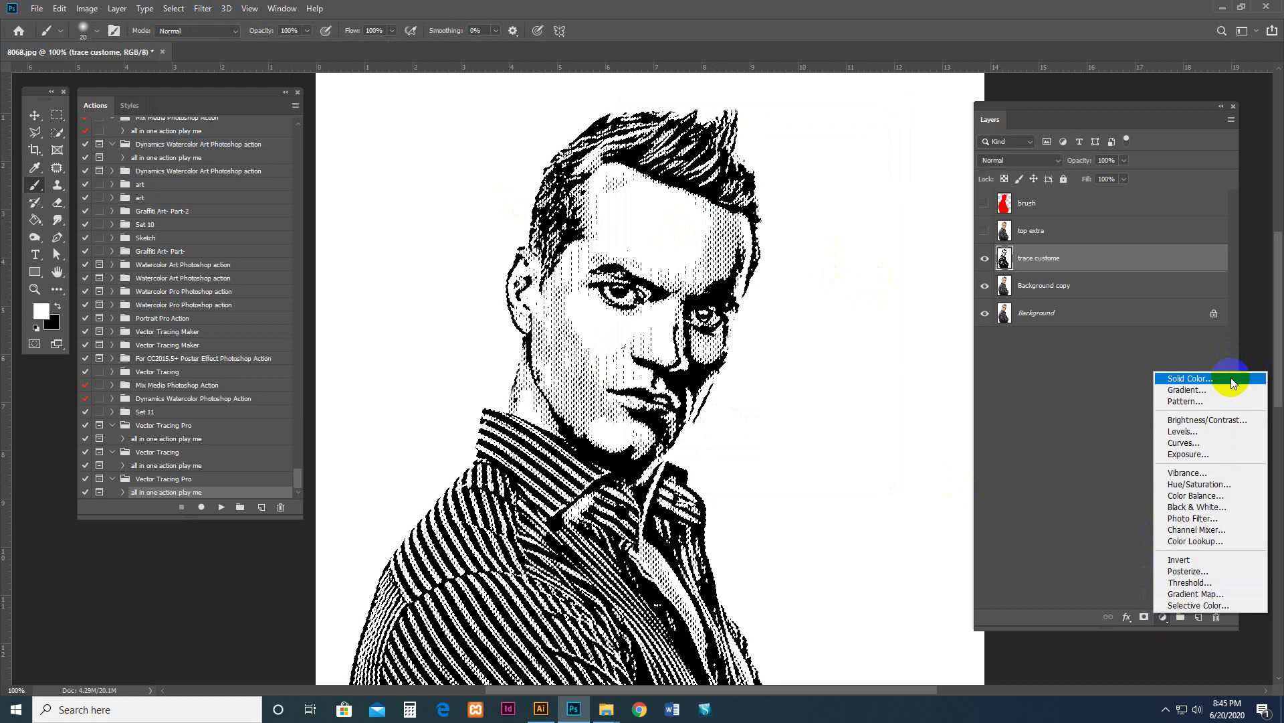
pyautogui.click(1233, 377)
pyautogui.moveTo(1075, 358); pyautogui.dragTo(1080, 359)
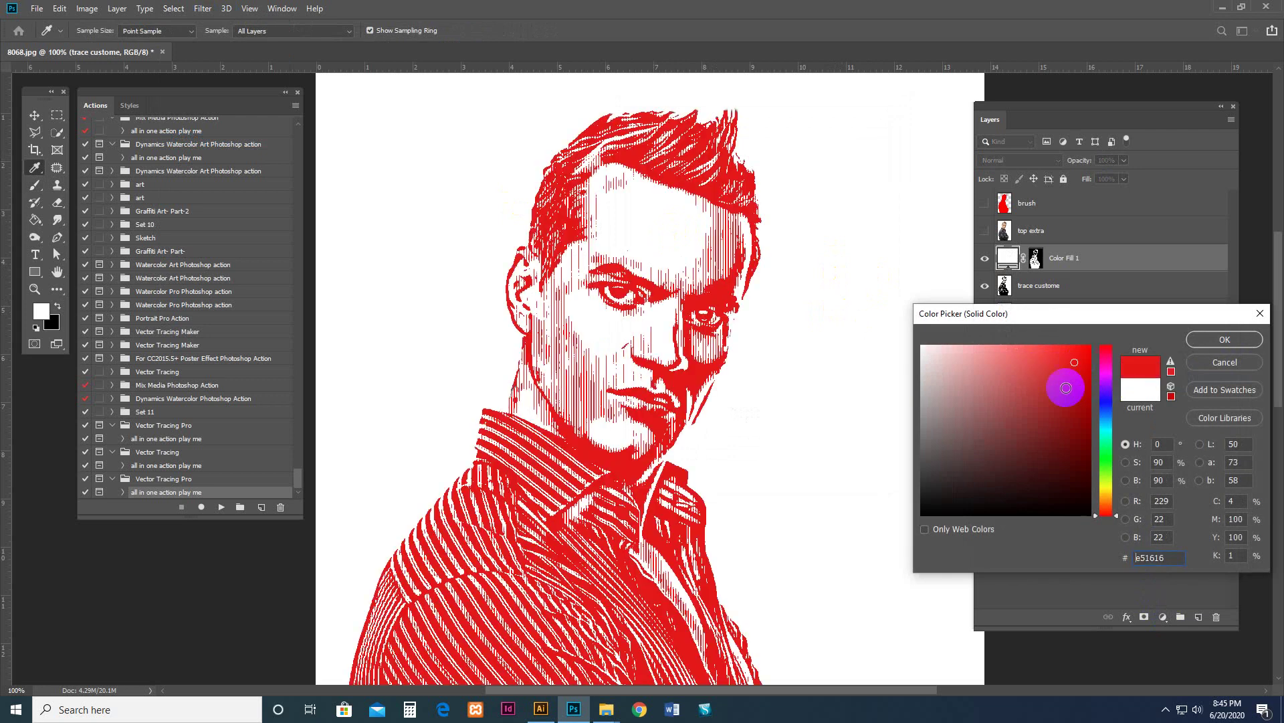
pyautogui.click(1218, 342)
pyautogui.press('b')
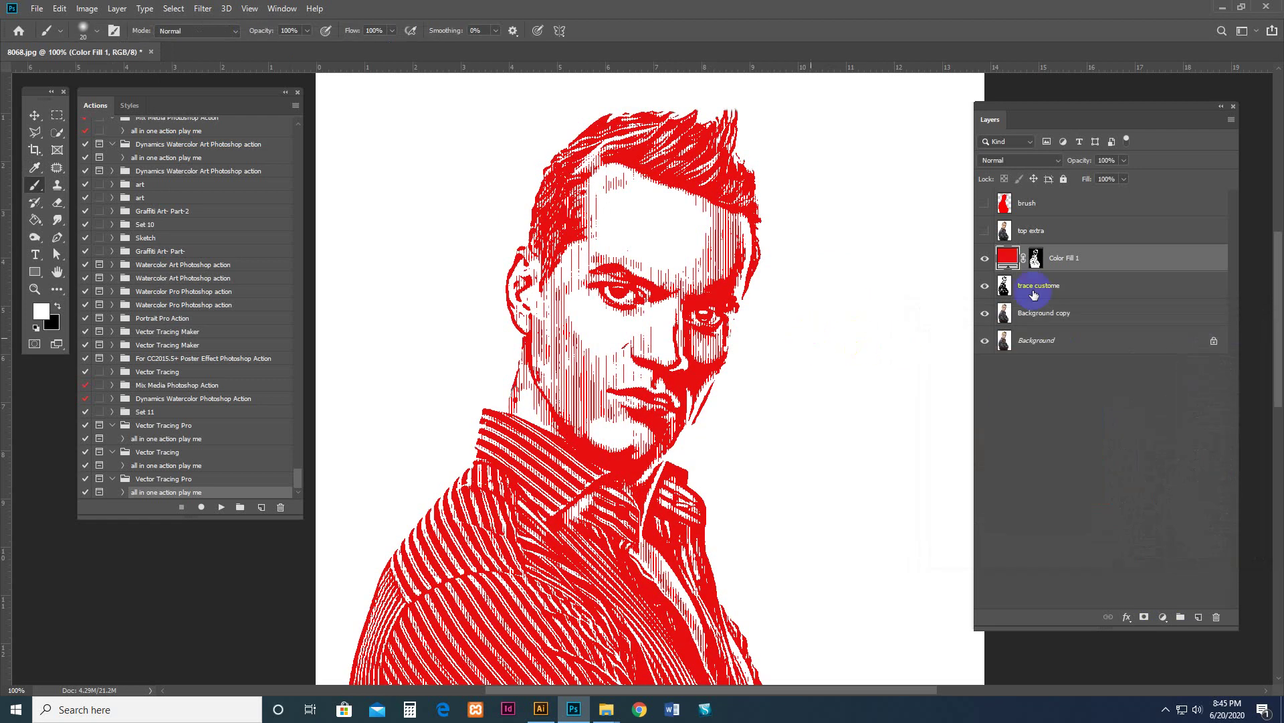
pyautogui.click(1089, 287)
# Add a second Solid Color fill layer and tint it pale pink (#f6dfdf) as the background
pyautogui.click(1163, 617)
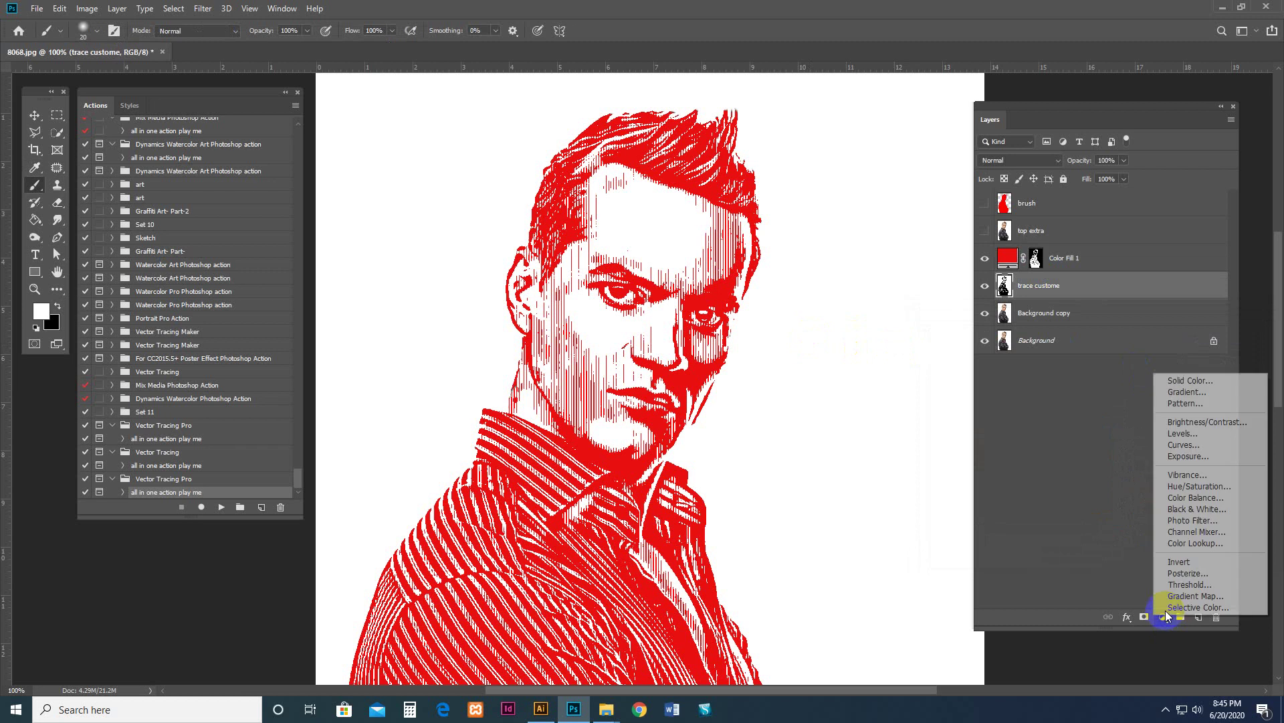
pyautogui.click(1210, 381)
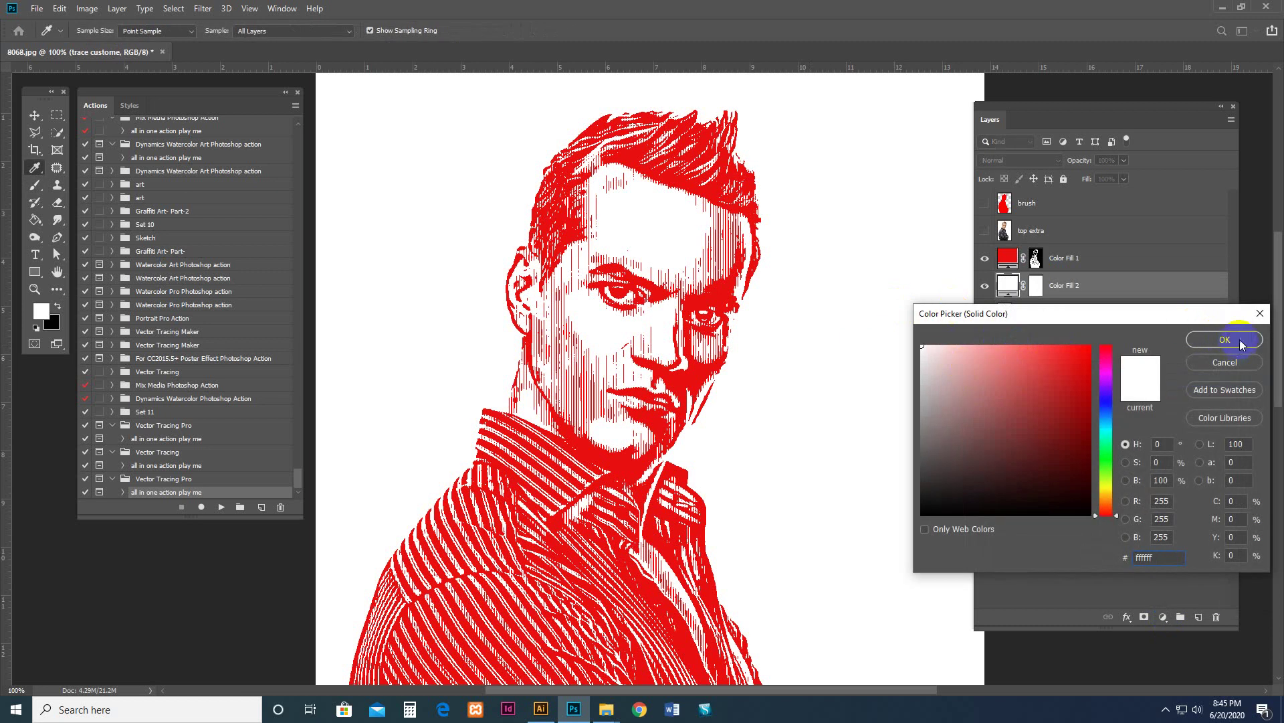
pyautogui.click(1227, 338)
pyautogui.doubleClick(1003, 288)
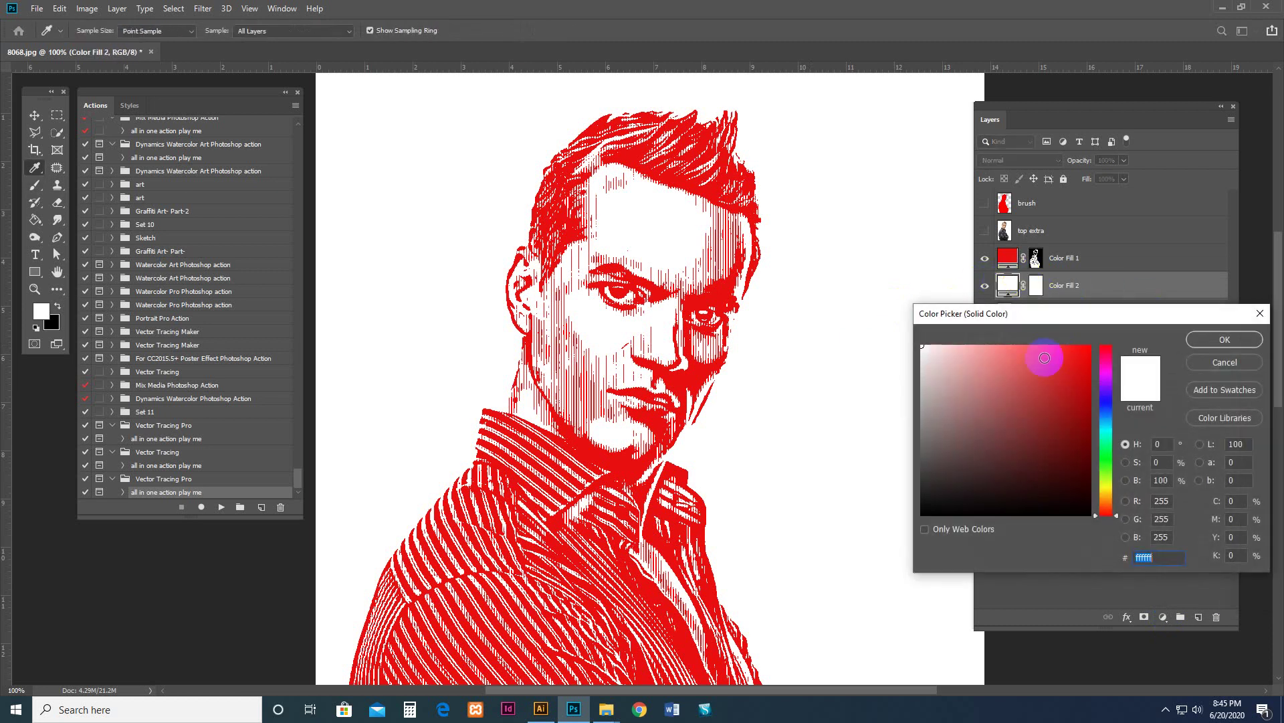
pyautogui.moveTo(1046, 352)
pyautogui.mouseDown()
pyautogui.moveTo(989, 359)
pyautogui.moveTo(954, 430)
pyautogui.moveTo(894, 352)
pyautogui.mouseUp()
pyautogui.click(949, 351)
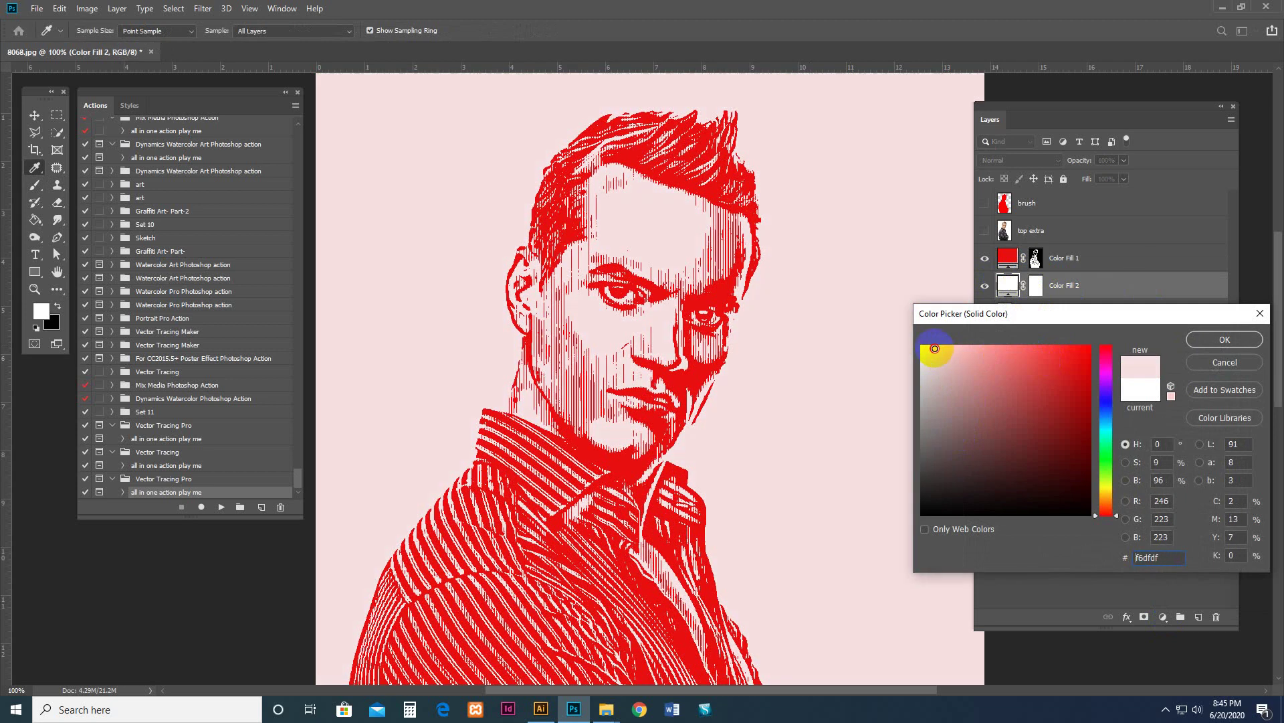
# Confirm the pink background and shift Color Fill 1's line art from red to saturated blue
pyautogui.click(1224, 339)
pyautogui.click(654, 305)
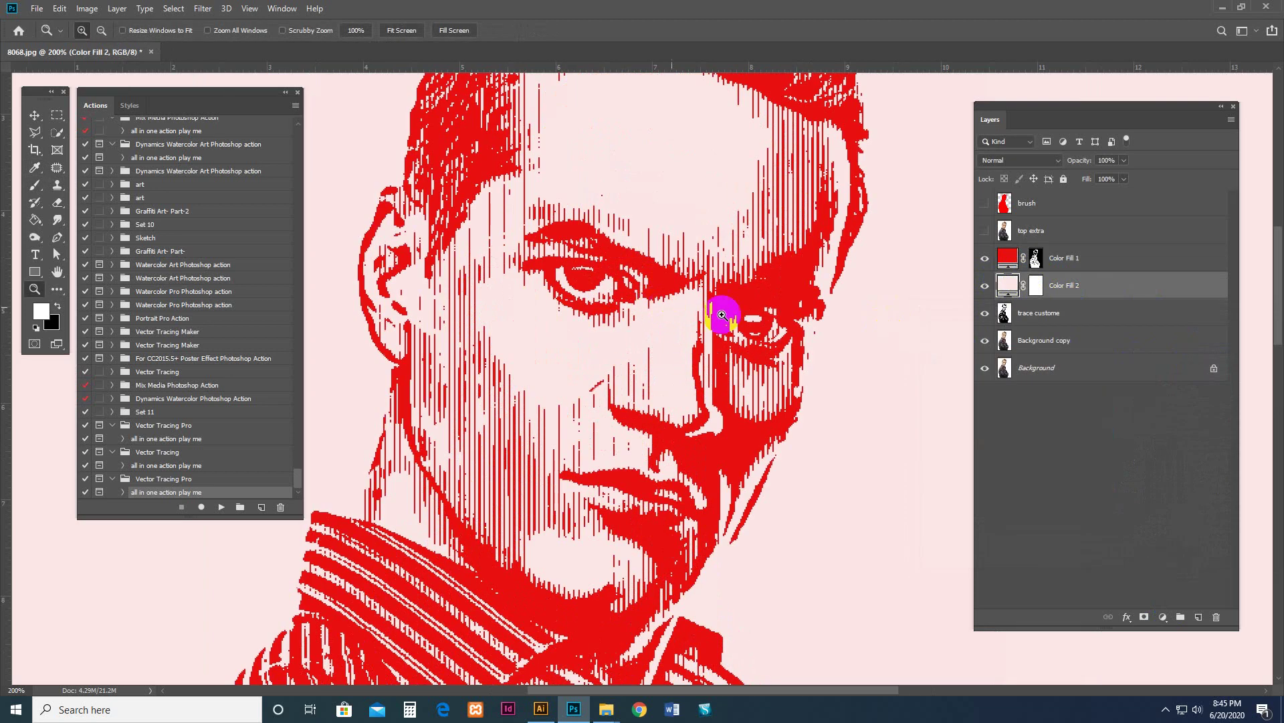
pyautogui.doubleClick(1007, 258)
pyautogui.click(1037, 391)
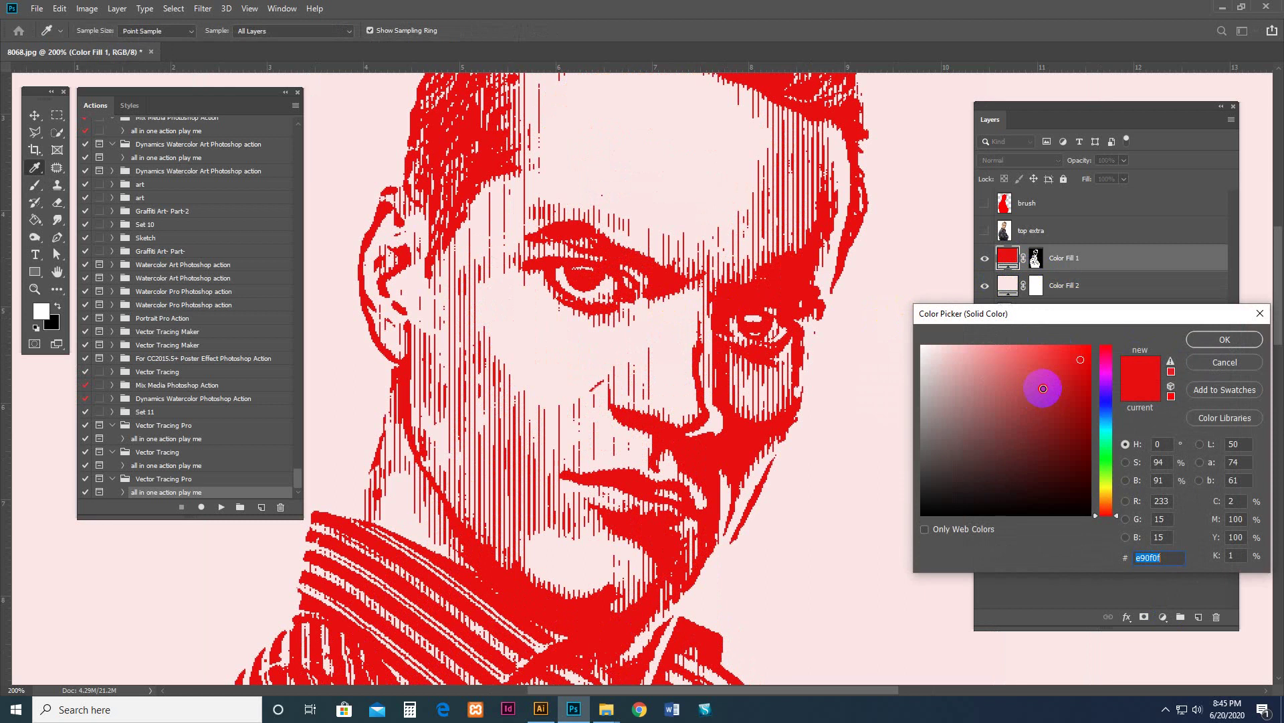
pyautogui.moveTo(1110, 370)
pyautogui.mouseDown()
pyautogui.moveTo(1108, 507)
pyautogui.moveTo(1109, 383)
pyautogui.moveTo(1109, 436)
pyautogui.moveTo(1109, 400)
pyautogui.mouseUp()
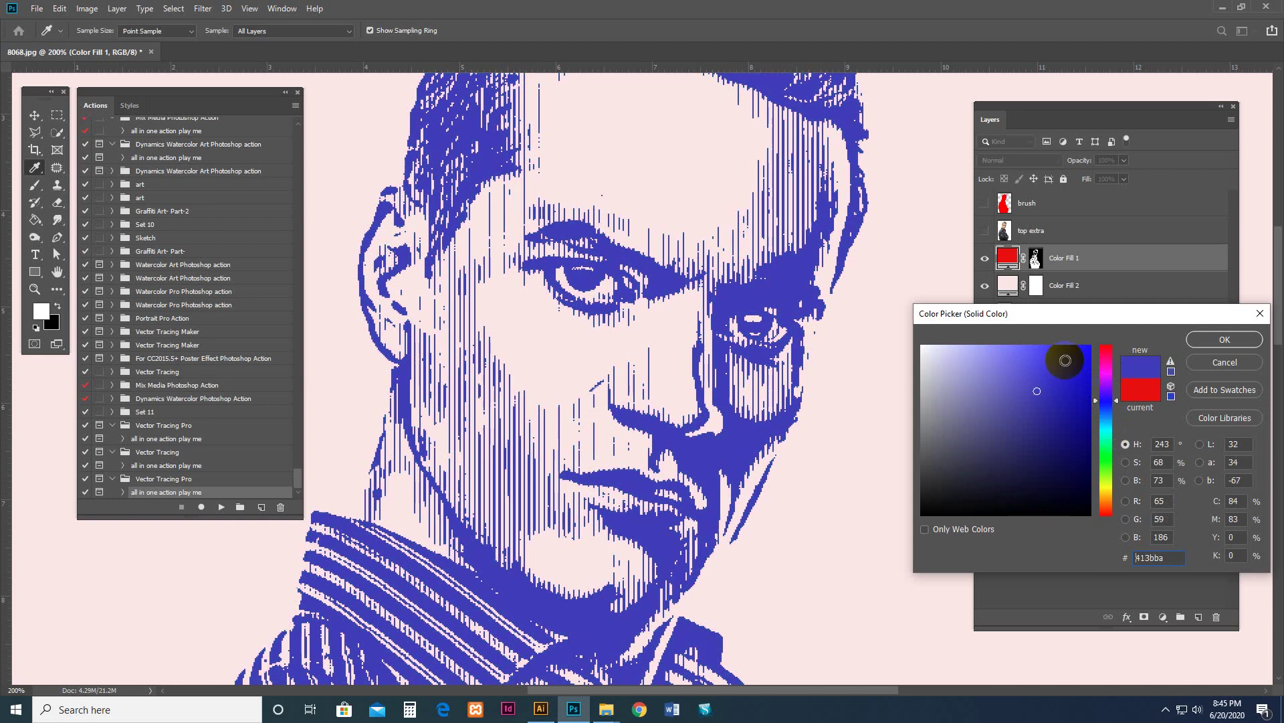
pyautogui.moveTo(1065, 359); pyautogui.dragTo(1091, 345)
# Nudge the line-art blue toward cyan and keep the blue color
pyautogui.hotkey('ctrl', '-')
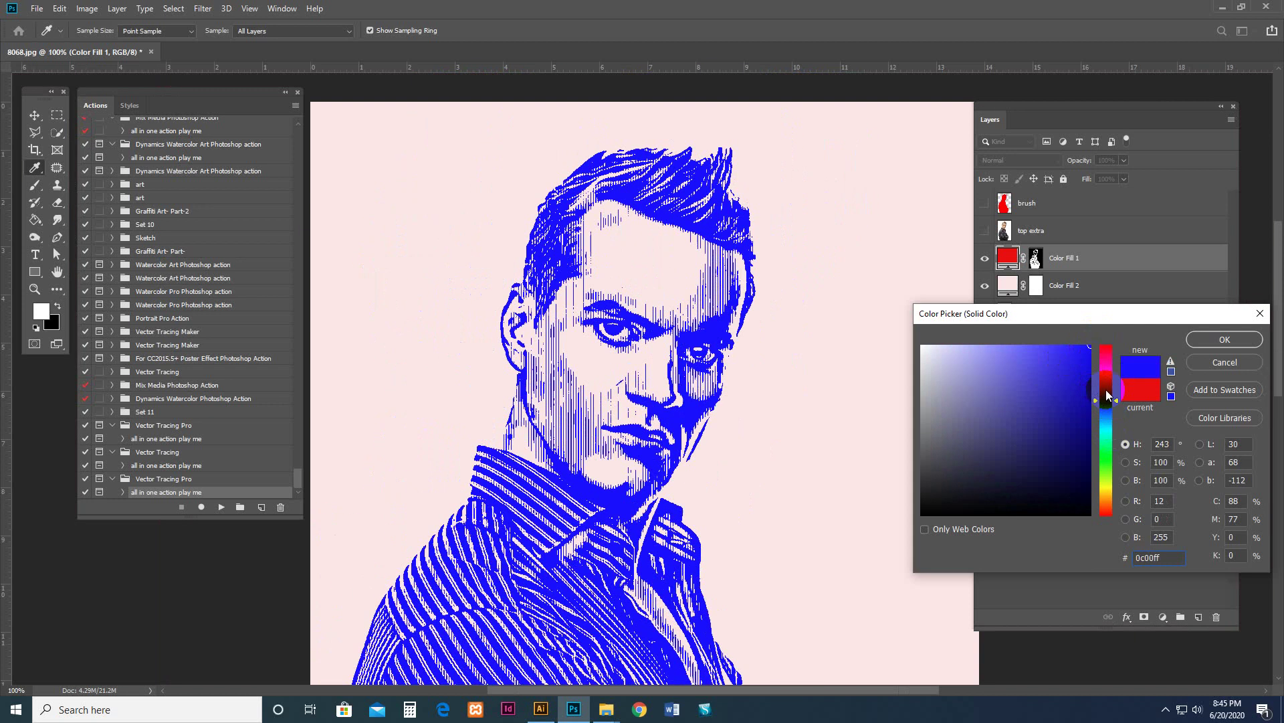
pyautogui.hotkey('ctrl', '+')
pyautogui.moveTo(1108, 399); pyautogui.dragTo(1106, 404)
pyautogui.click(1223, 339)
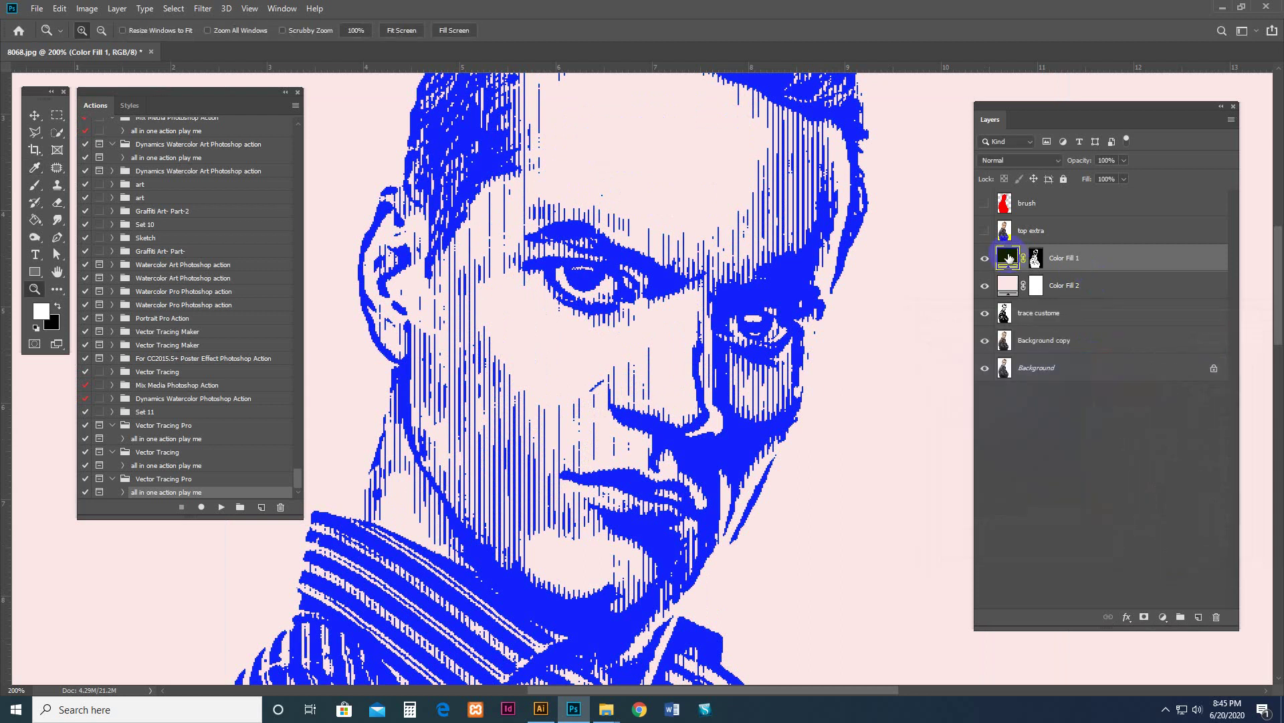
pyautogui.doubleClick(1003, 255)
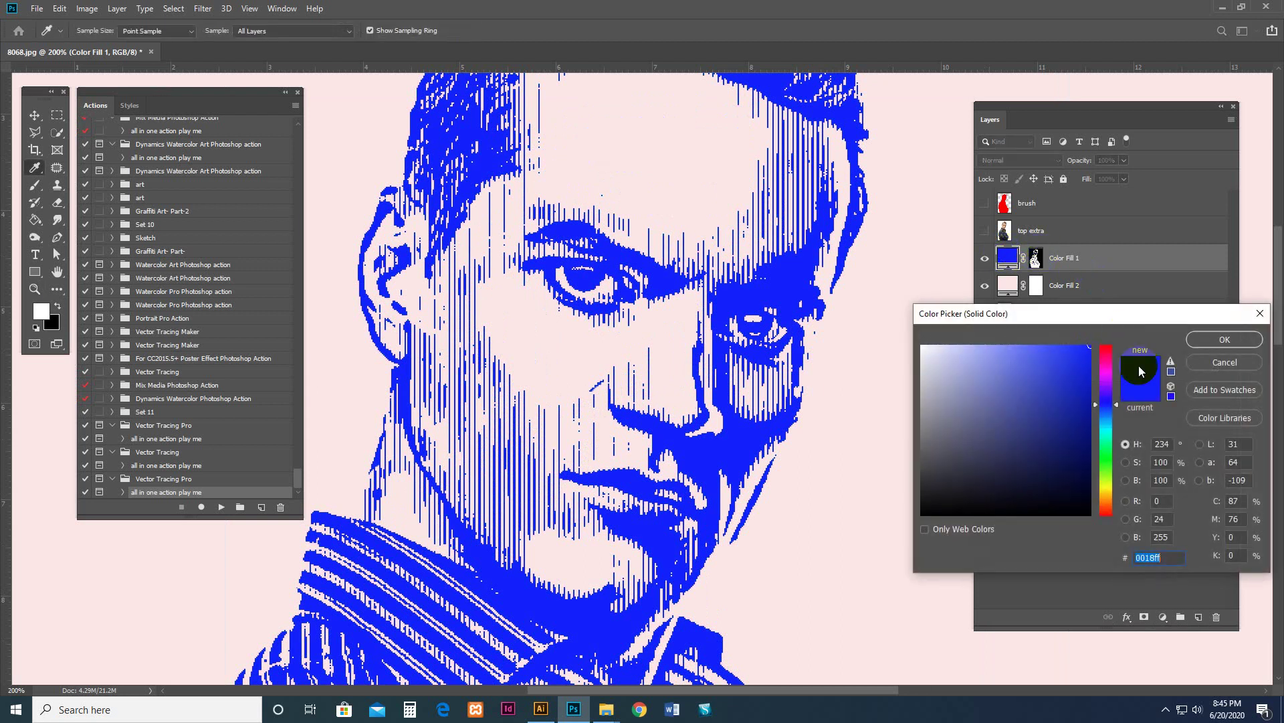
pyautogui.click(1224, 365)
# Open Layer Style for Color Fill 1 and enable a Gradient Overlay effect
pyautogui.doubleClick(1159, 263)
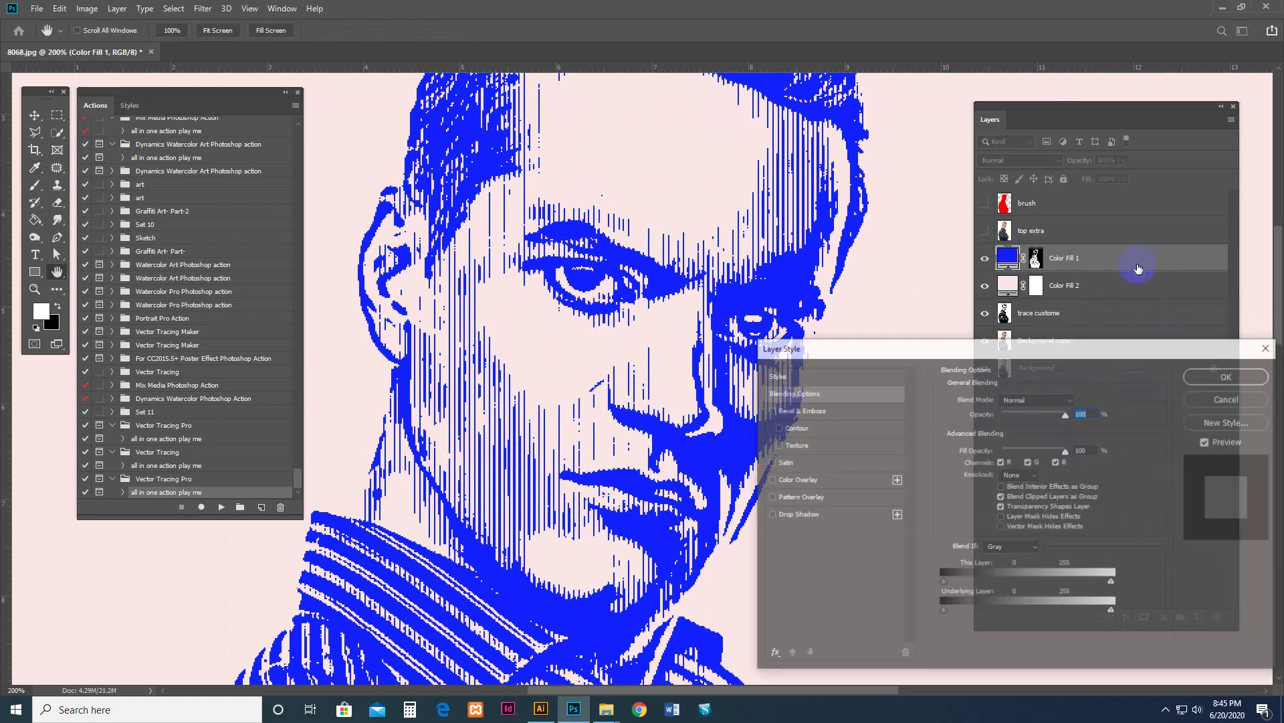
pyautogui.press('Escape')
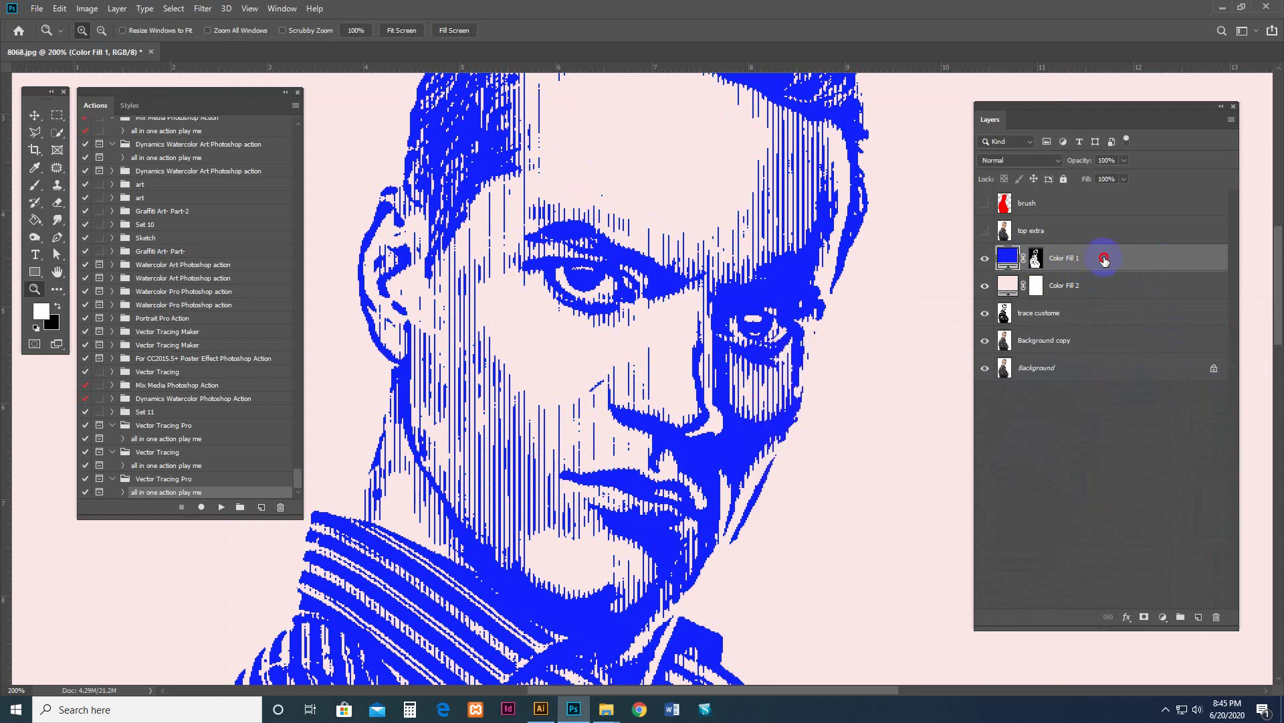
pyautogui.doubleClick(1104, 261)
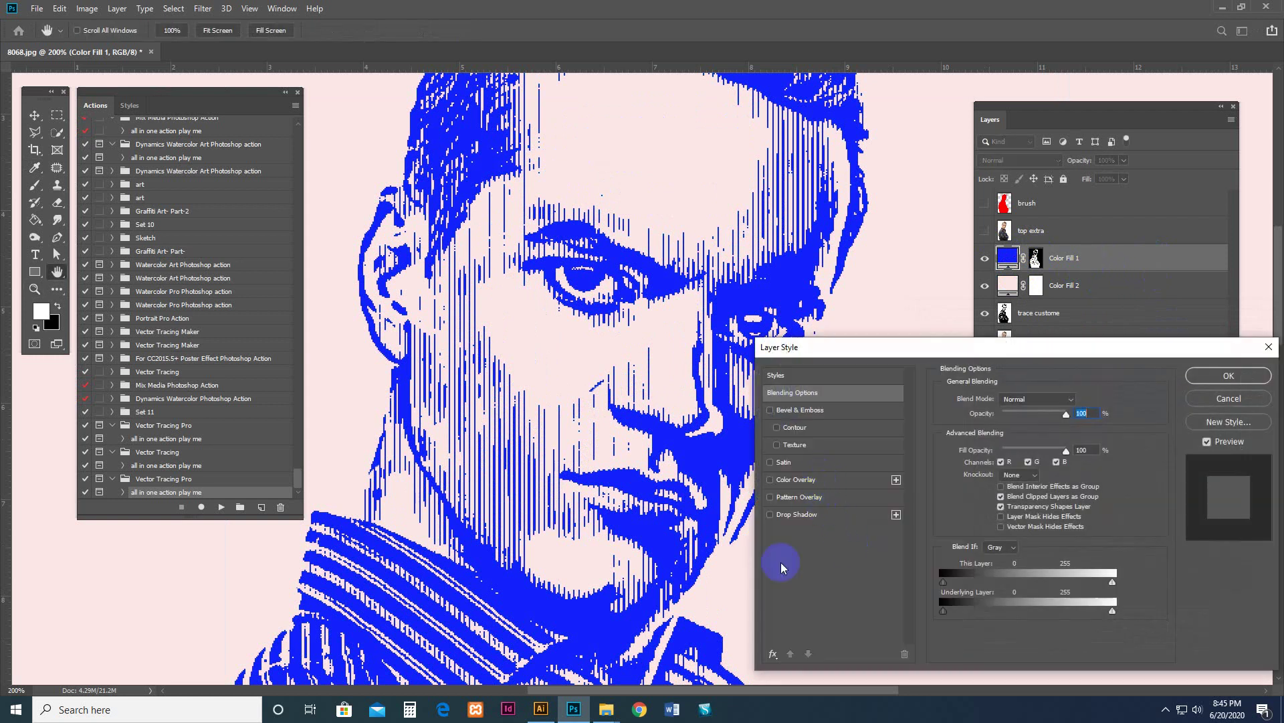
pyautogui.click(772, 654)
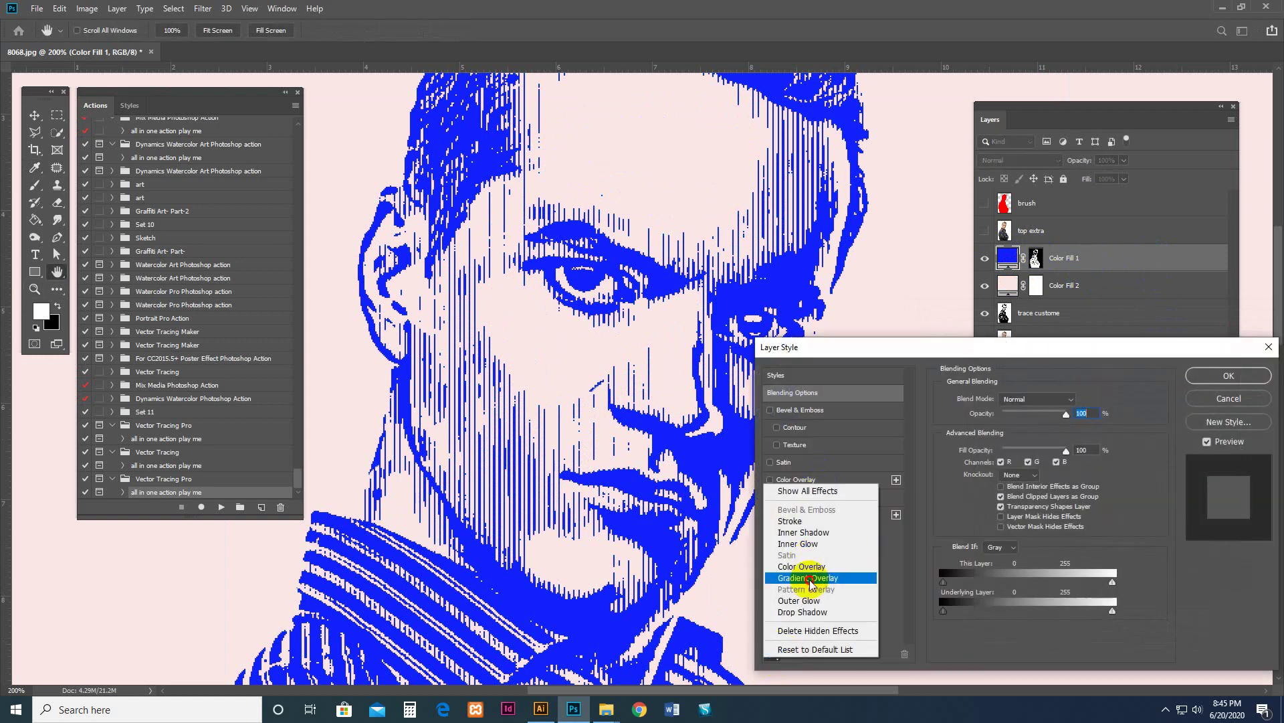
pyautogui.click(808, 578)
# Preview gradient presets, including Blue, Red, Yellow and a rainbow spectrum, on the portrait
pyautogui.click(1021, 428)
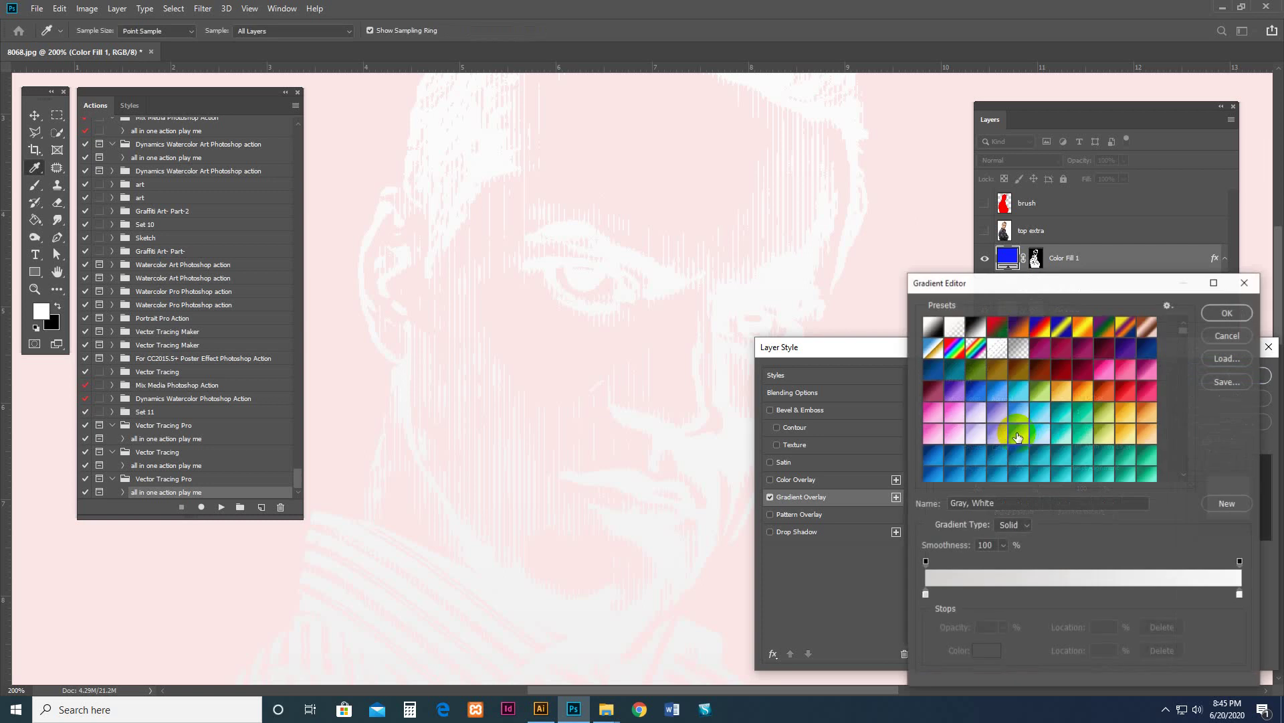
pyautogui.click(1058, 329)
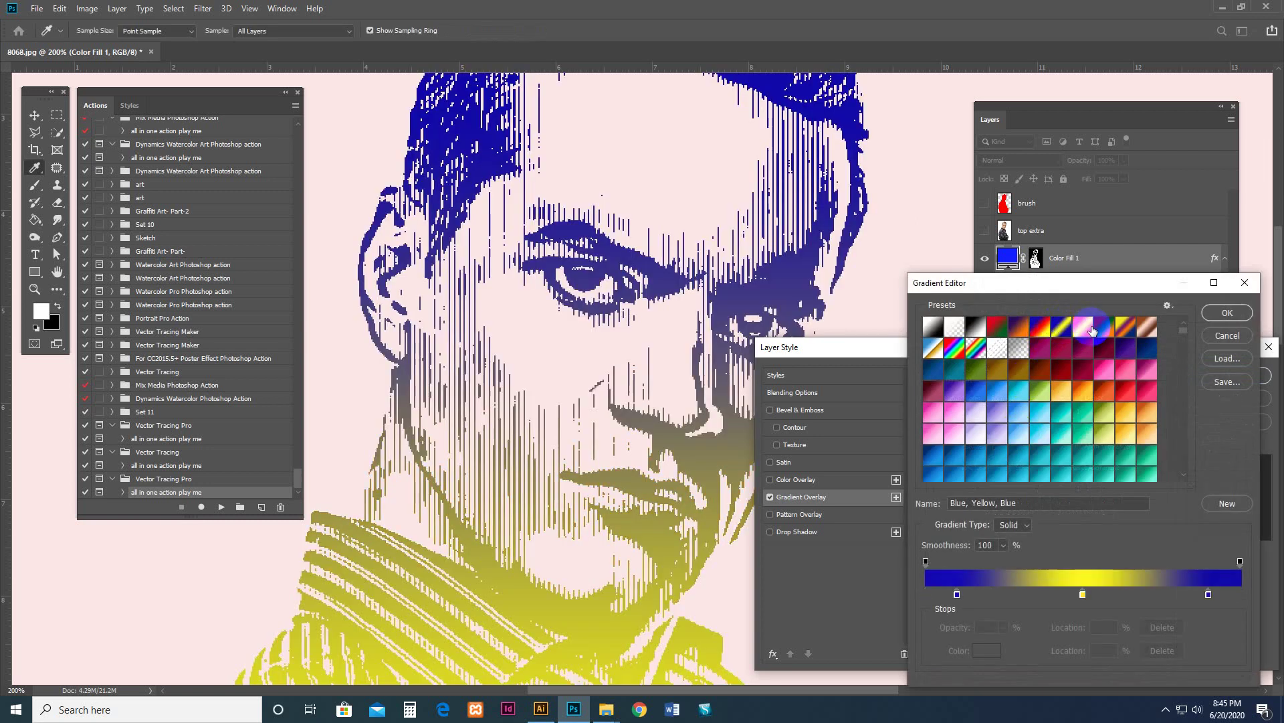
pyautogui.click(1104, 327)
pyautogui.click(1133, 329)
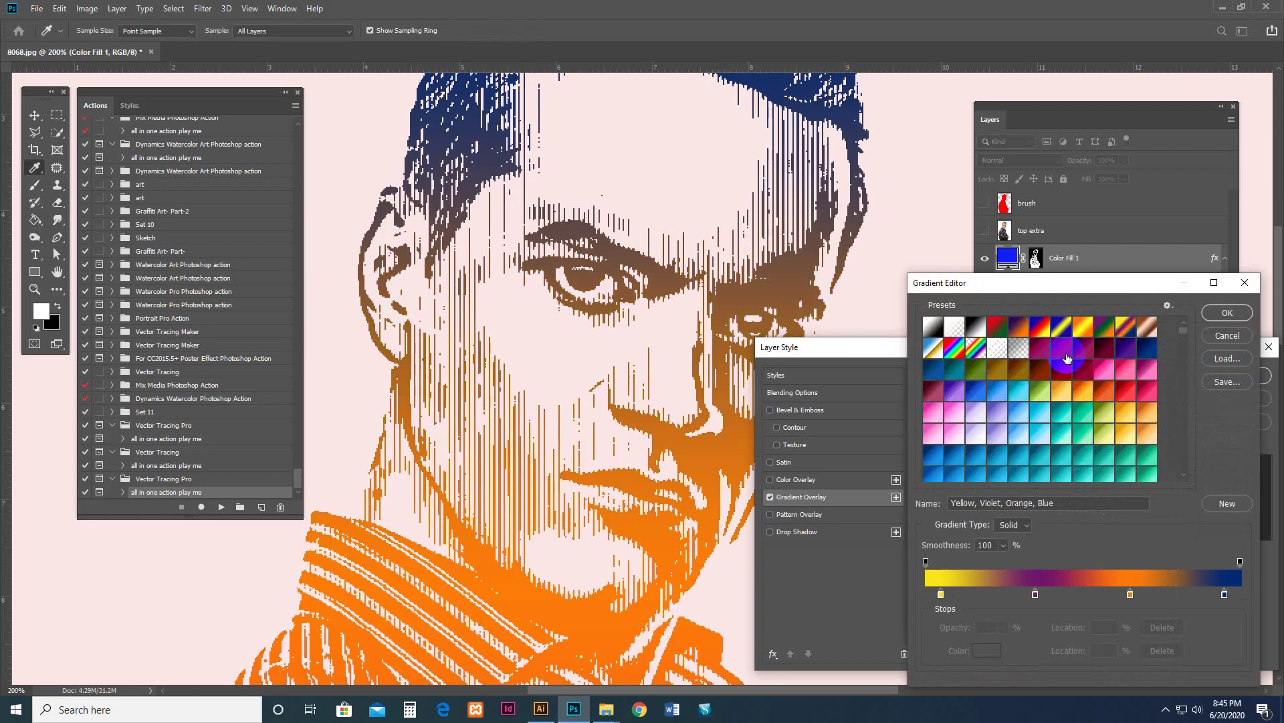
pyautogui.click(1043, 332)
pyautogui.hotkey('ctrl', '0')
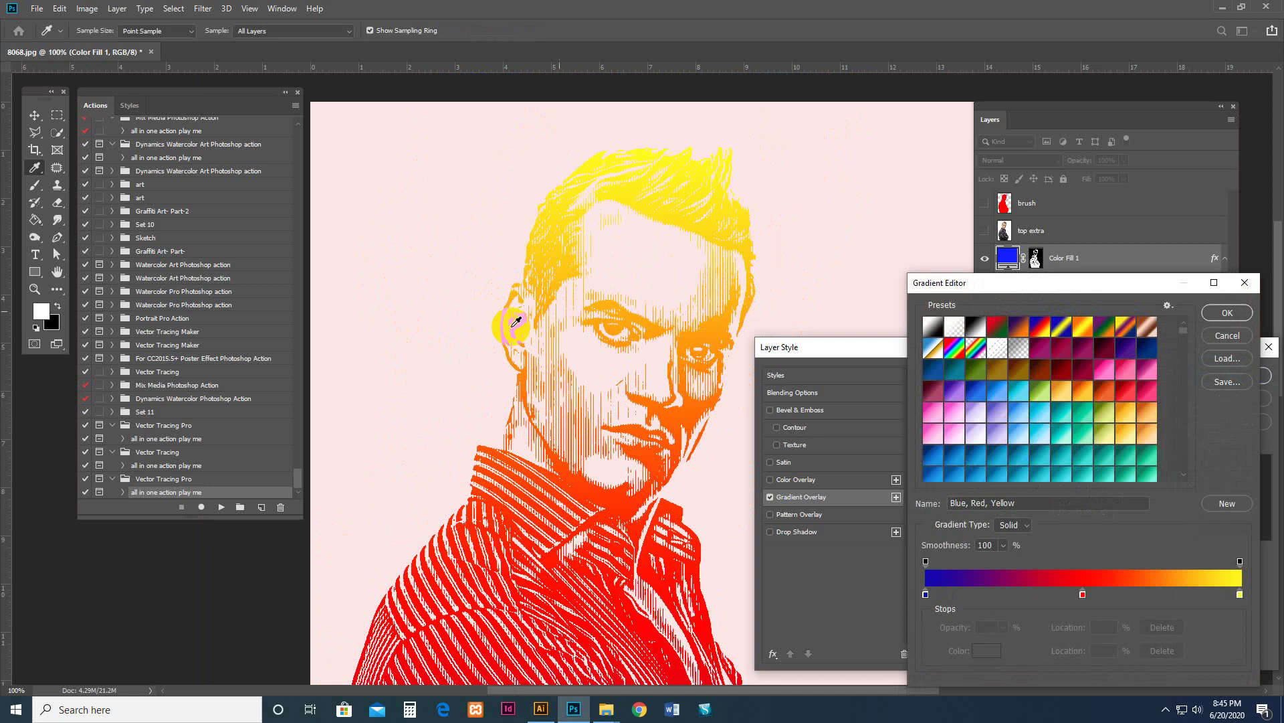
pyautogui.hotkey('ctrl', '1')
pyautogui.click(955, 347)
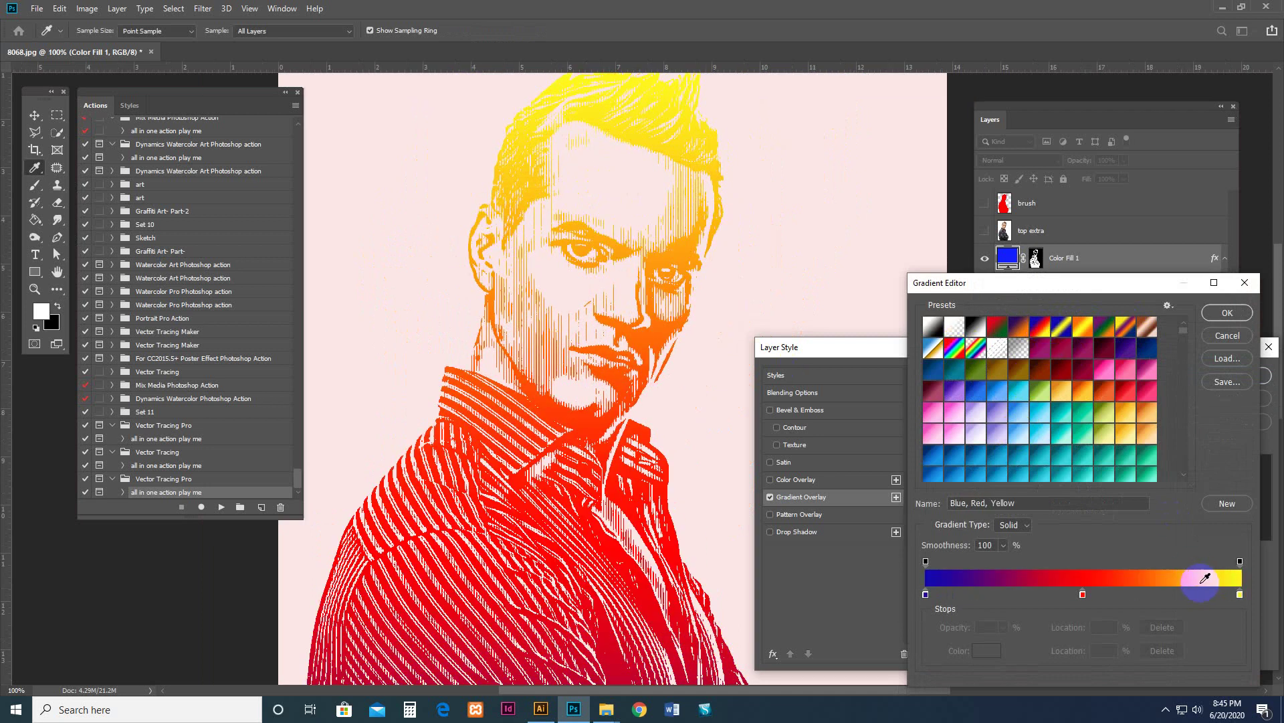
# Change the gradient's yellow end stop to olive
pyautogui.click(1241, 595)
pyautogui.click(987, 650)
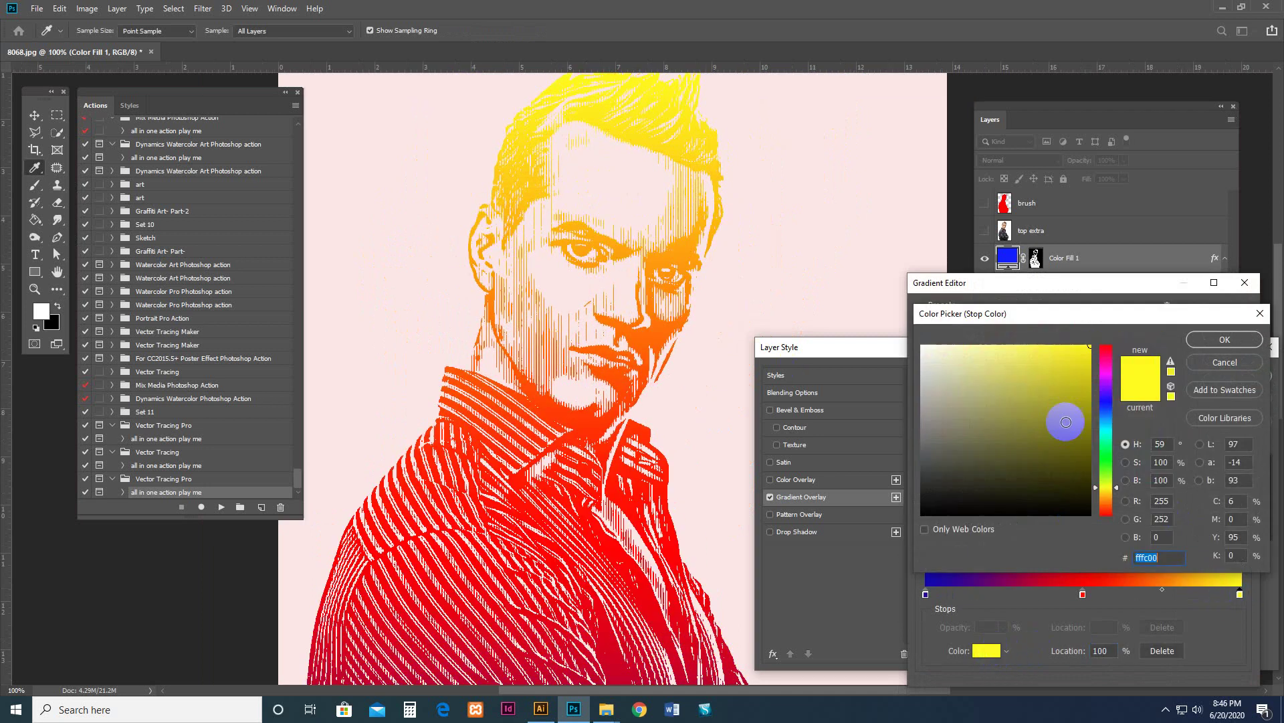
pyautogui.moveTo(1067, 421); pyautogui.dragTo(1075, 444)
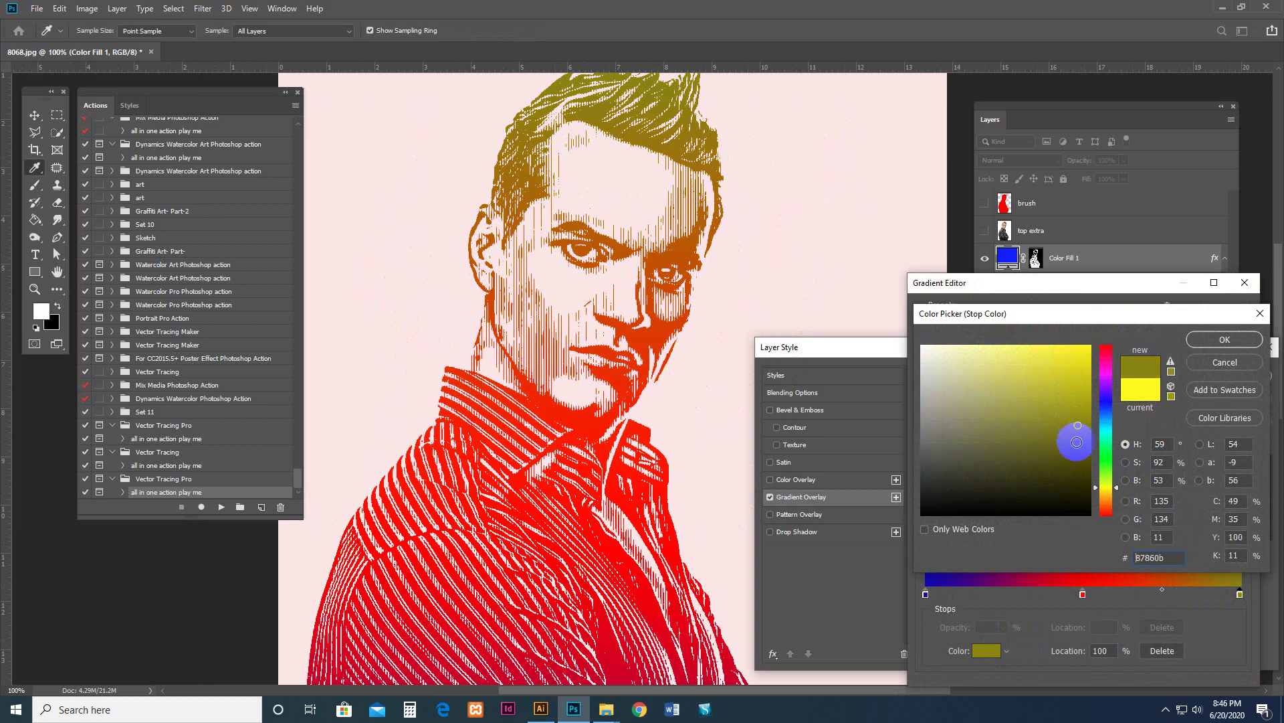
pyautogui.click(1222, 343)
# Try indigo, brown, green and maroon presets, then apply a blue gradient preset
pyautogui.click(1125, 329)
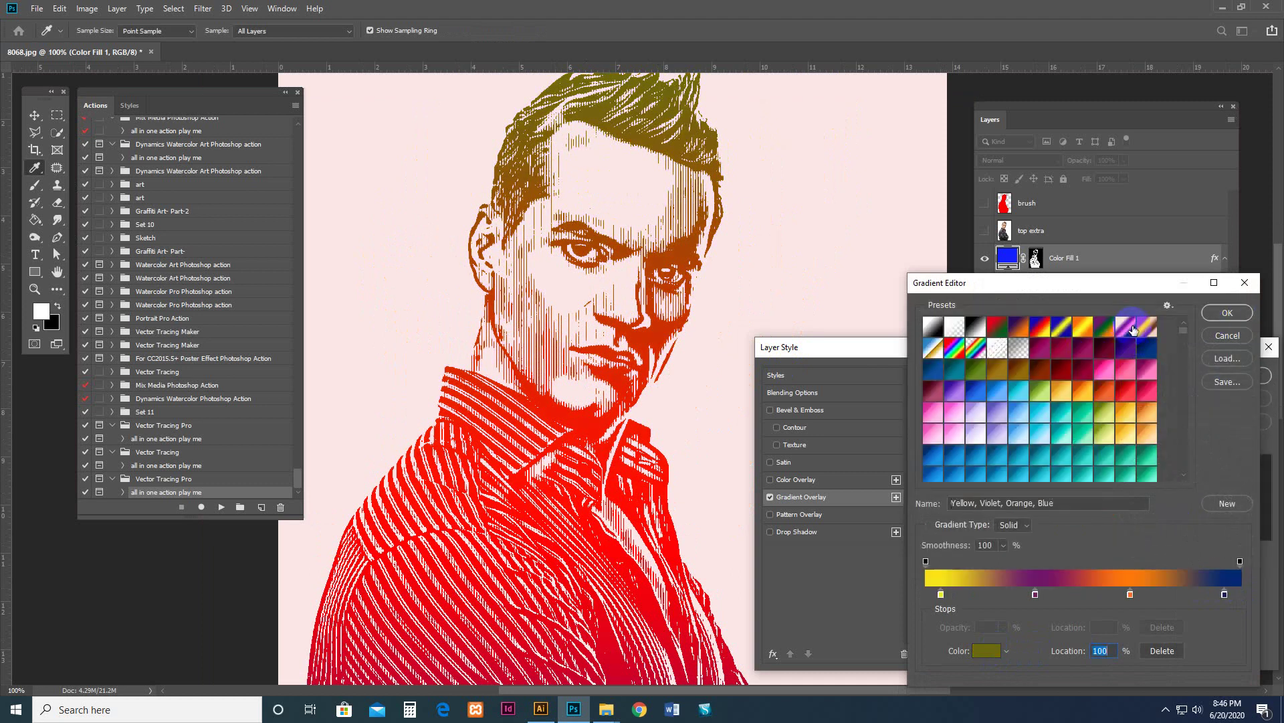
pyautogui.click(1149, 352)
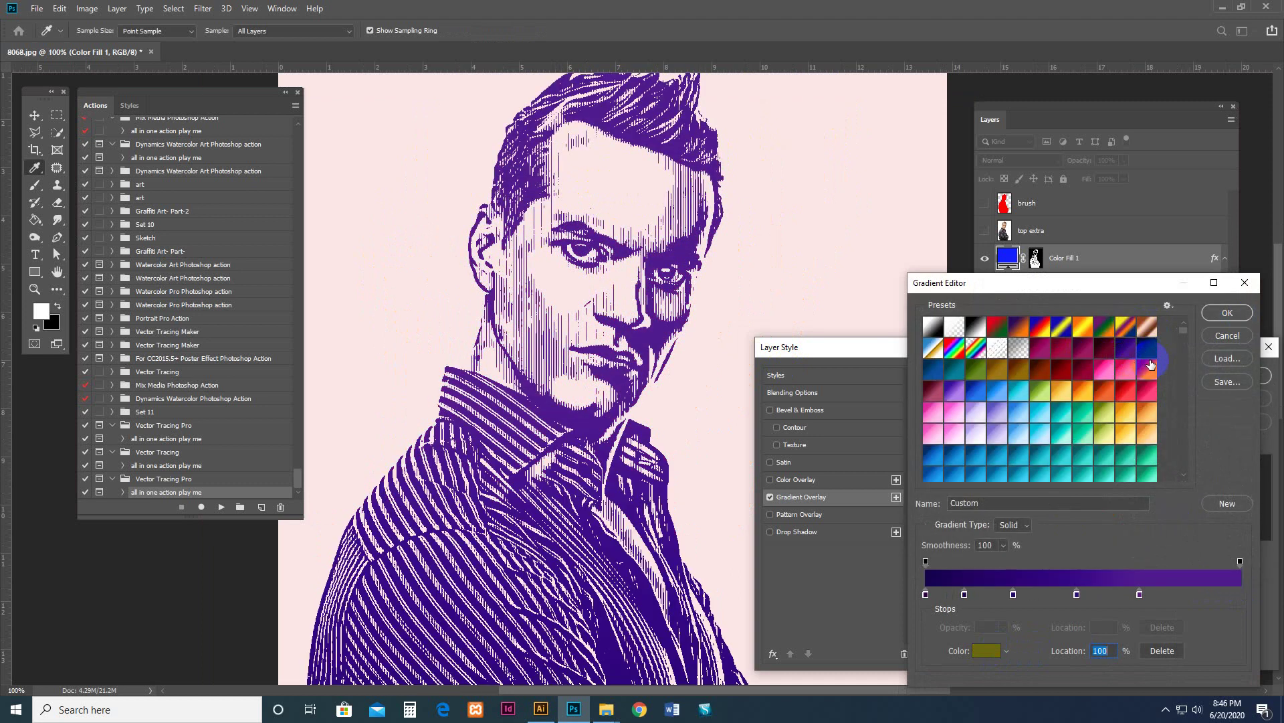
pyautogui.click(1151, 364)
pyautogui.click(1109, 414)
pyautogui.click(1024, 400)
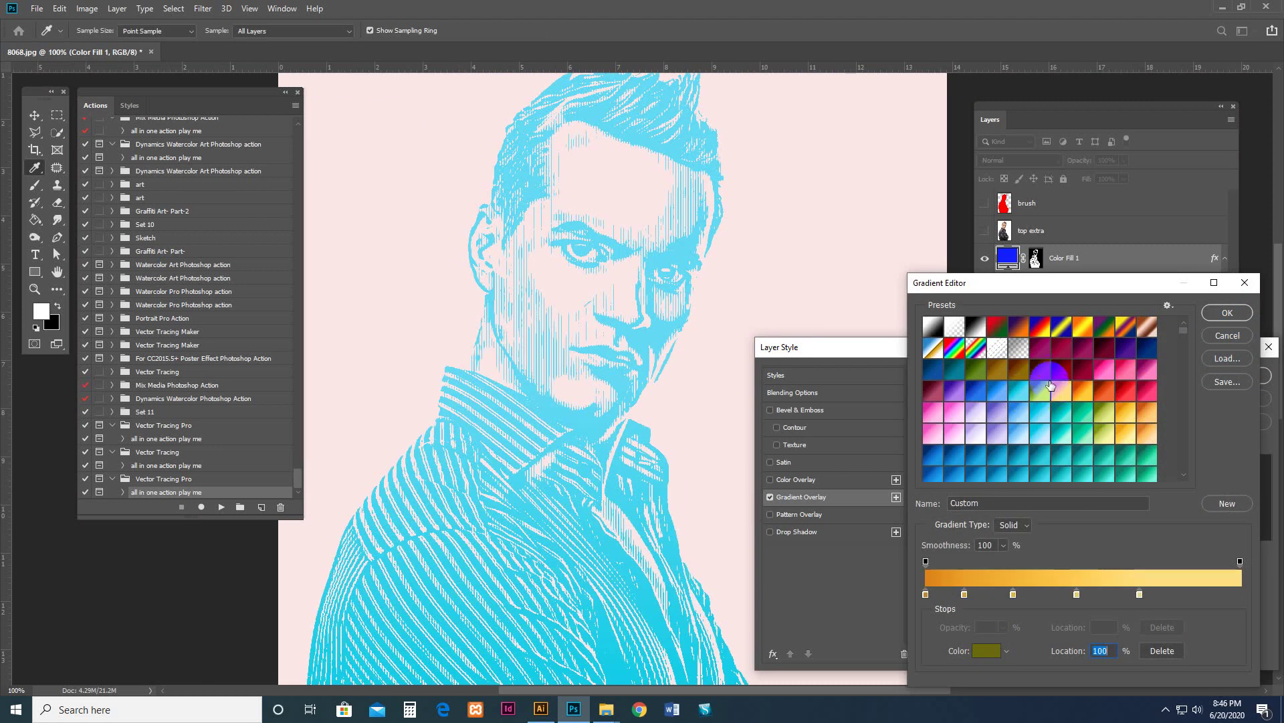
pyautogui.click(1044, 380)
pyautogui.click(974, 371)
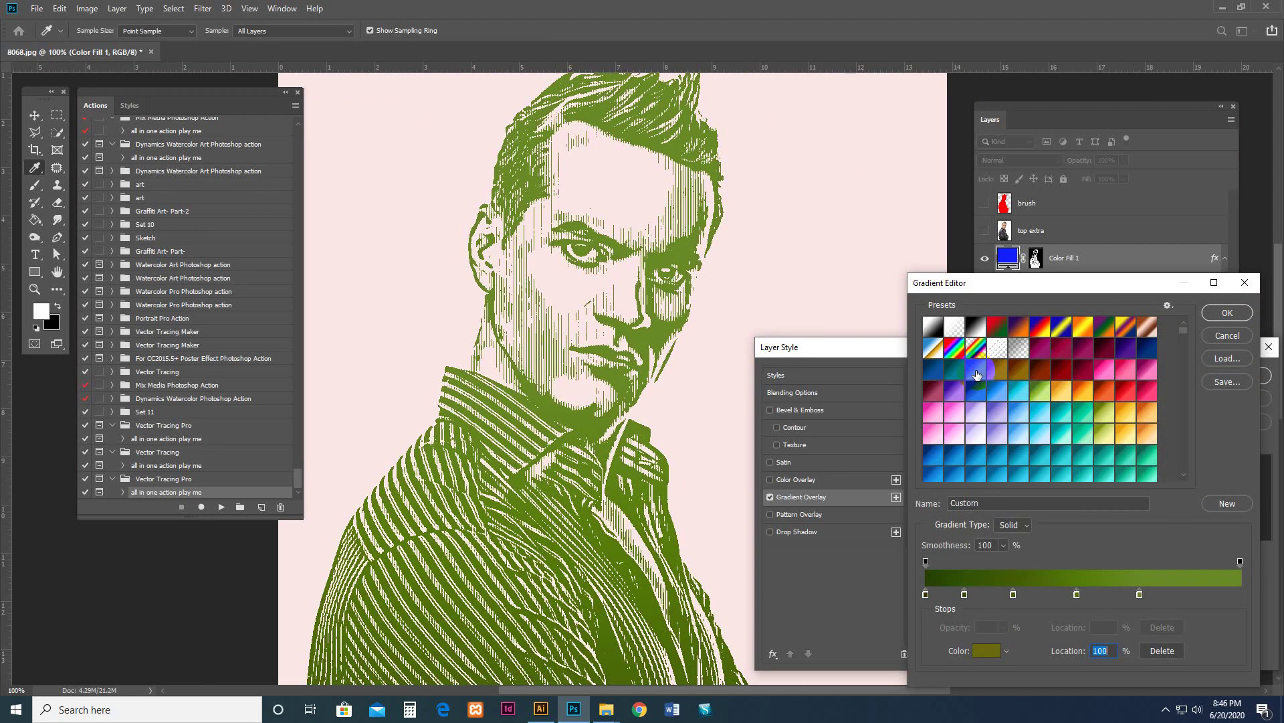
pyautogui.click(944, 394)
pyautogui.click(953, 454)
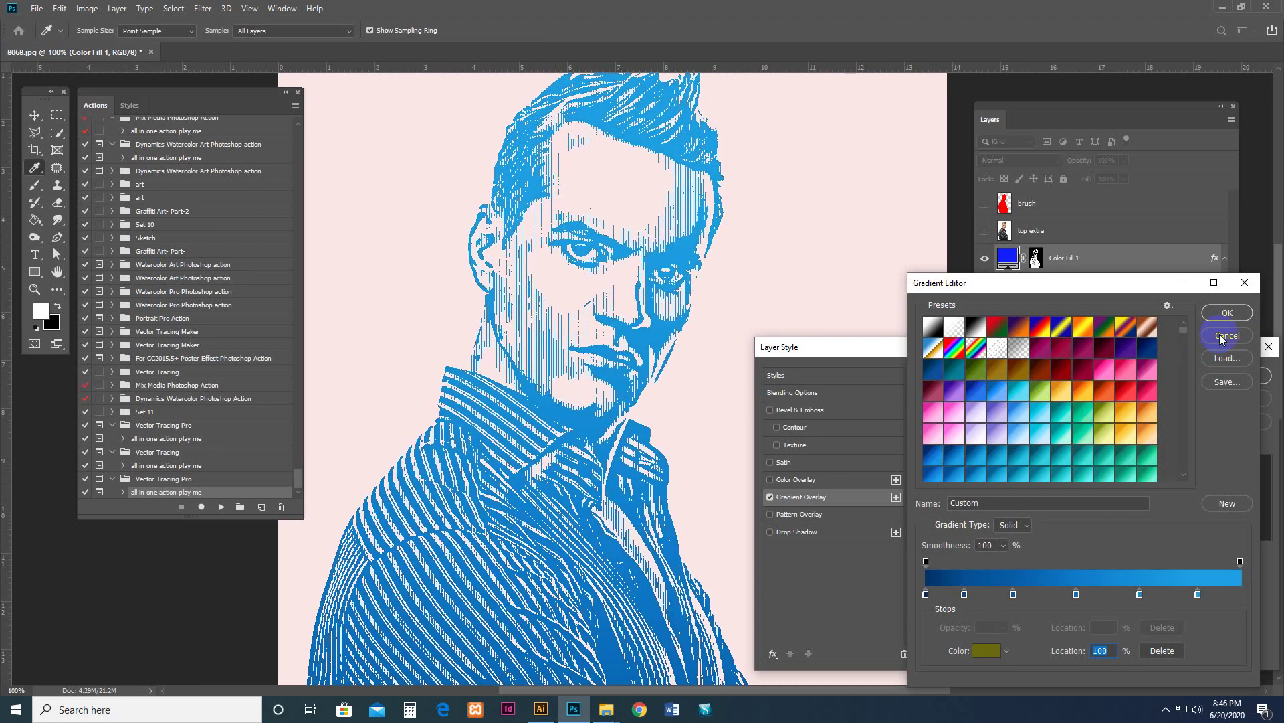
pyautogui.click(1226, 317)
pyautogui.click(1244, 378)
pyautogui.press('z')
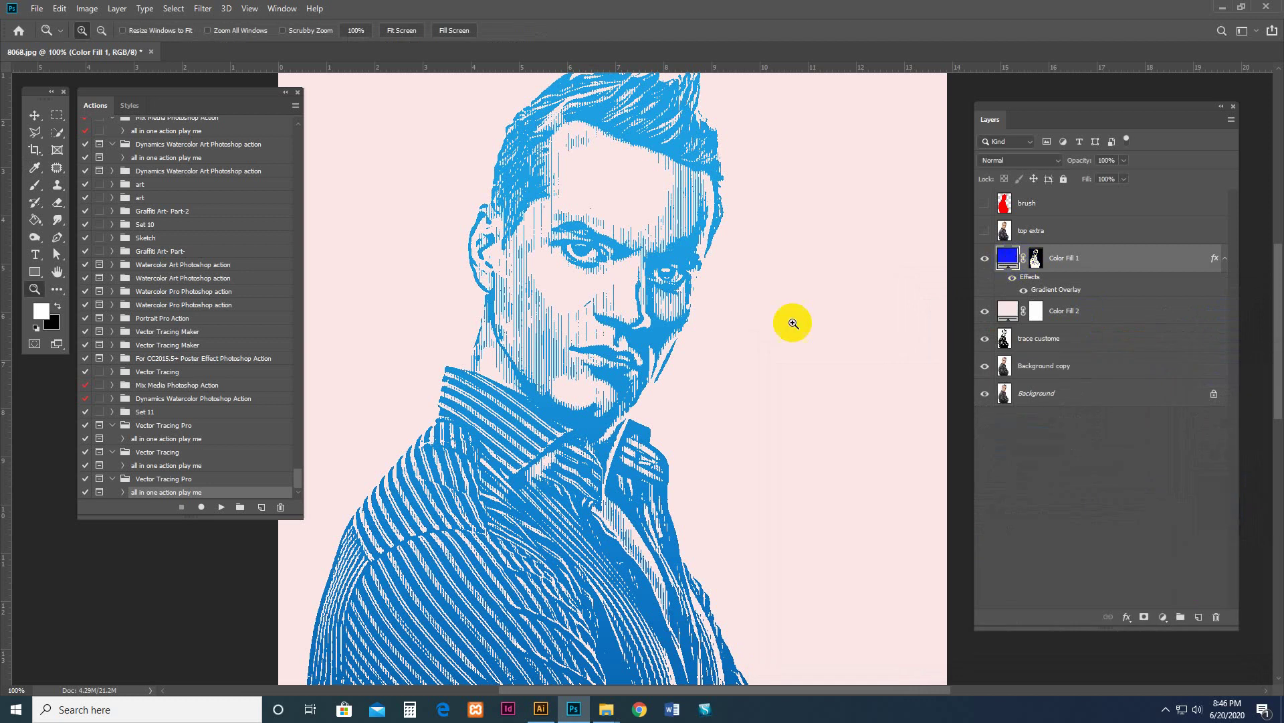